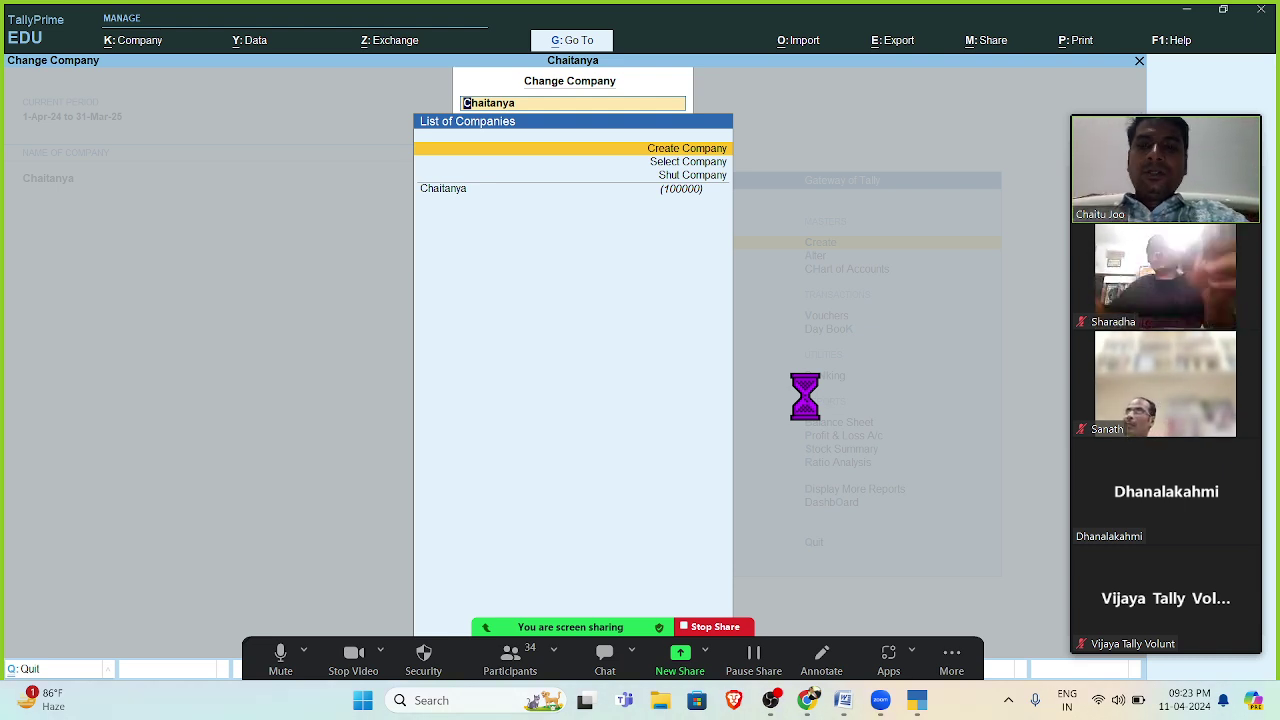
# - Create a new company under the business owner's name with state Andhra Pradesh and accept the default company features
pyautogui.press('Return')
pyautogui.write('Santosh')
pyautogui.press('Return')
pyautogui.press('Return')
pyautogui.press('Return')
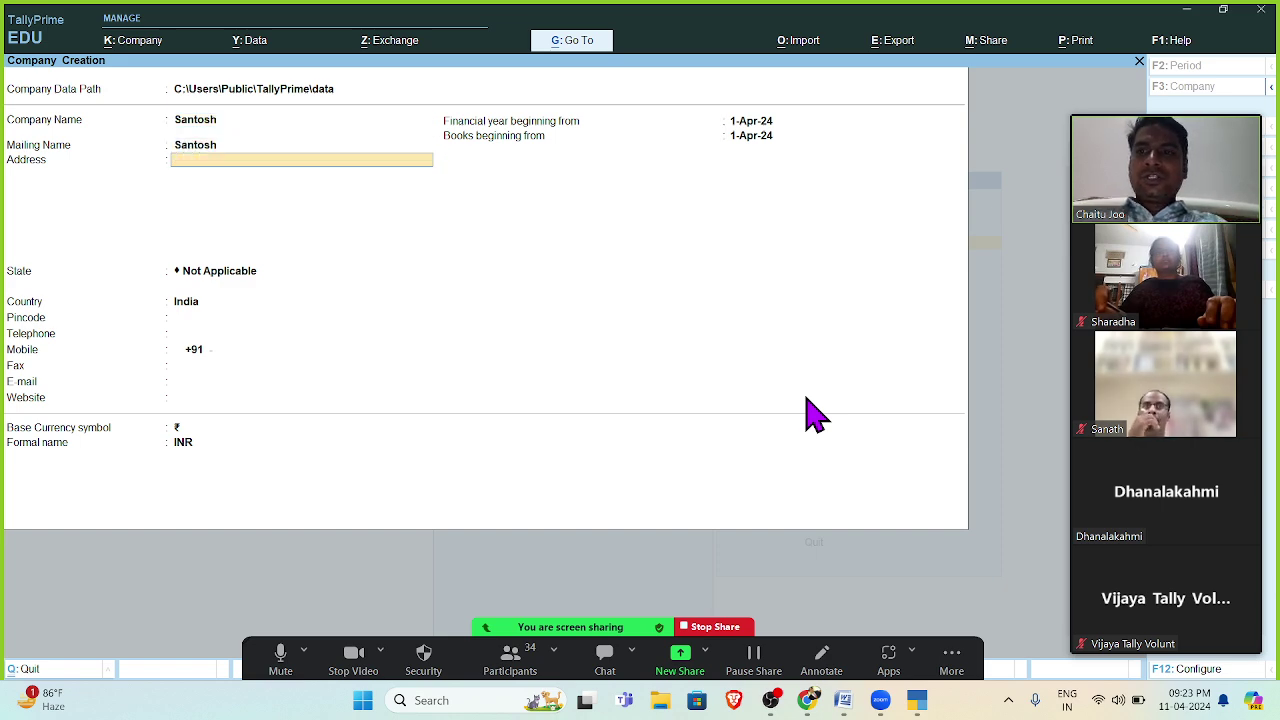
pyautogui.press('Down')
pyautogui.press('Down')
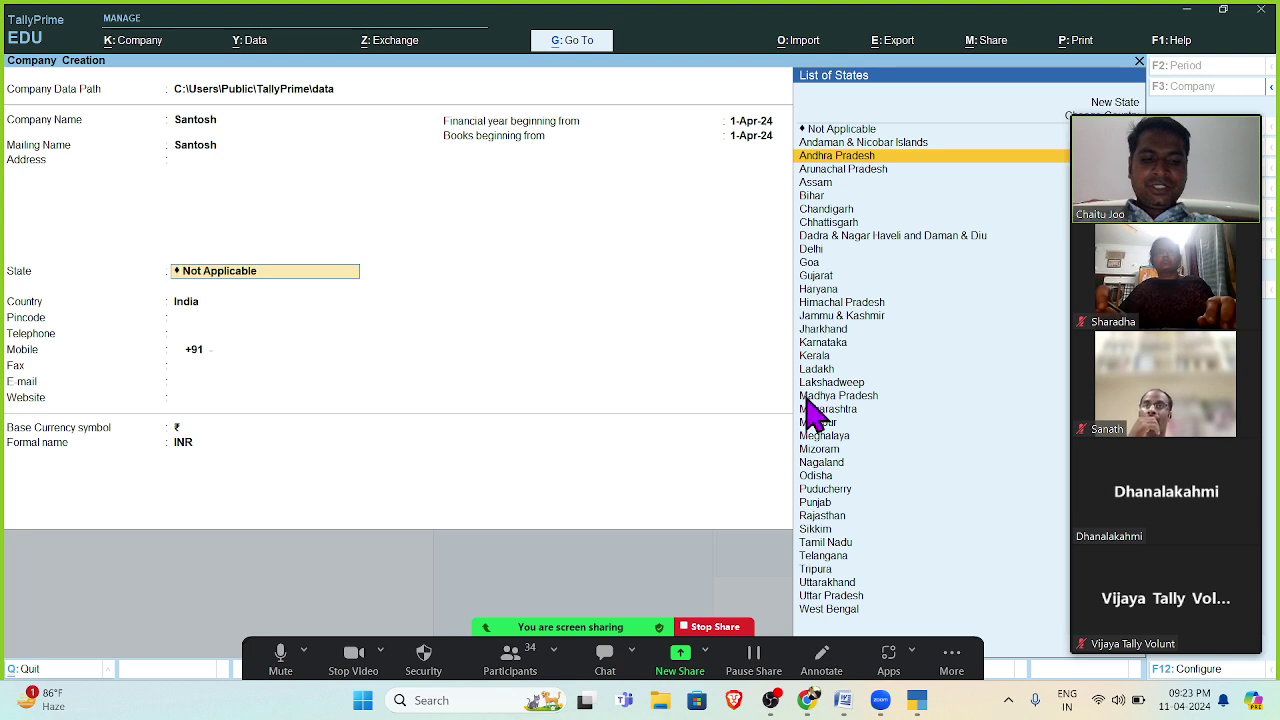
pyautogui.press('Return')
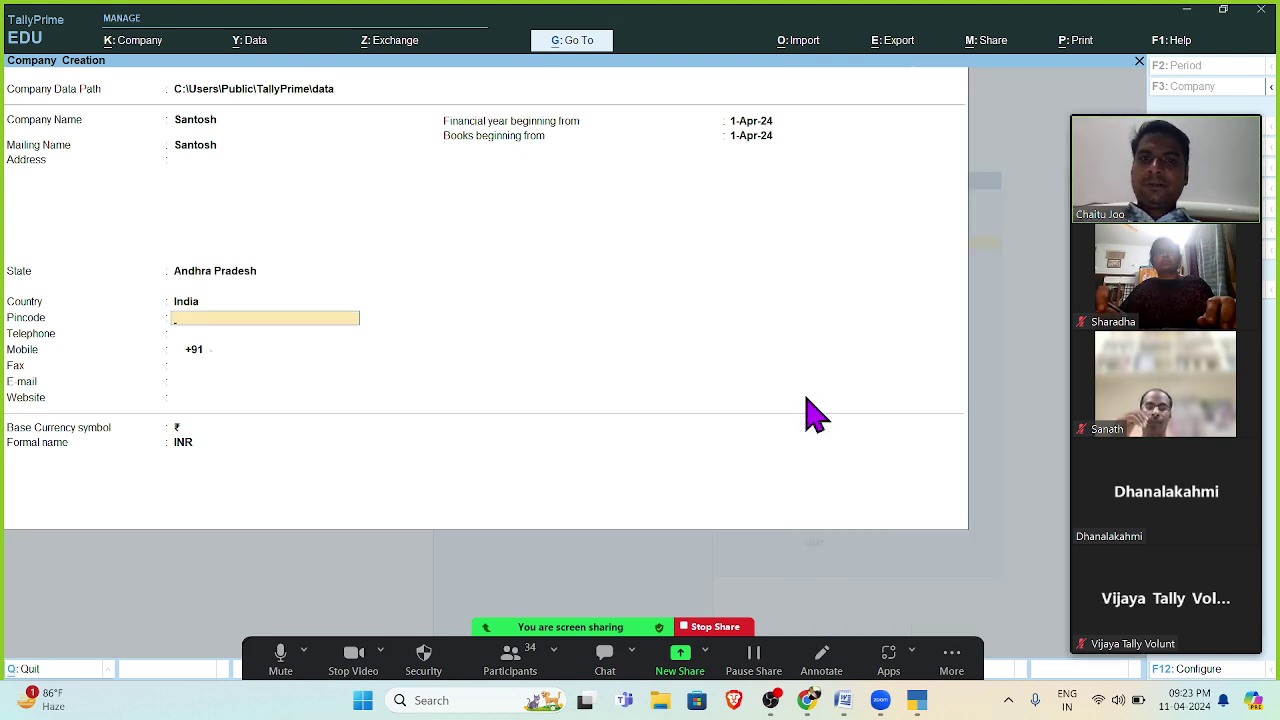
pyautogui.press('ctrl')
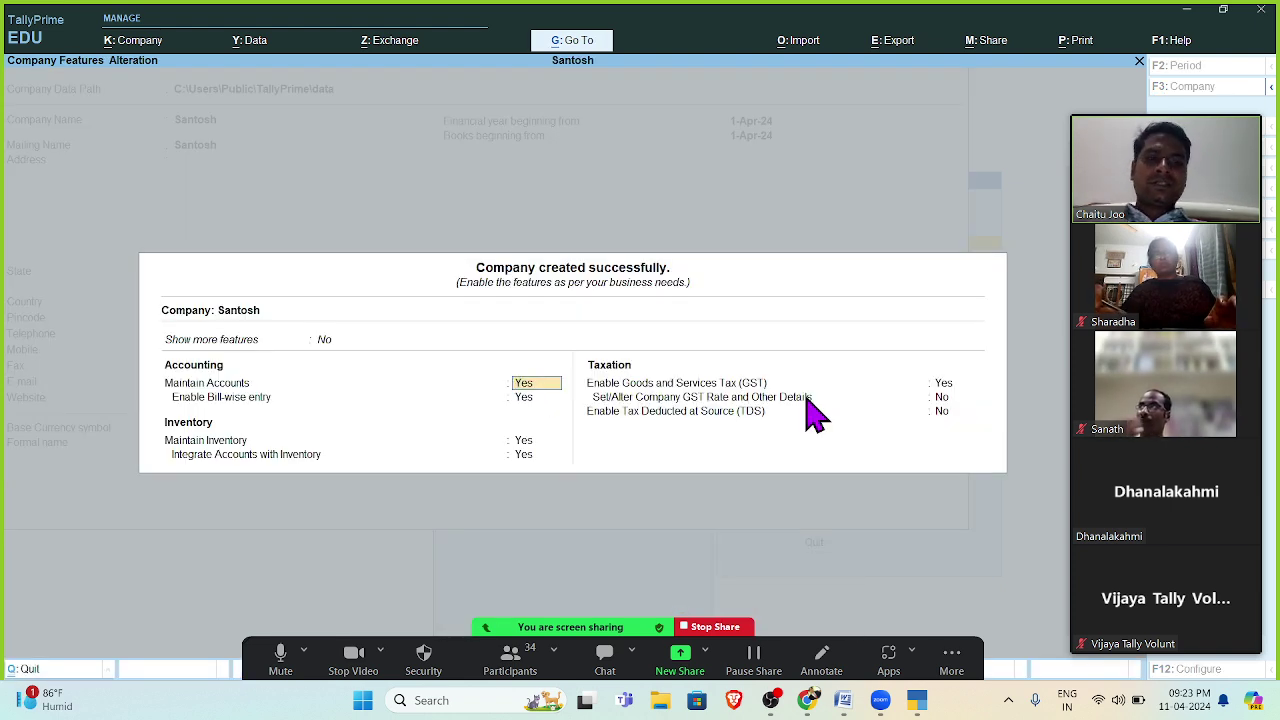
pyautogui.hotkey('ctrl', 'a')
# - Create a ledger in the business owner's name under the Capital Account group and save it
pyautogui.press('c')
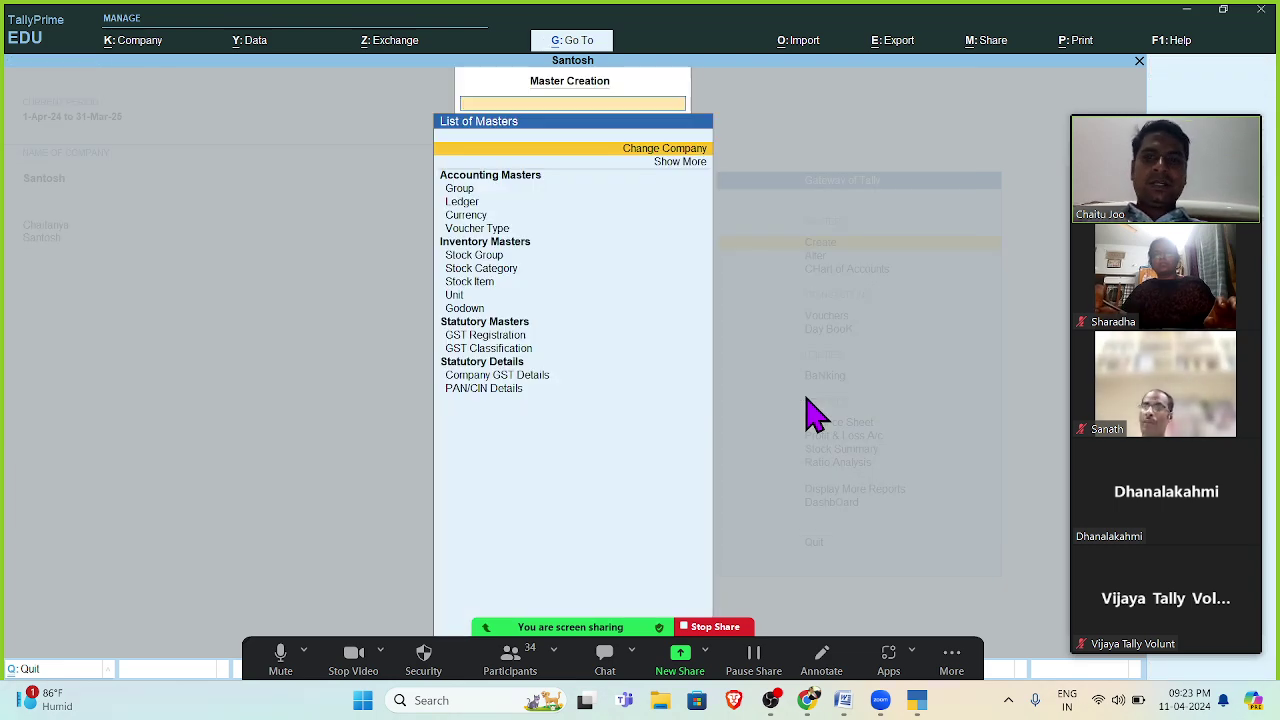
pyautogui.press('Down')
pyautogui.press('Down')
pyautogui.press('Down')
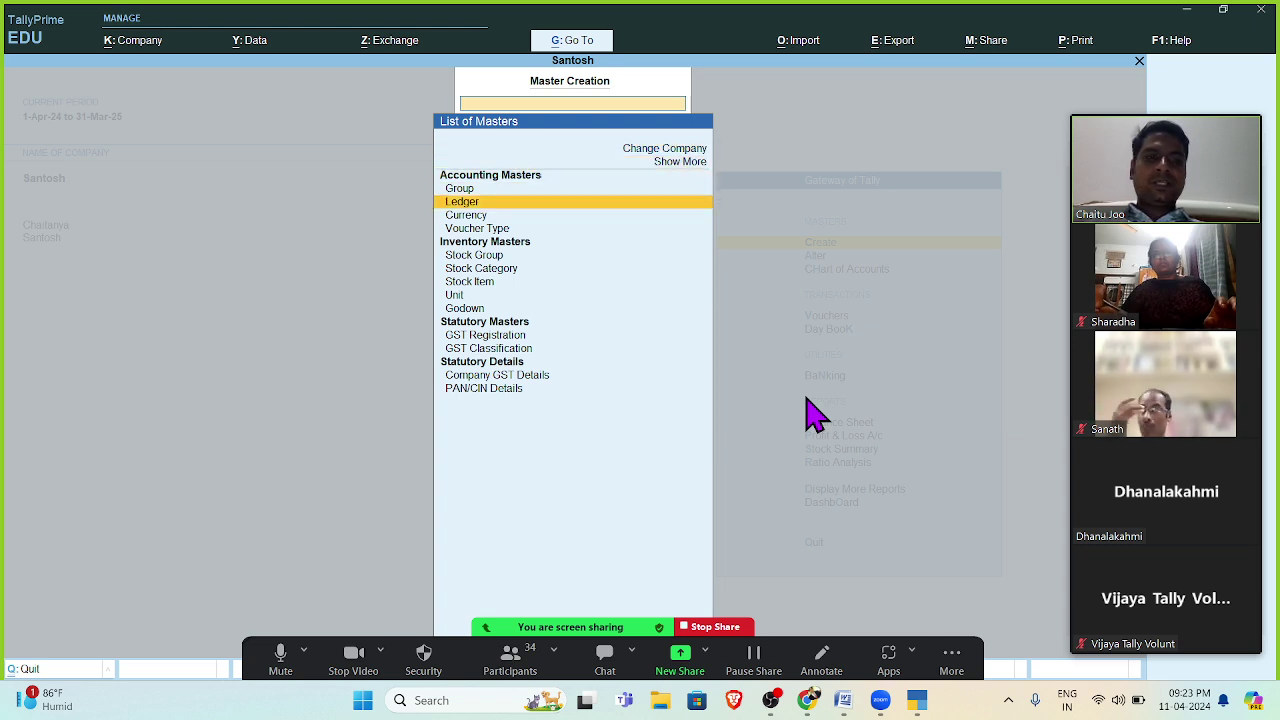
pyautogui.press('Return')
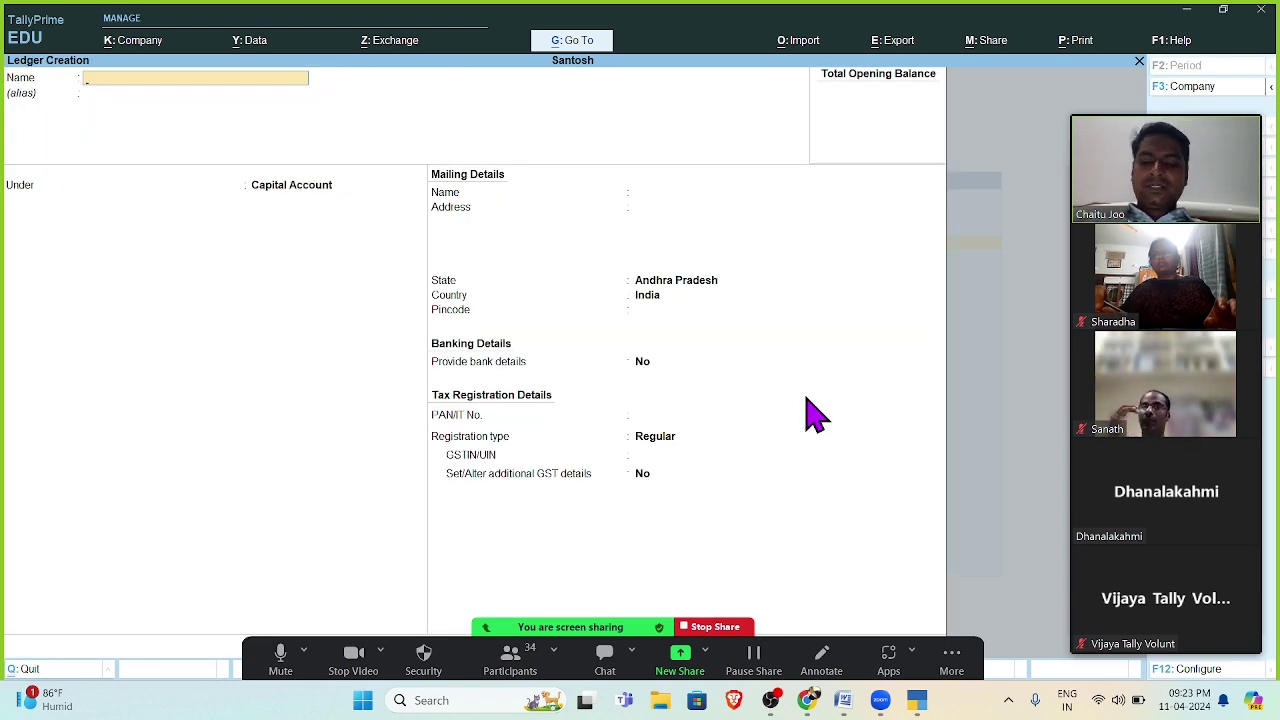
pyautogui.write('Santosh')
pyautogui.press('Return')
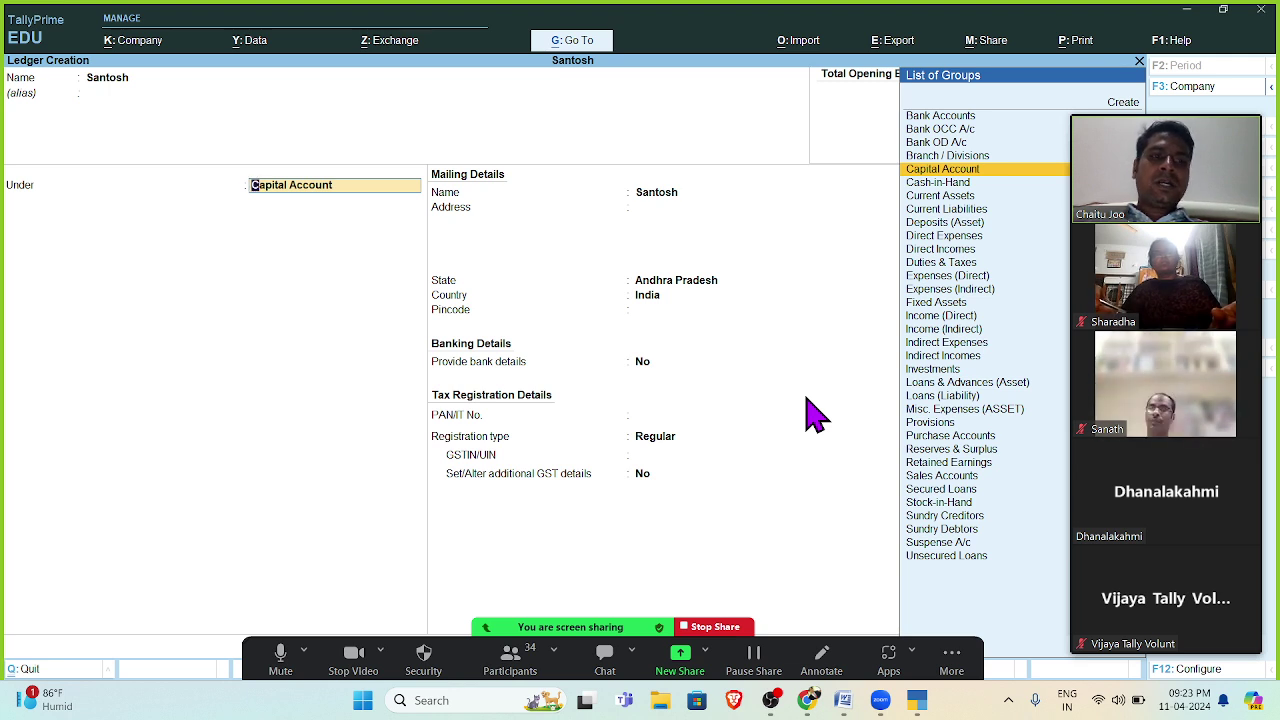
pyautogui.hotkey('ctrl', 'a')
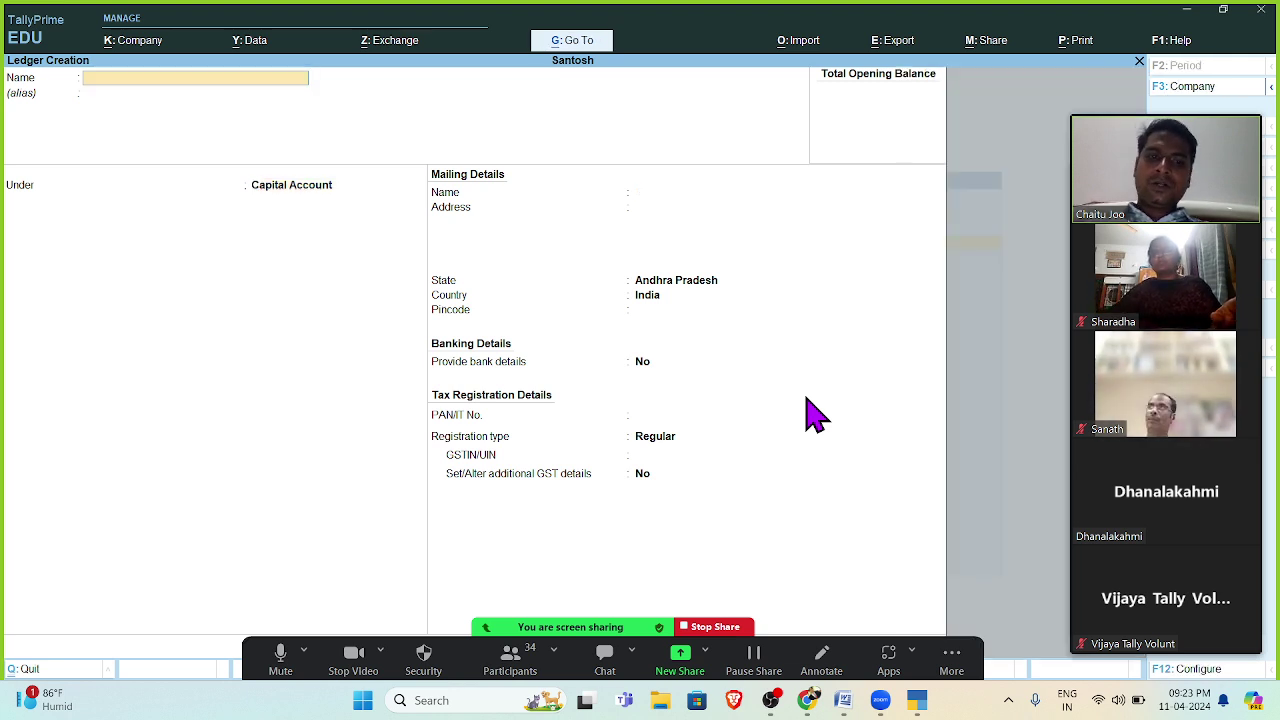
# - Check the bank transaction in the Word problem sheet and enter a ledger named Sbi under Bank Accounts in TallyPrime
pyautogui.click(846, 700)
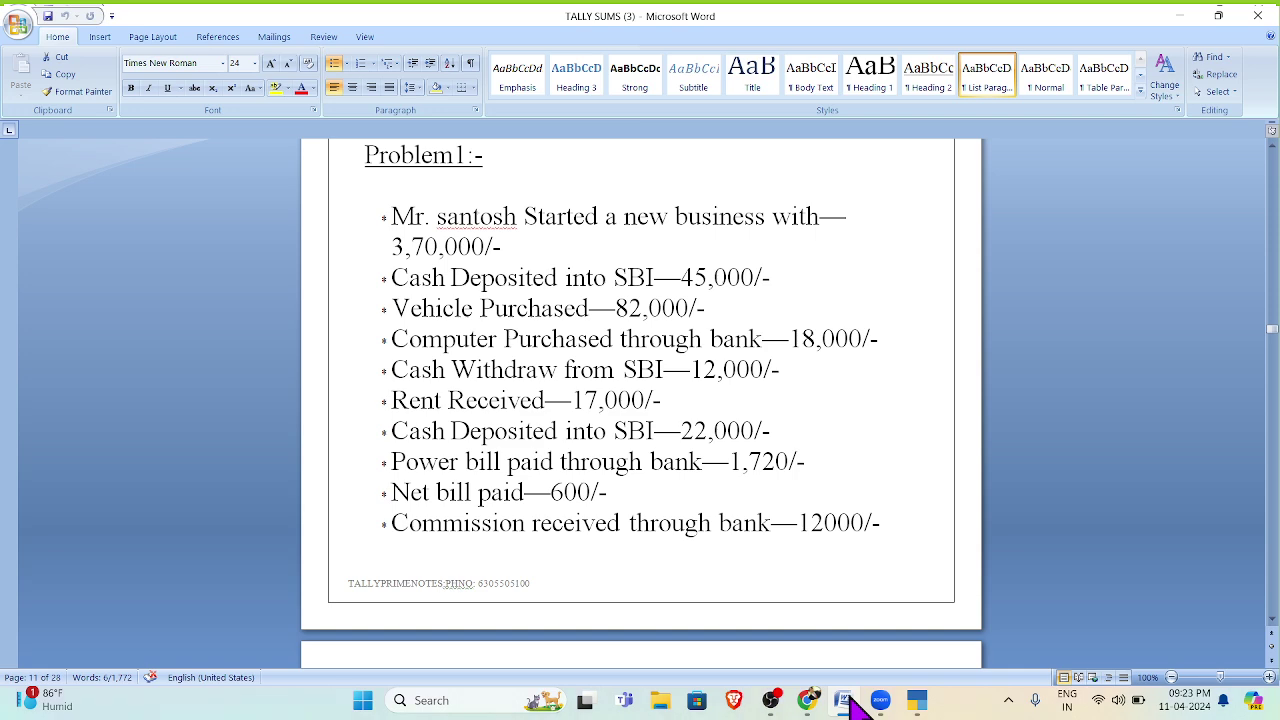
pyautogui.click(846, 700)
pyautogui.write('Sbi')
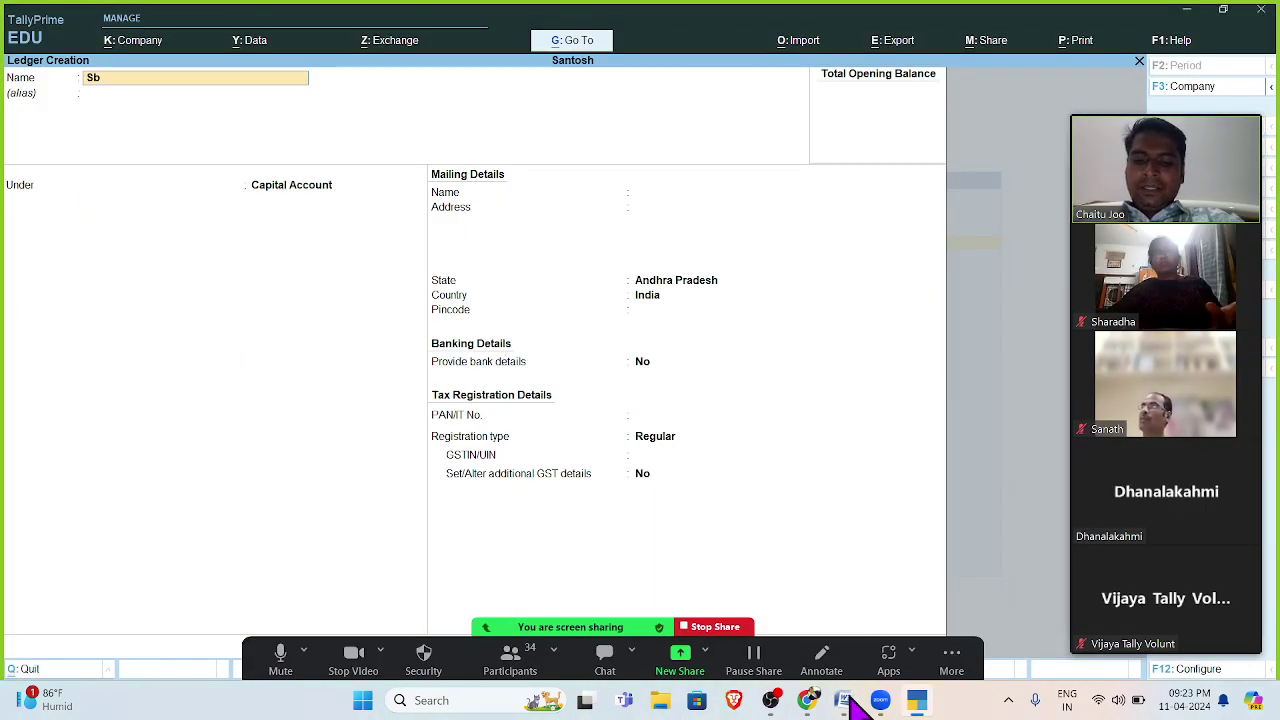
pyautogui.press('Return')
pyautogui.press('Return')
pyautogui.press('Up')
pyautogui.press('Up')
pyautogui.press('Up')
pyautogui.press('Up')
pyautogui.press('Return')
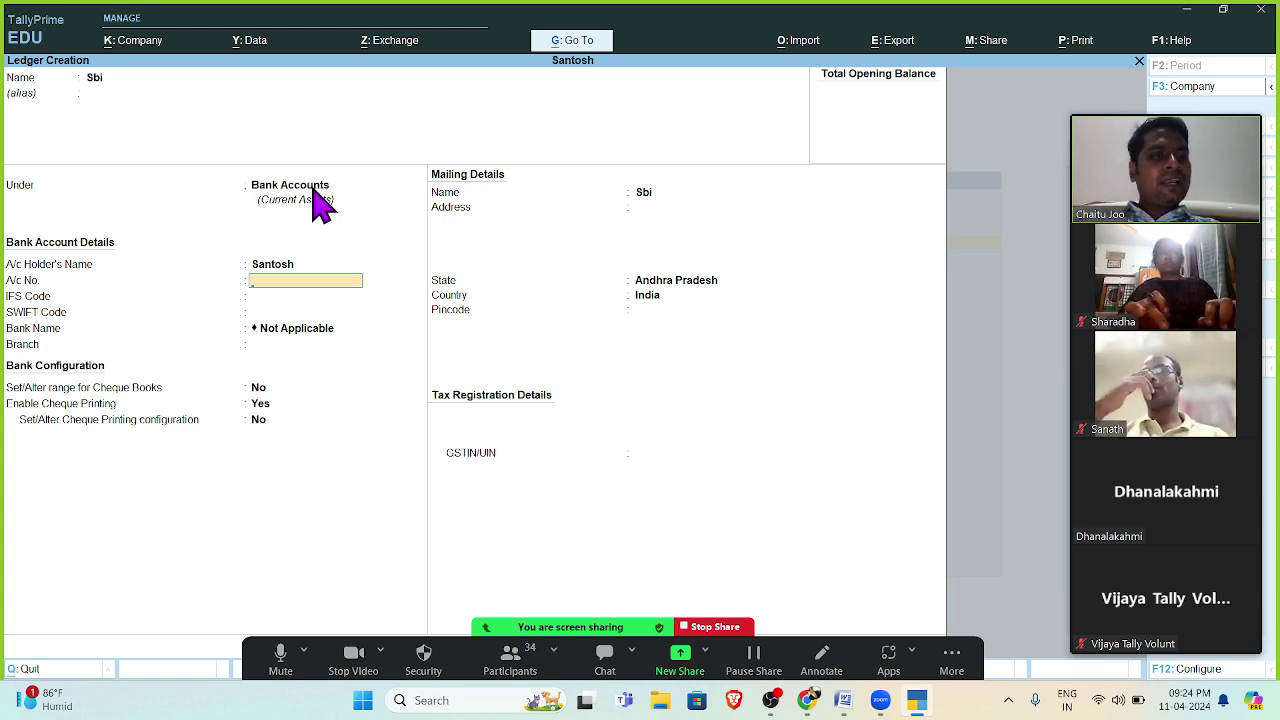
# - Switch to the Word problem sheet and highlight SBI in yellow in the 45,000 cash deposit line
pyautogui.click(843, 703)
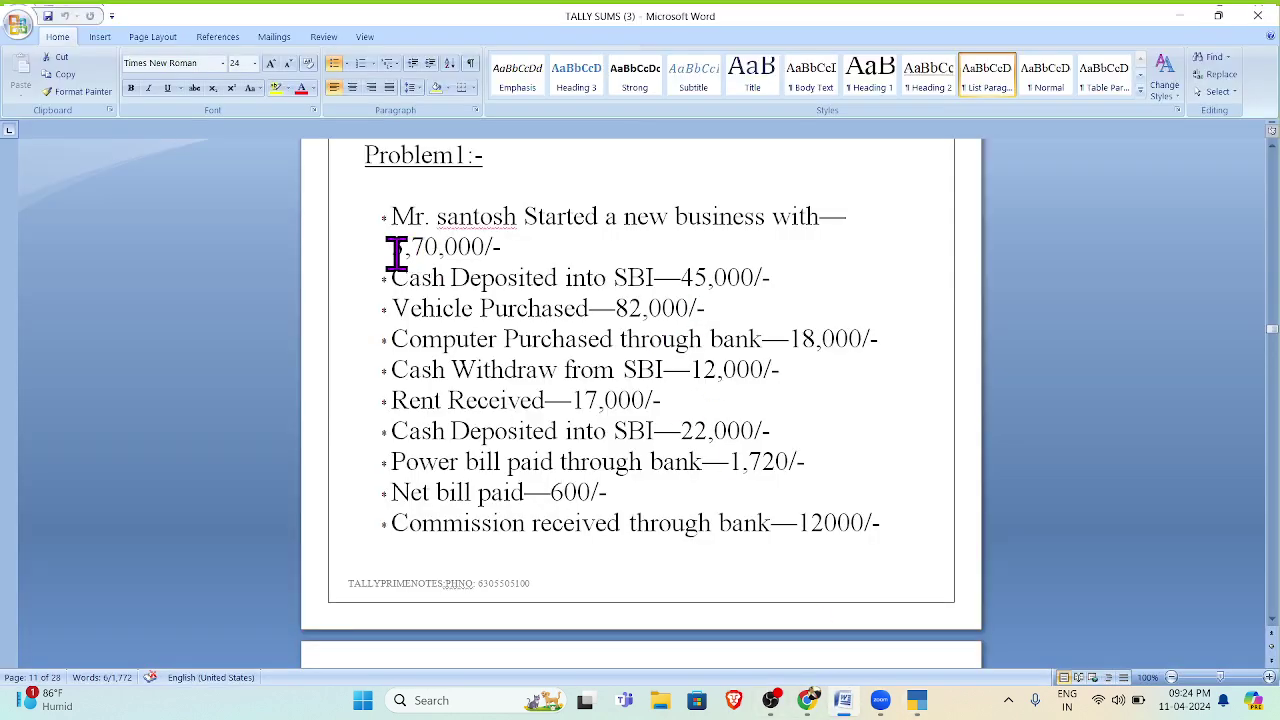
pyautogui.moveTo(391, 277); pyautogui.dragTo(774, 275)
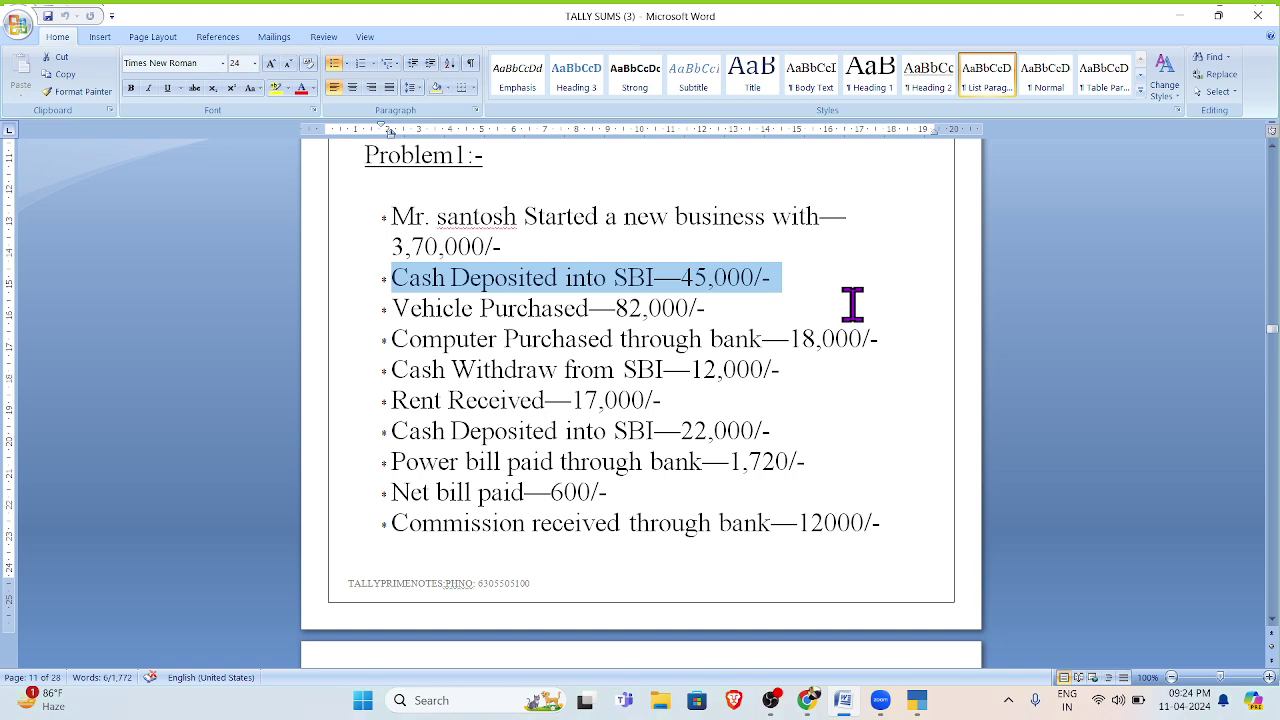
pyautogui.click(648, 282)
pyautogui.moveTo(451, 278); pyautogui.dragTo(563, 278)
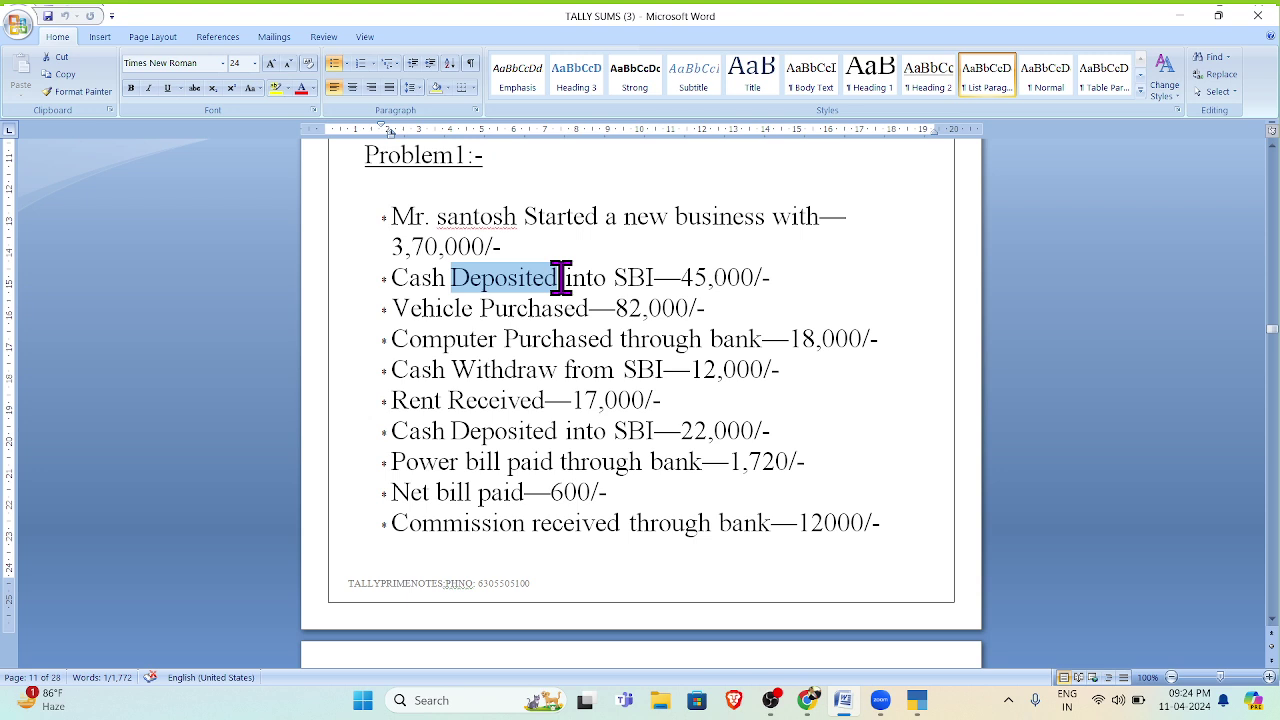
pyautogui.moveTo(613, 279); pyautogui.dragTo(651, 279)
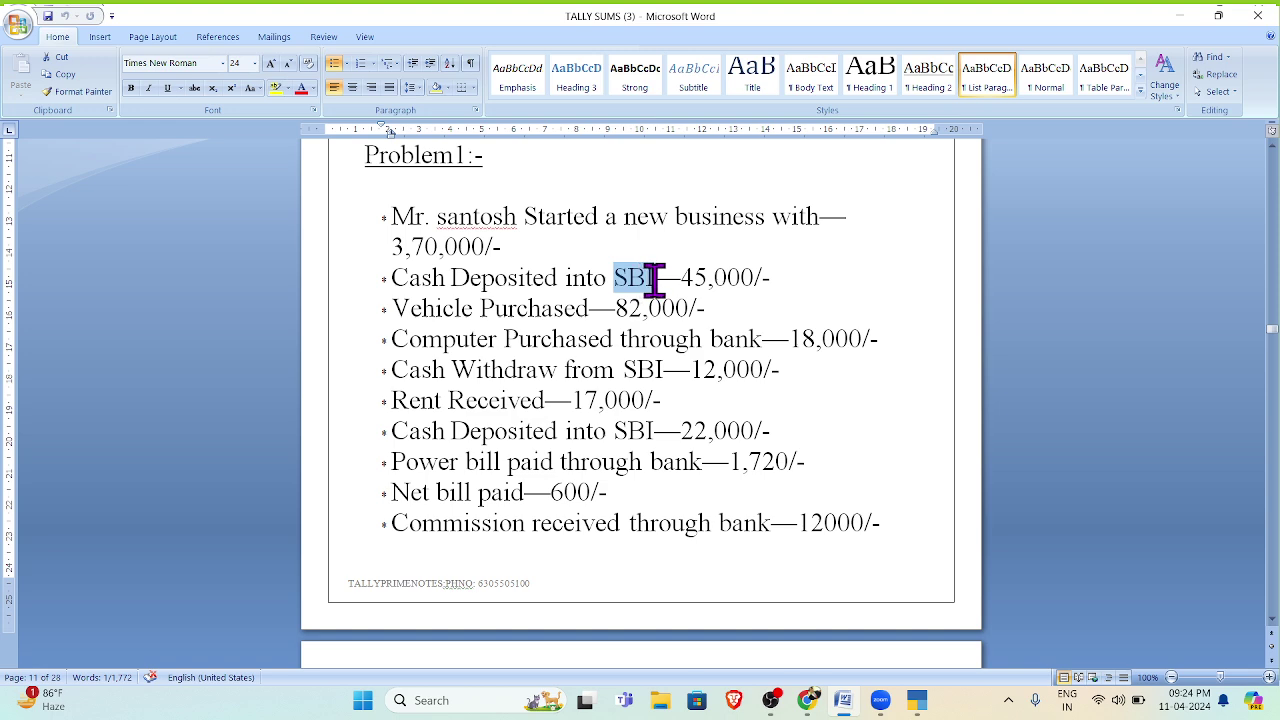
pyautogui.click(275, 88)
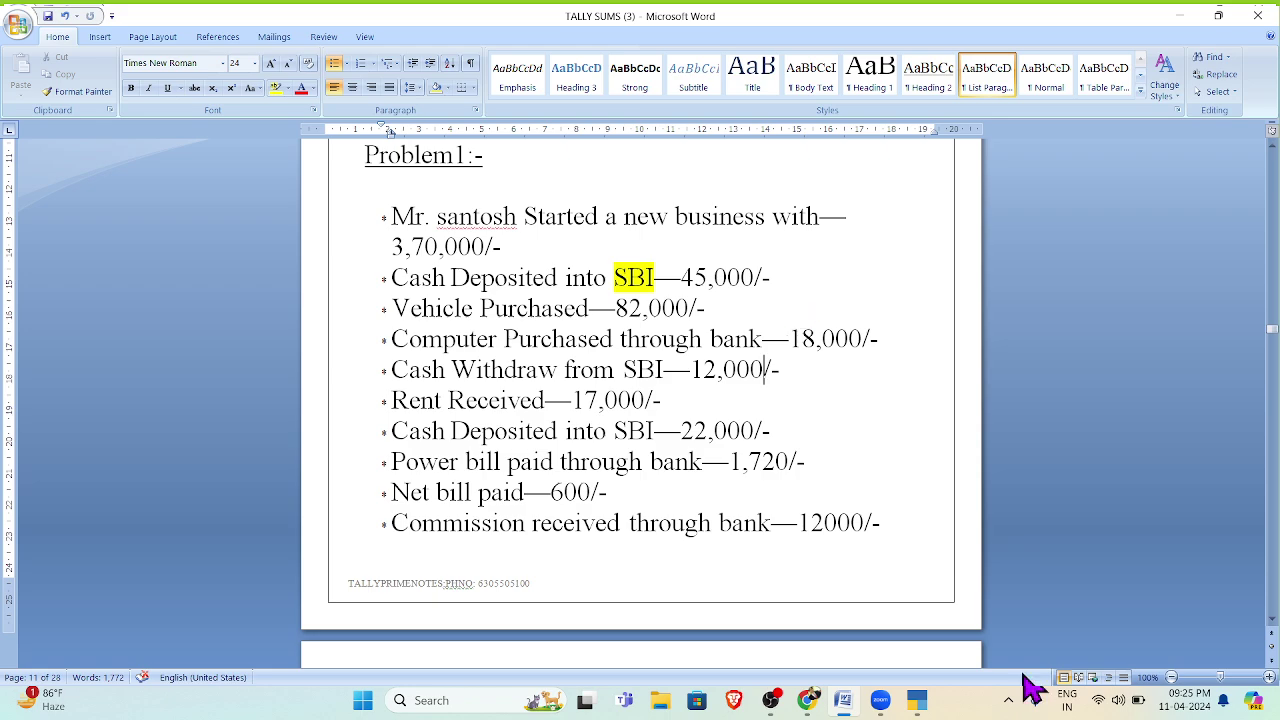
# - Return to TallyPrime and save the Sbi ledger with its bank account details left blank
pyautogui.click(843, 702)
pyautogui.click(845, 703)
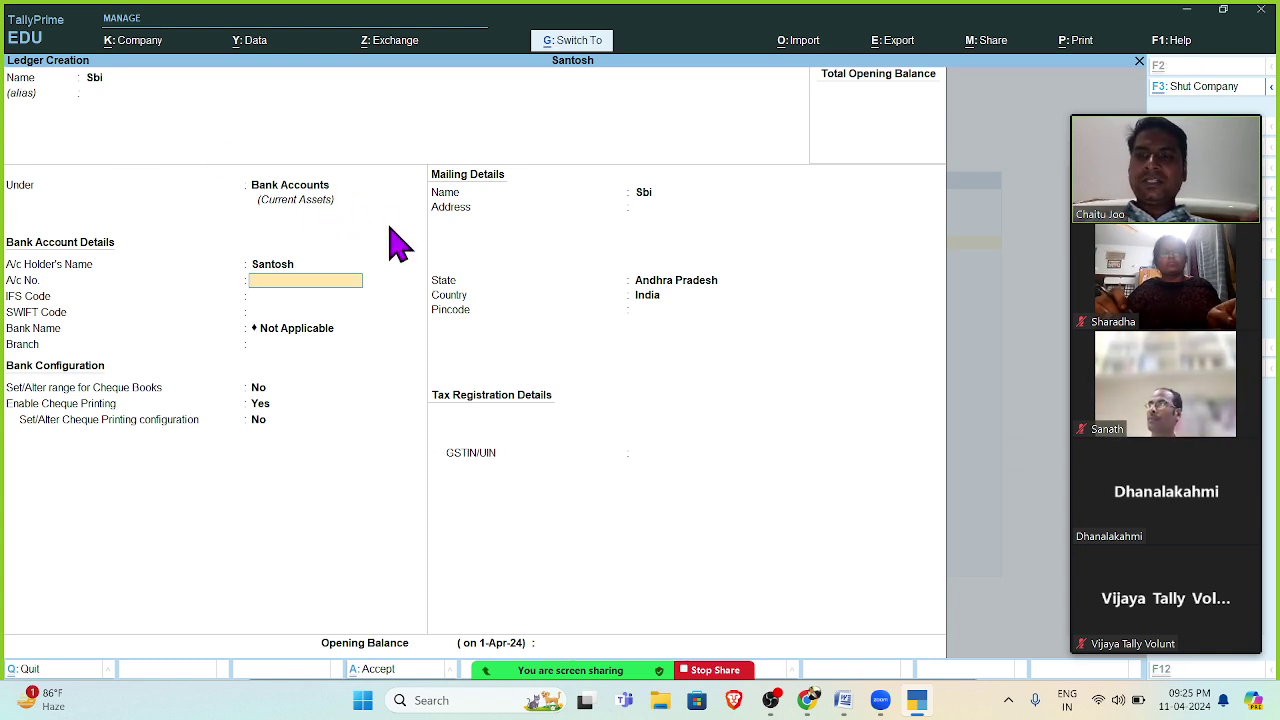
pyautogui.hotkey('ctrl', 'a')
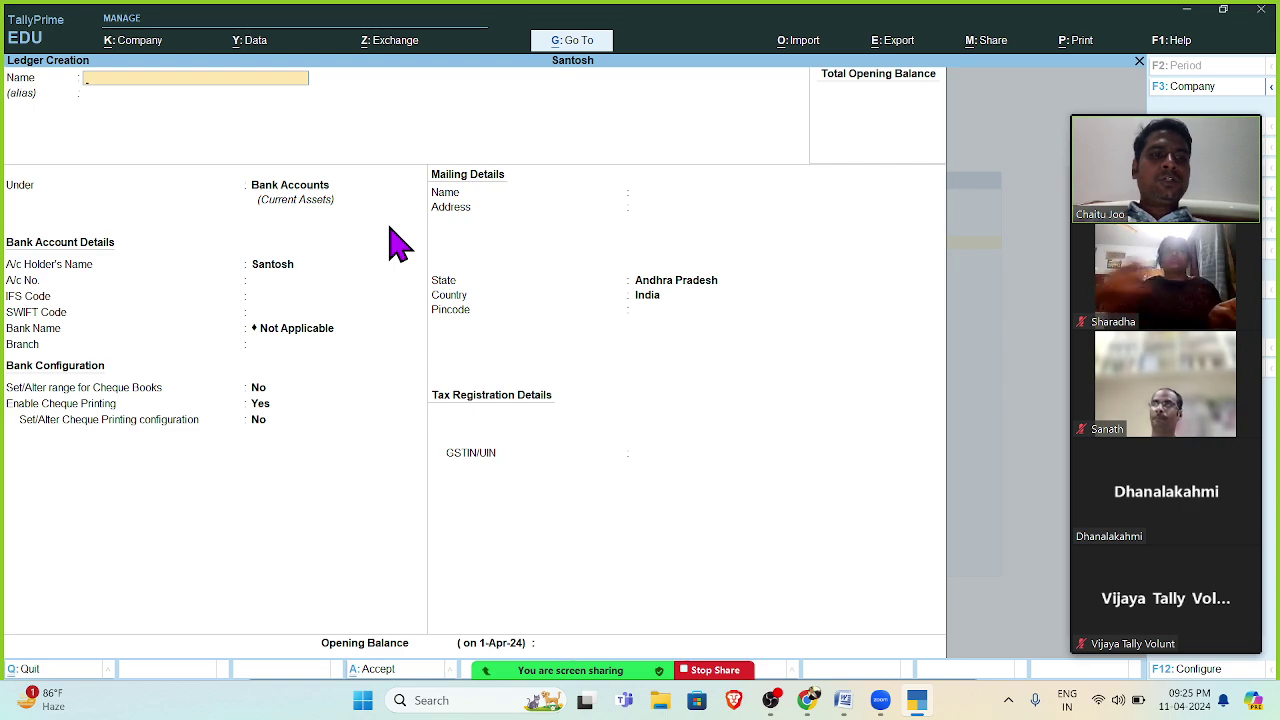
# - Check the vehicle purchase in the Word problem sheet and name the new TallyPrime ledger Vehical
pyautogui.click(845, 700)
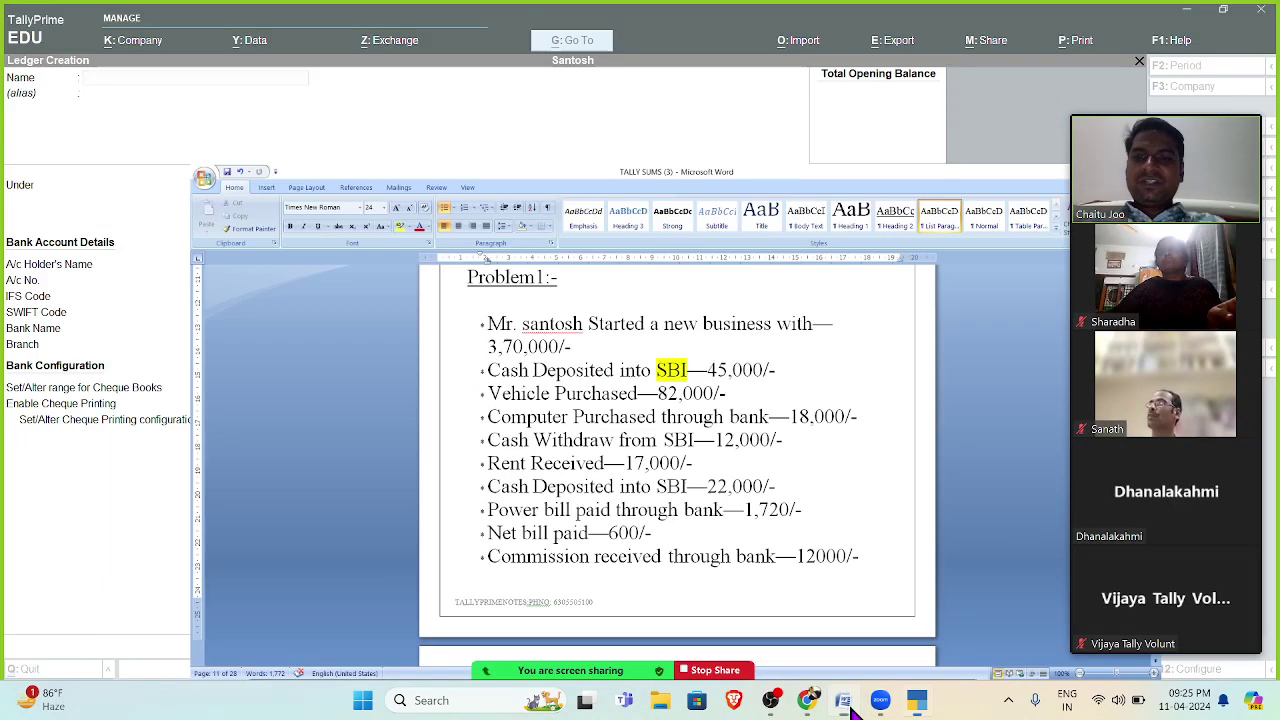
pyautogui.click(845, 700)
pyautogui.write('hi')
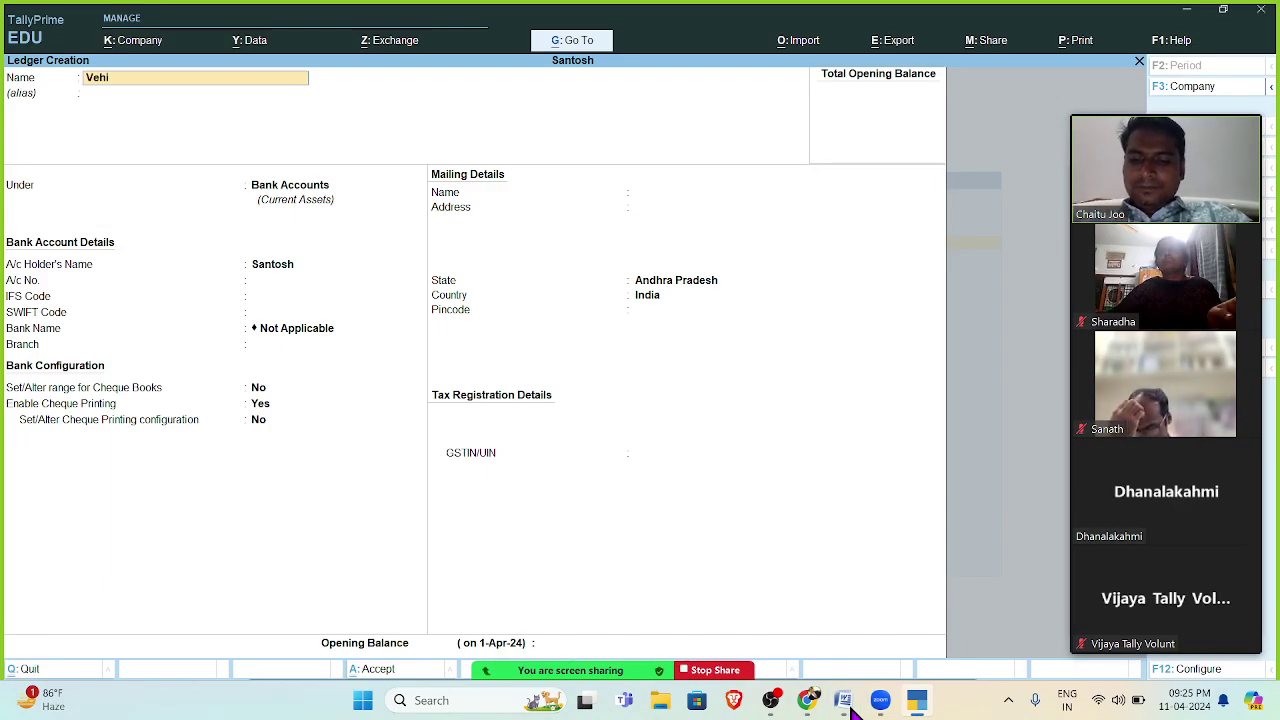
pyautogui.write('cal')
pyautogui.press('Return')
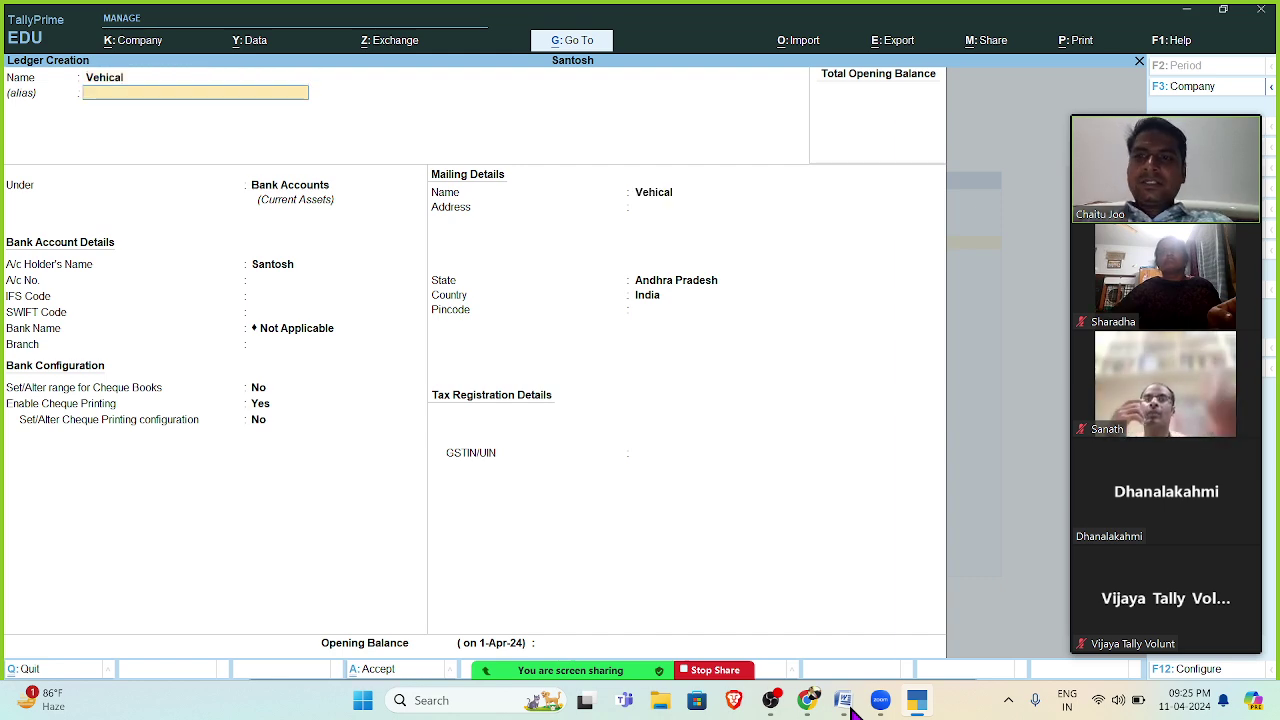
# - Clear the account holder's name, set the Vehical ledger's group to Fixed Assets, and save the ledger
pyautogui.press('Return')
pyautogui.press('BackSpace')
pyautogui.press('BackSpace')
pyautogui.press('BackSpace')
pyautogui.press('BackSpace')
pyautogui.press('BackSpace')
pyautogui.press('BackSpace')
pyautogui.press('BackSpace')
pyautogui.press('BackSpace')
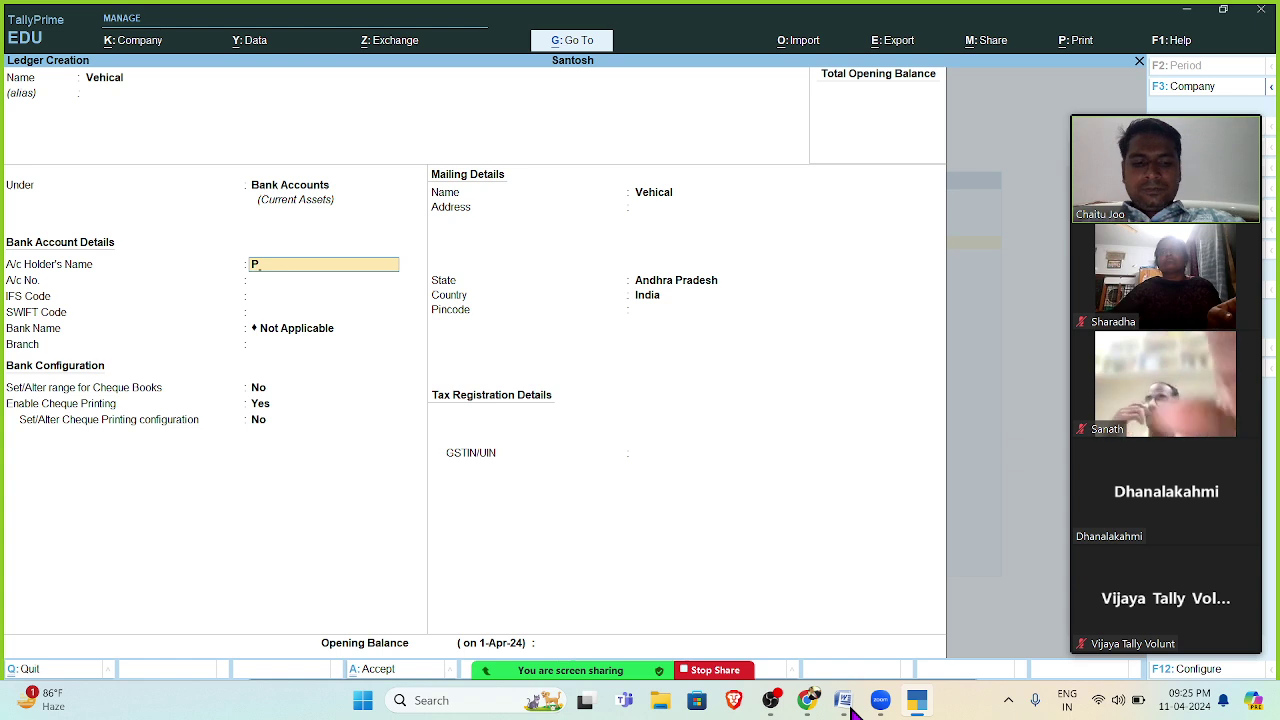
pyautogui.press('BackSpace')
pyautogui.write('F')
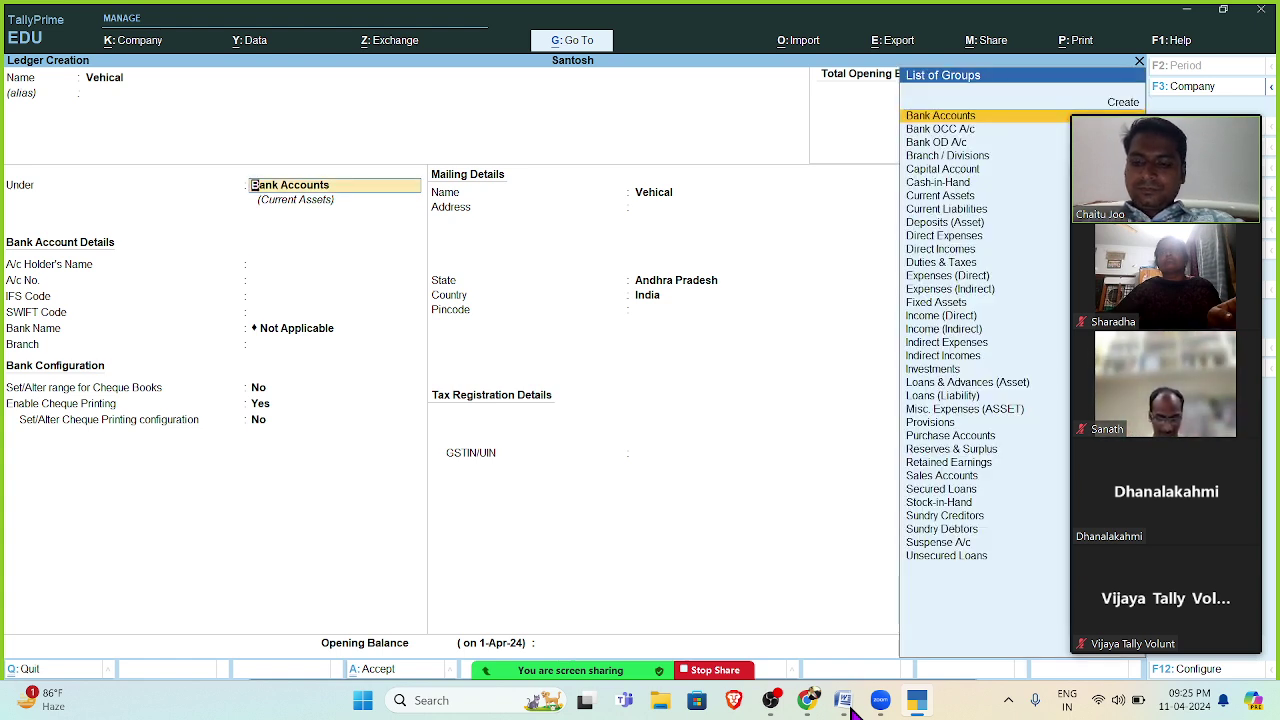
pyautogui.write('i')
pyautogui.press('Return')
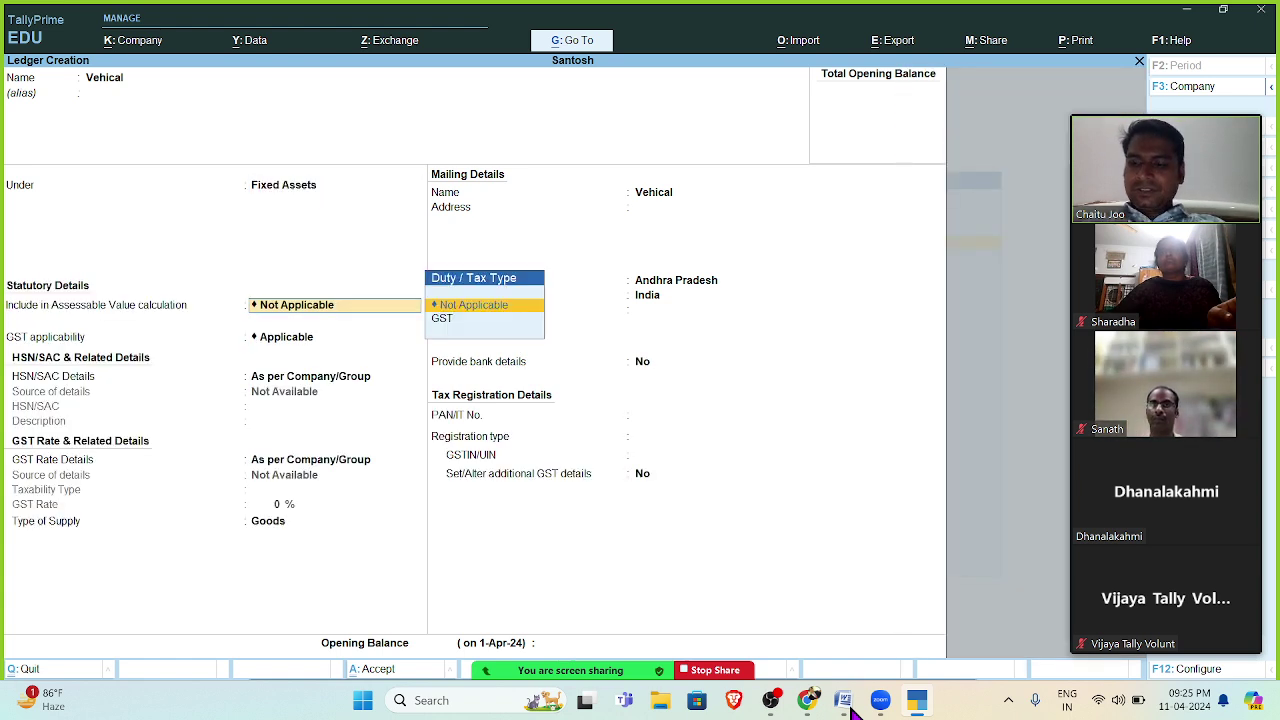
pyautogui.hotkey('ctrl', 'a')
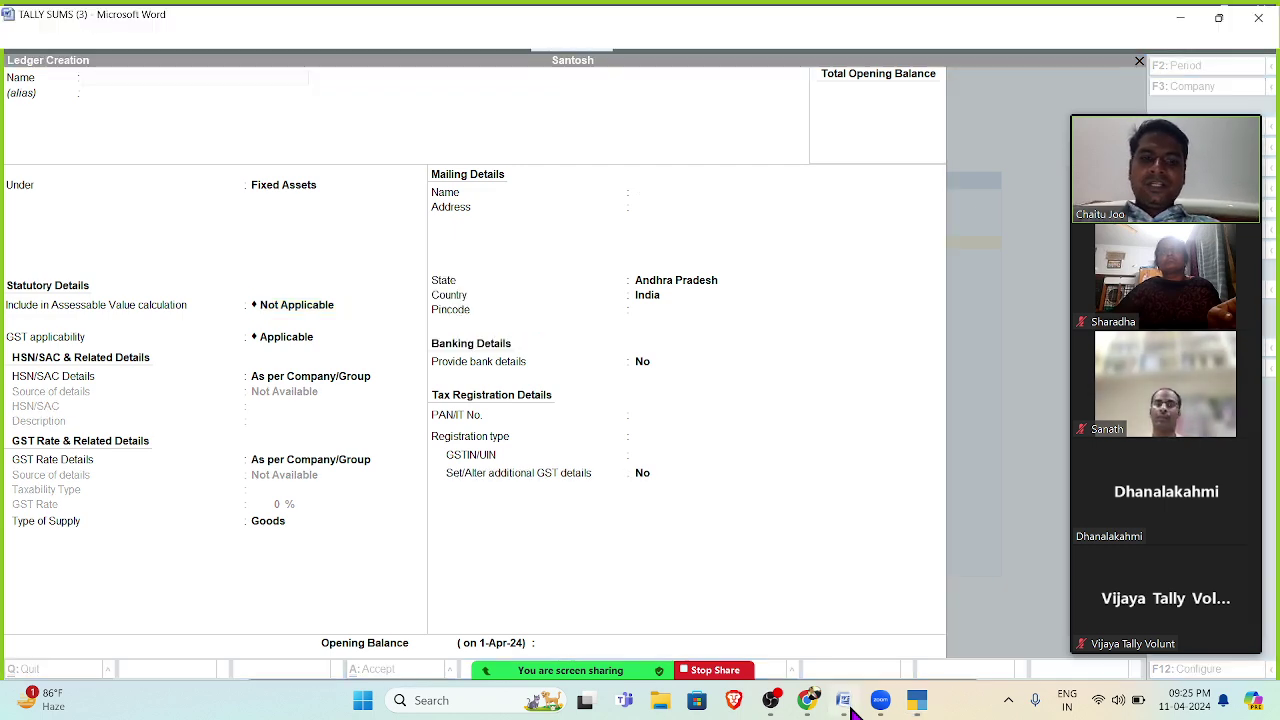
# - Check the next purchase in the Word problem sheet and enter a TallyPrime ledger named Computer, keeping the Fixed Assets group
pyautogui.click(846, 703)
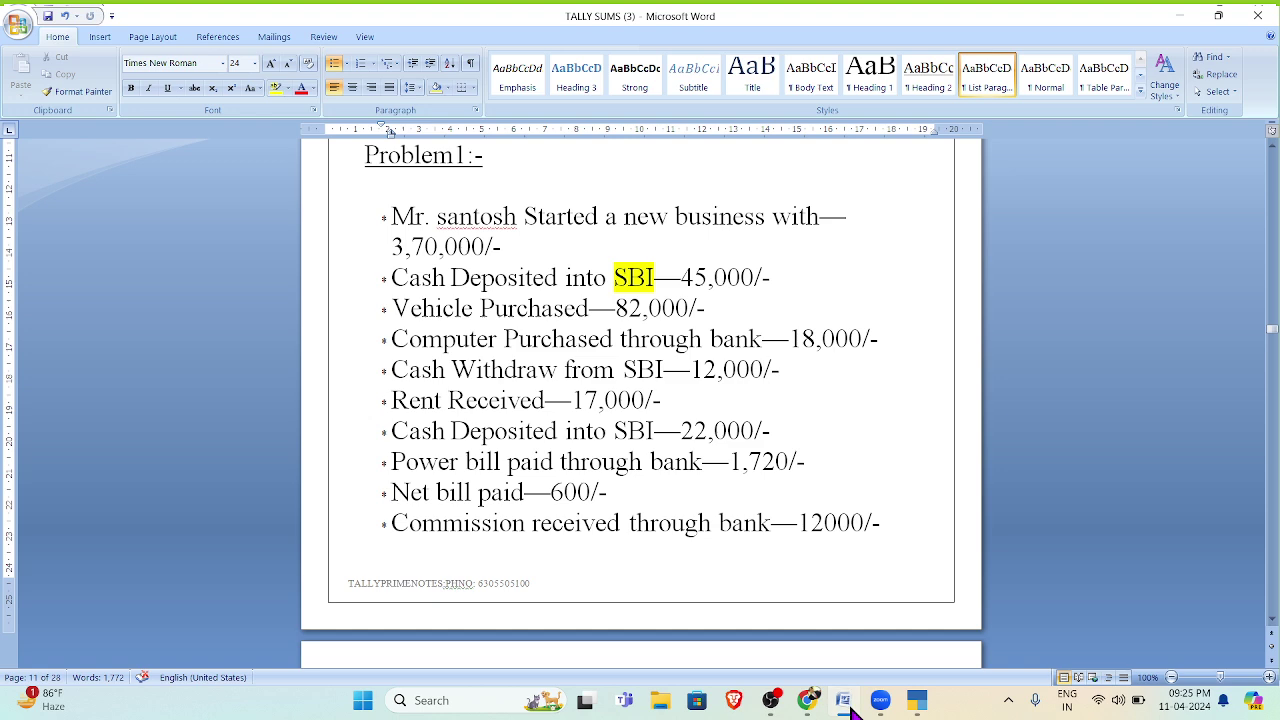
pyautogui.click(846, 703)
pyautogui.write('Computer')
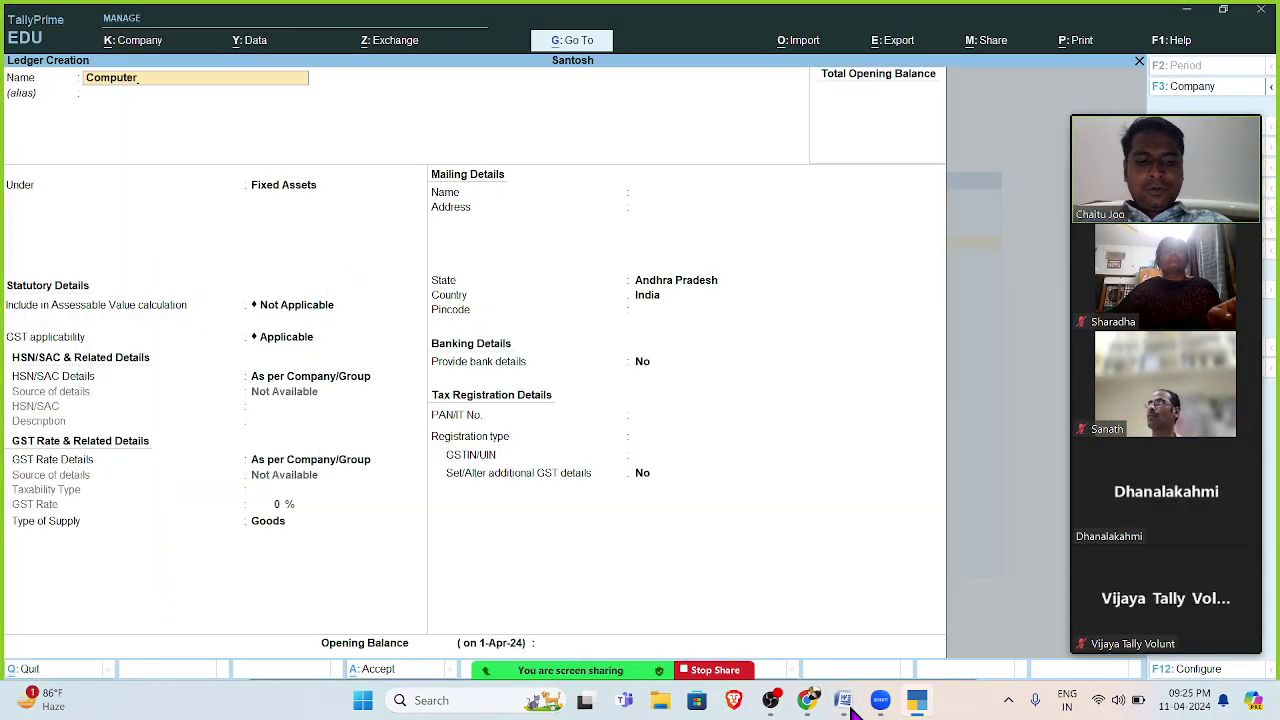
pyautogui.press('Return')
pyautogui.press('Return')
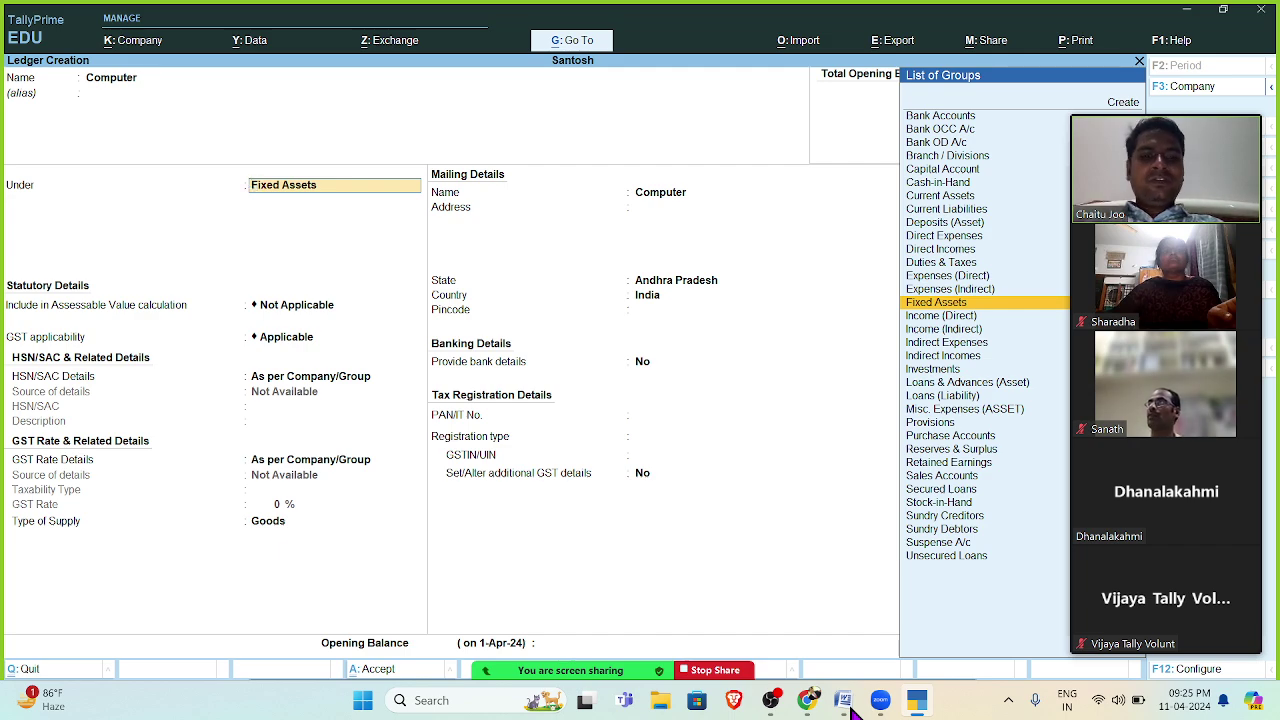
# - Switch to the Word problem sheet and select the "through bank—18,000/-" part of the computer purchase line
pyautogui.click(849, 707)
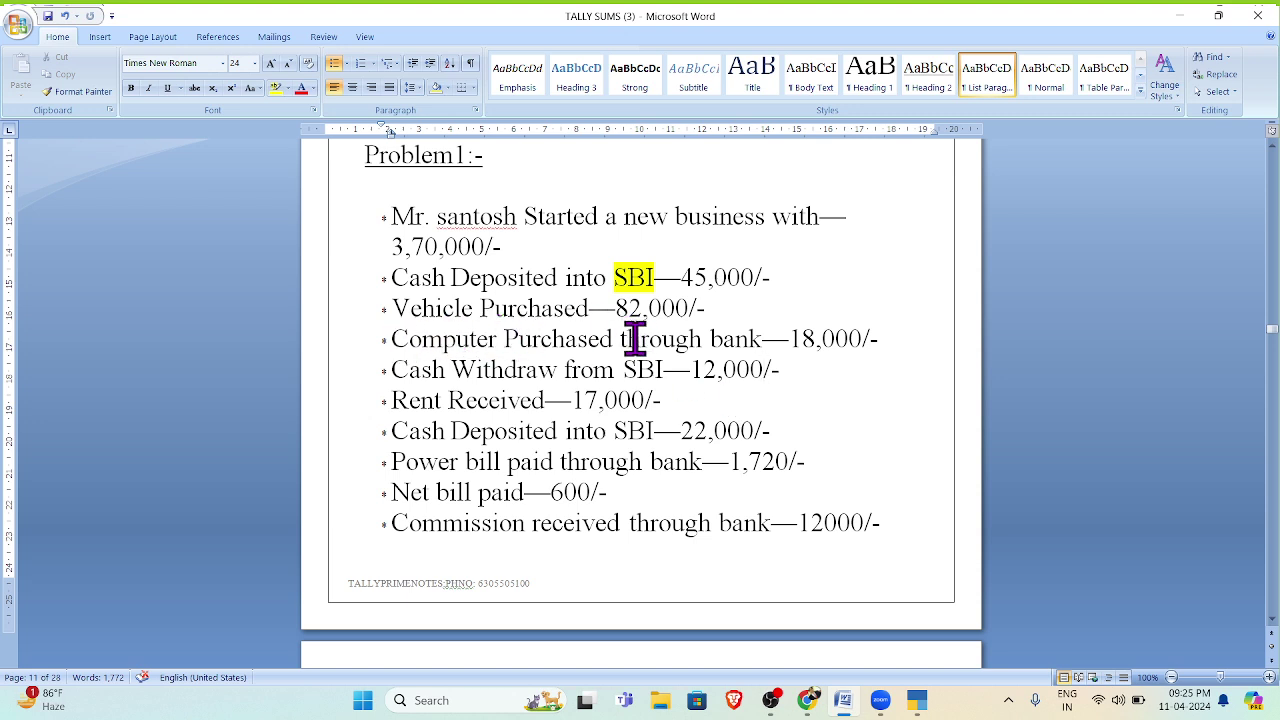
pyautogui.moveTo(620, 339); pyautogui.dragTo(880, 338)
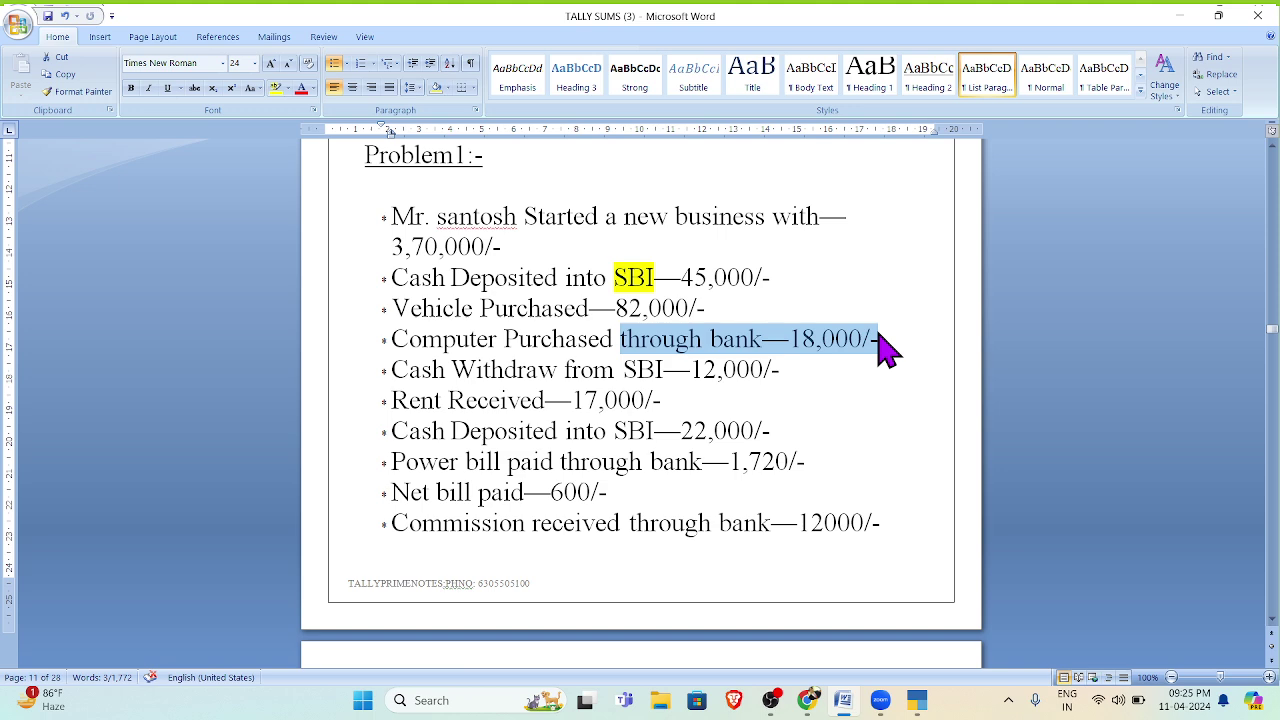
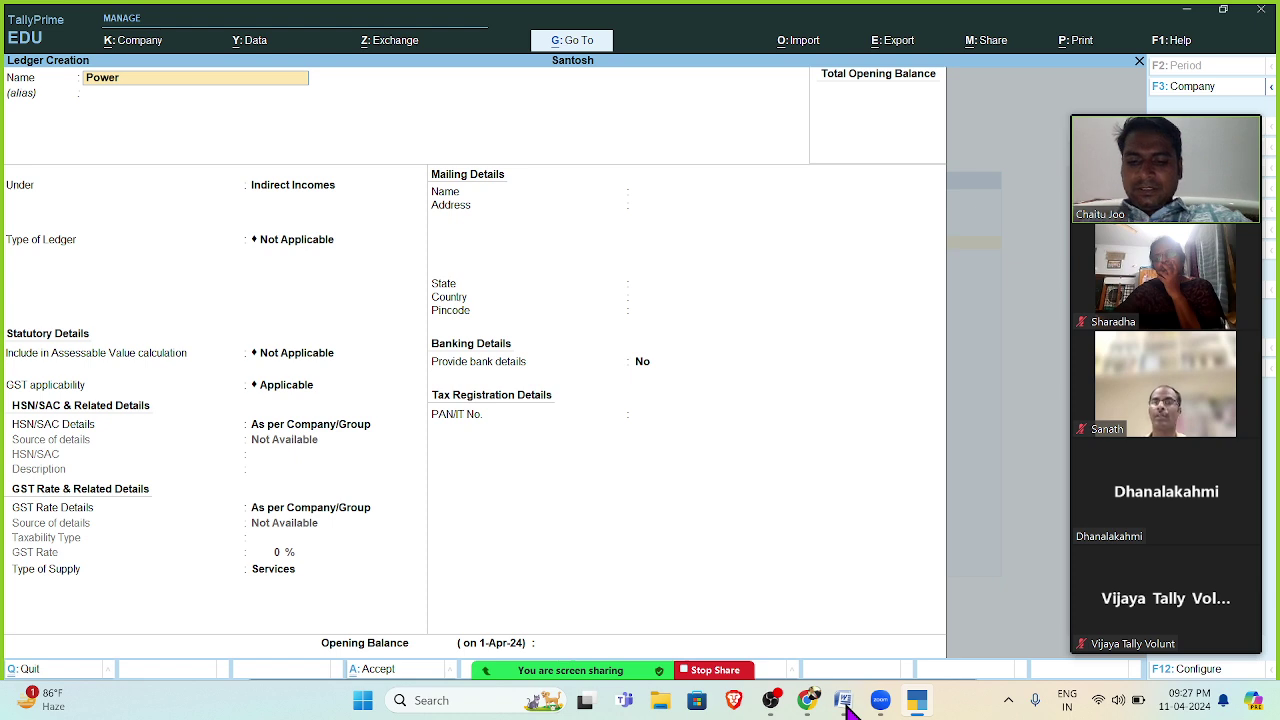
# - Name the ledger Power Bill, save it under Indirect Expenses, and return to the Word problem sheet
pyautogui.write('Bill')
pyautogui.press('Return')
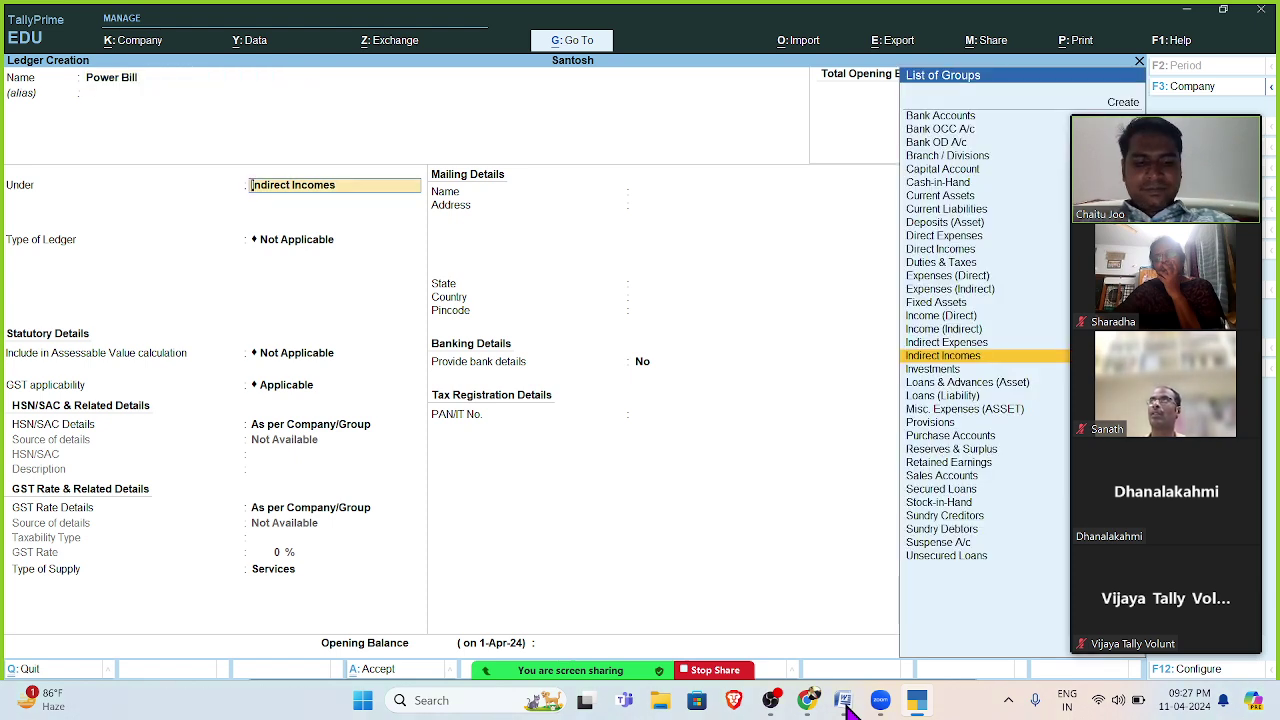
pyautogui.press('Up')
pyautogui.press('Return')
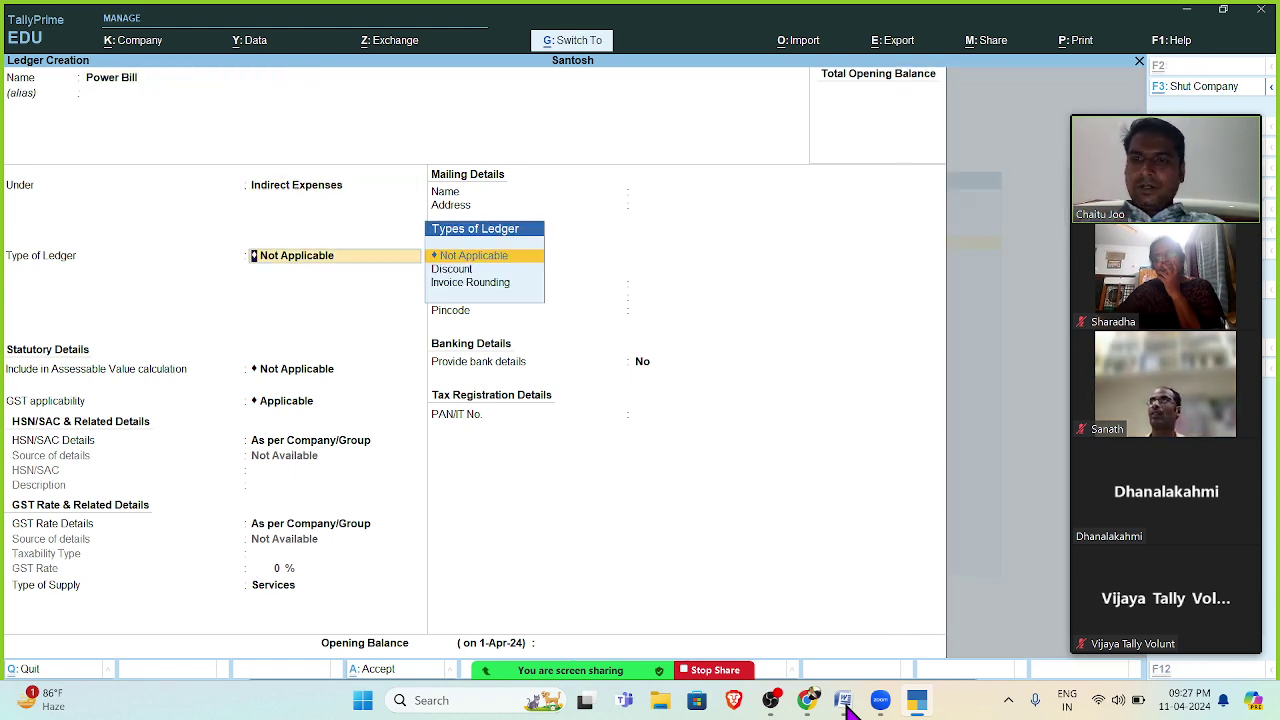
pyautogui.hotkey('ctrl', 'a')
pyautogui.click(845, 705)
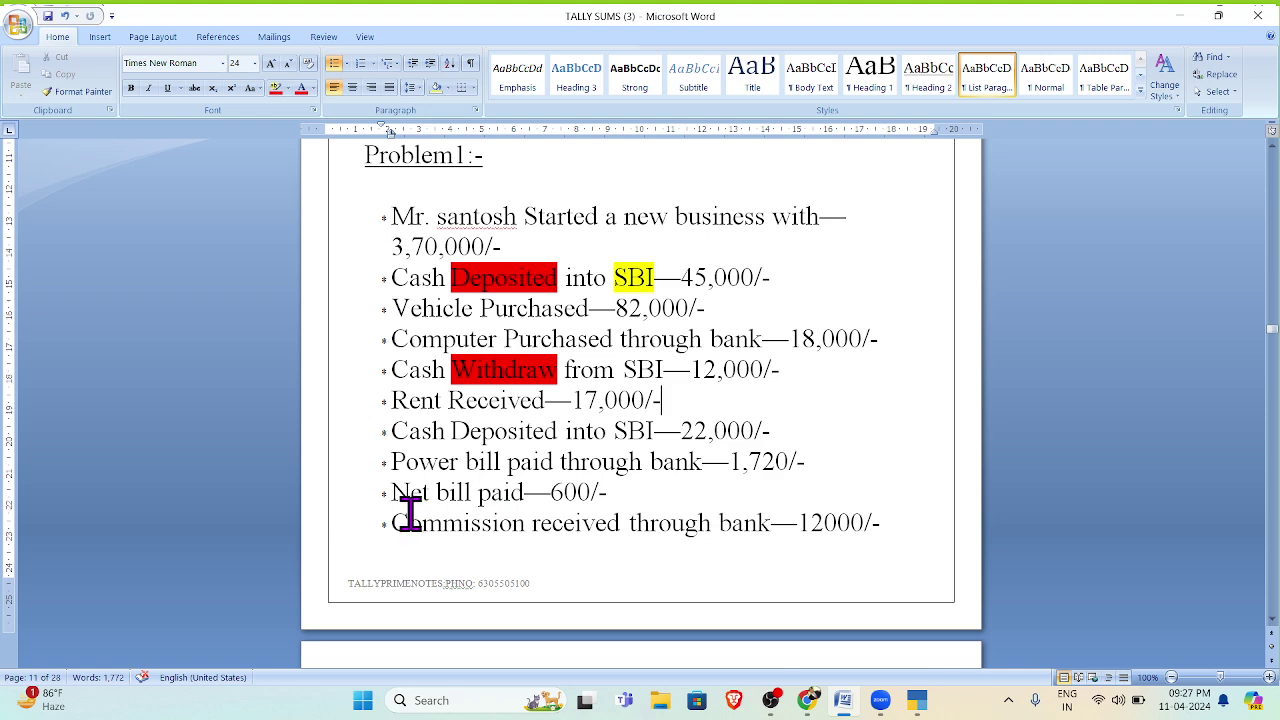
# - Switch to TallyPrime and create a ledger named Net Bill, keeping the Indirect Expenses group
pyautogui.click(843, 710)
pyautogui.write('N')
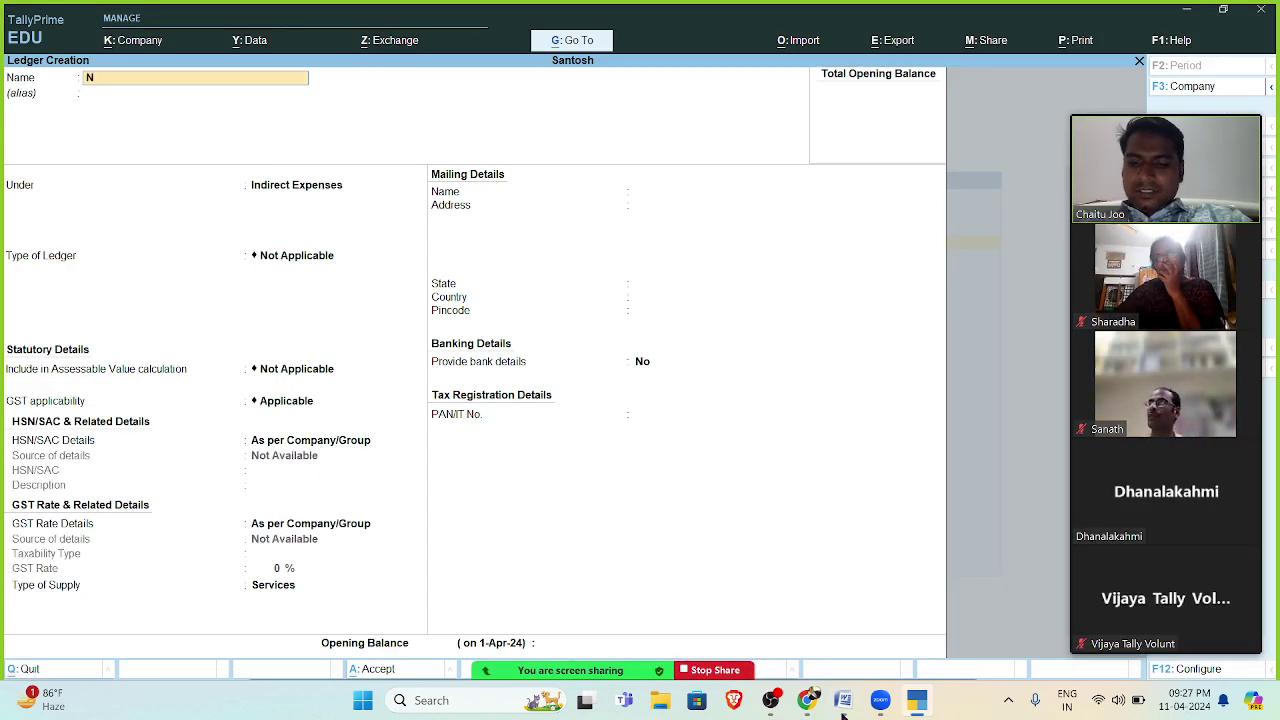
pyautogui.write('et bill')
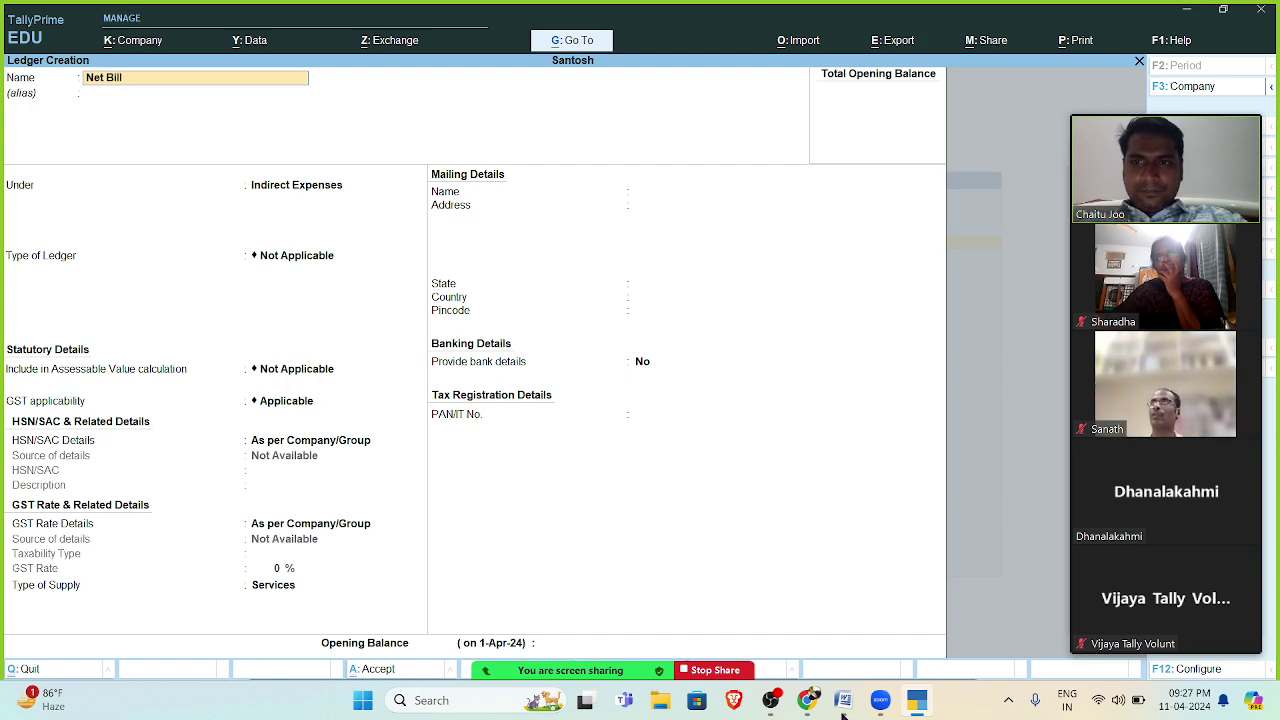
pyautogui.press('Return')
pyautogui.press('Return')
pyautogui.press('Return')
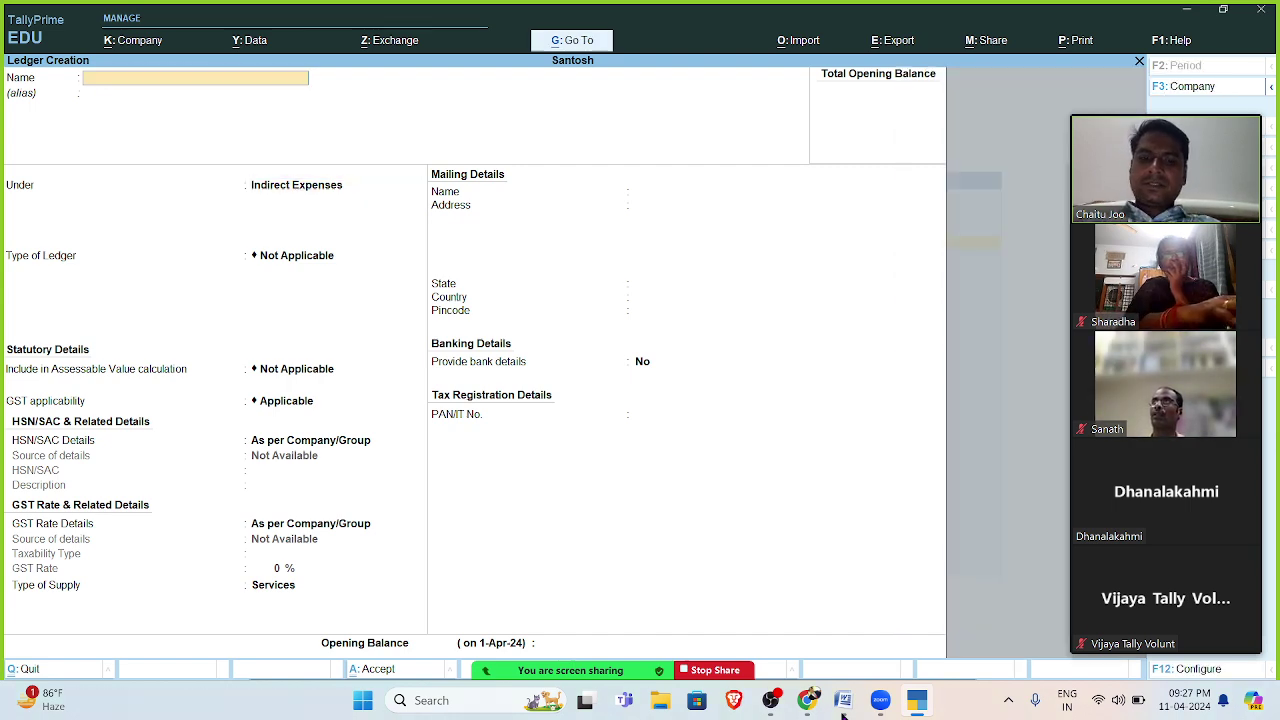
# - Check the next transaction in the Word problem sheet and save a TallyPrime ledger named Commission under Indirect Incomes
pyautogui.click(843, 712)
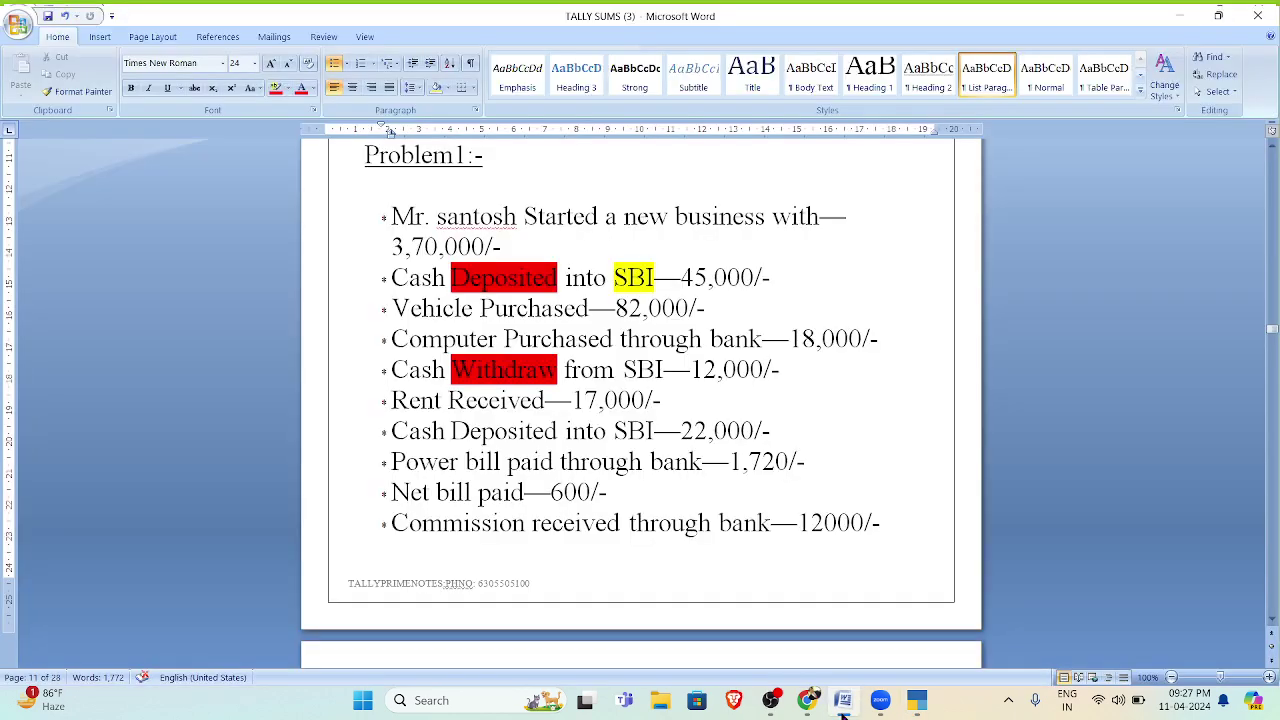
pyautogui.click(843, 712)
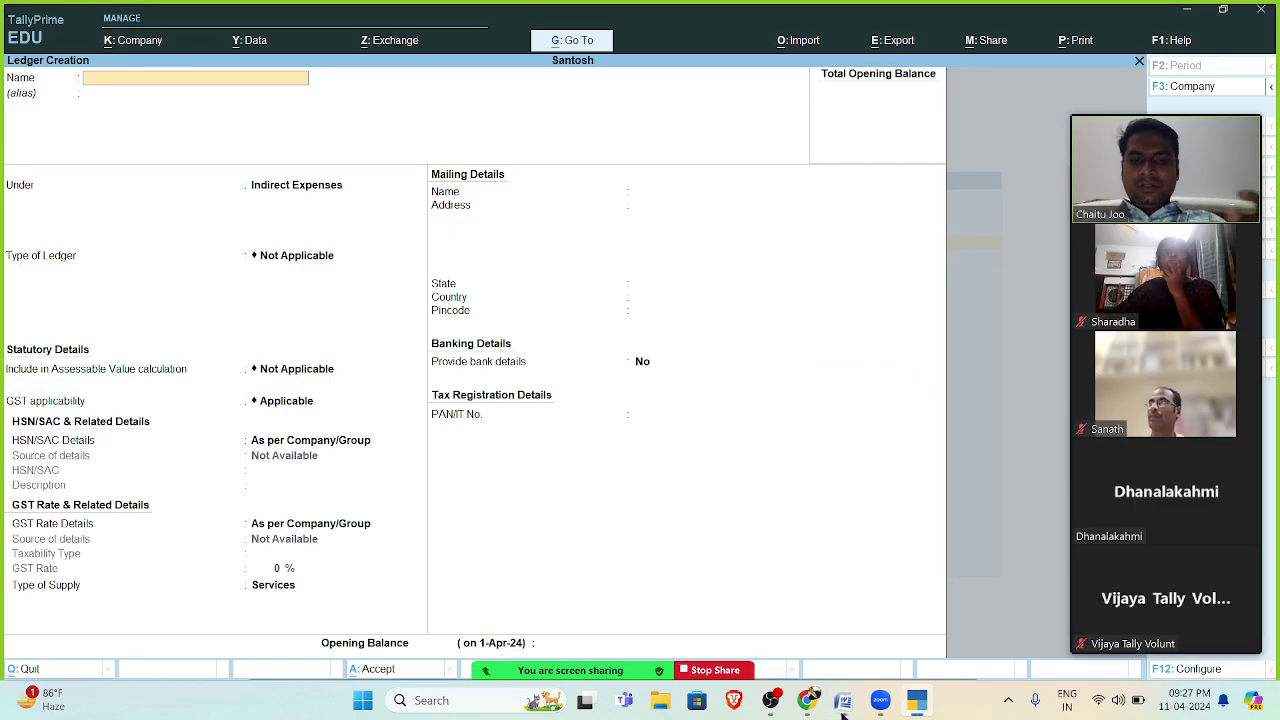
pyautogui.write('Commi')
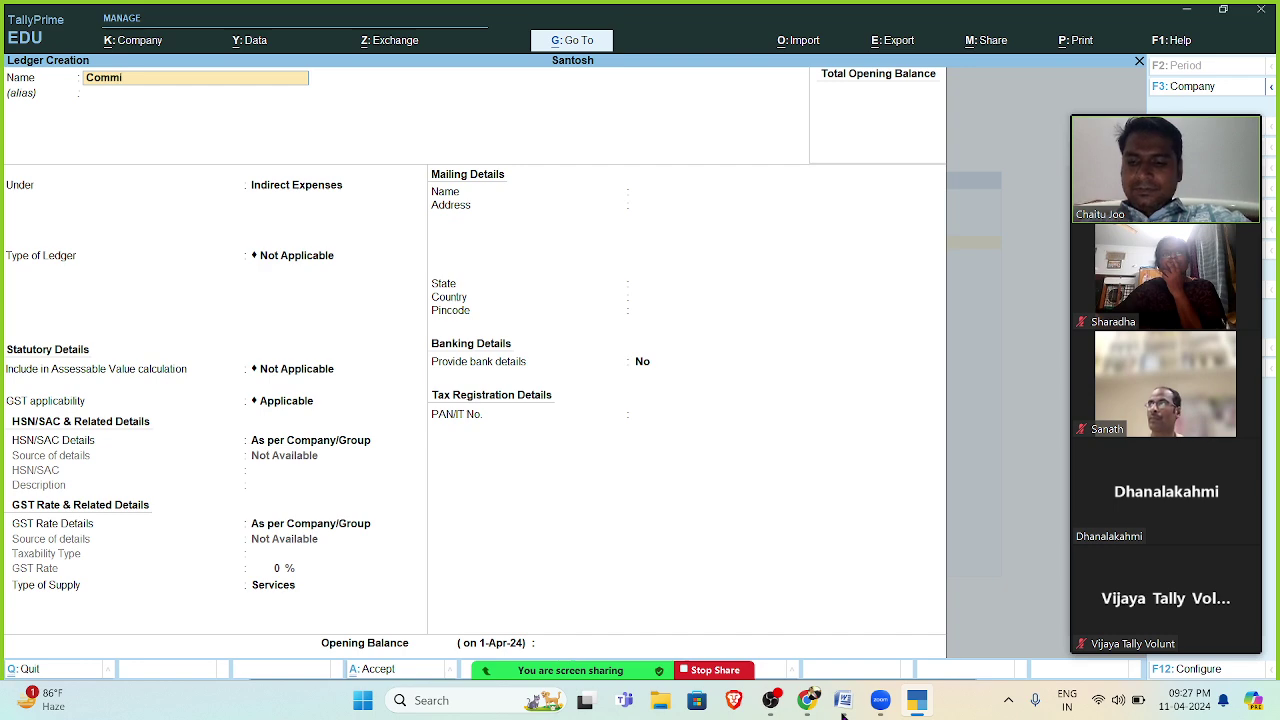
pyautogui.write('ssion')
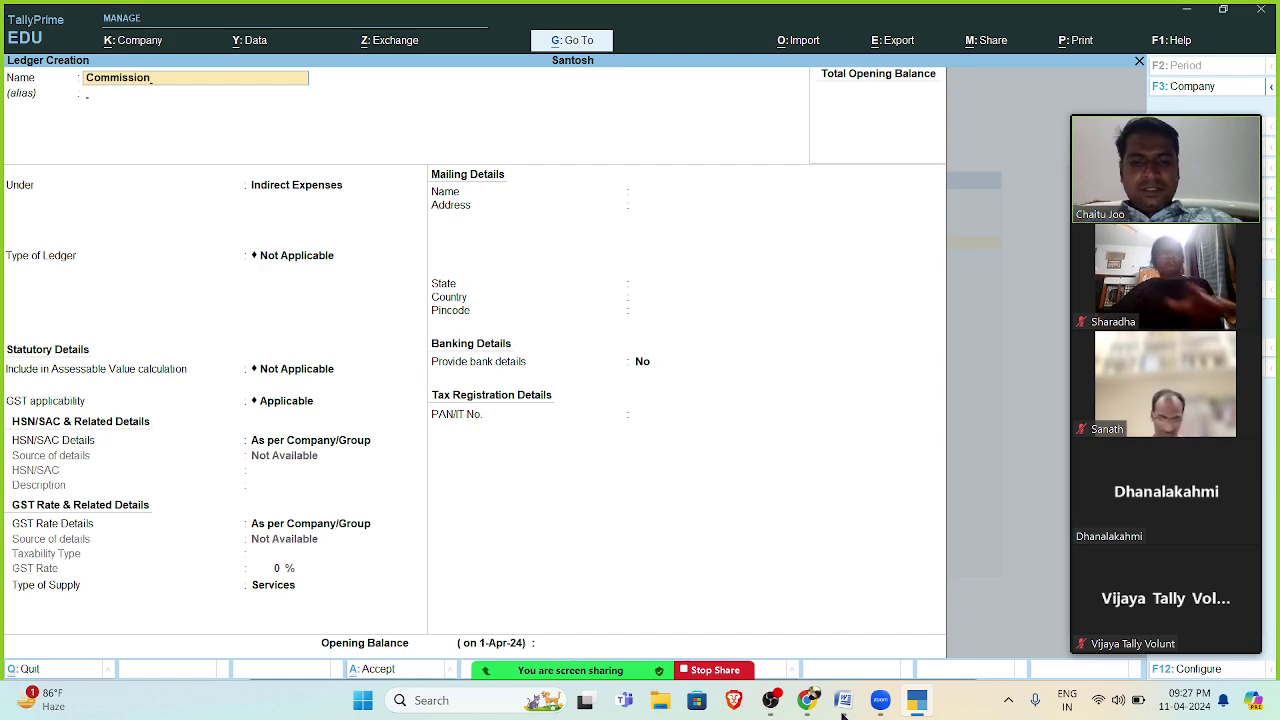
pyautogui.press('Return')
pyautogui.press('Down')
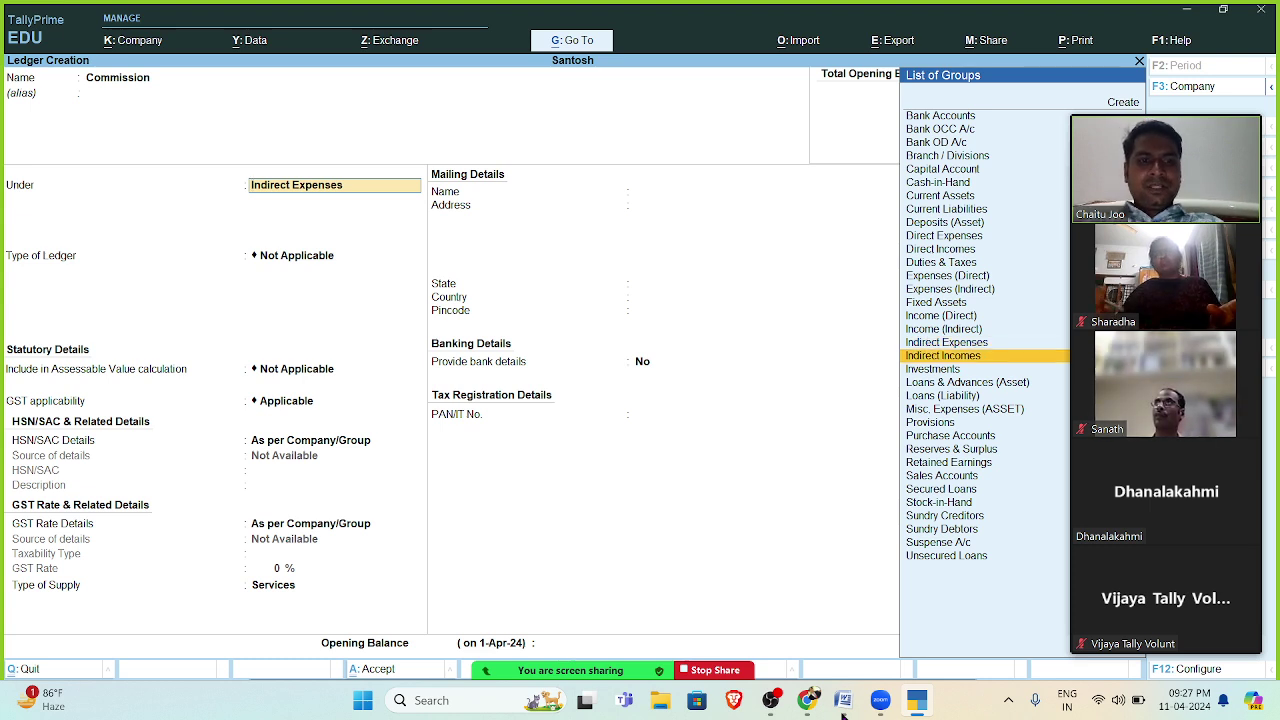
pyautogui.press('Return')
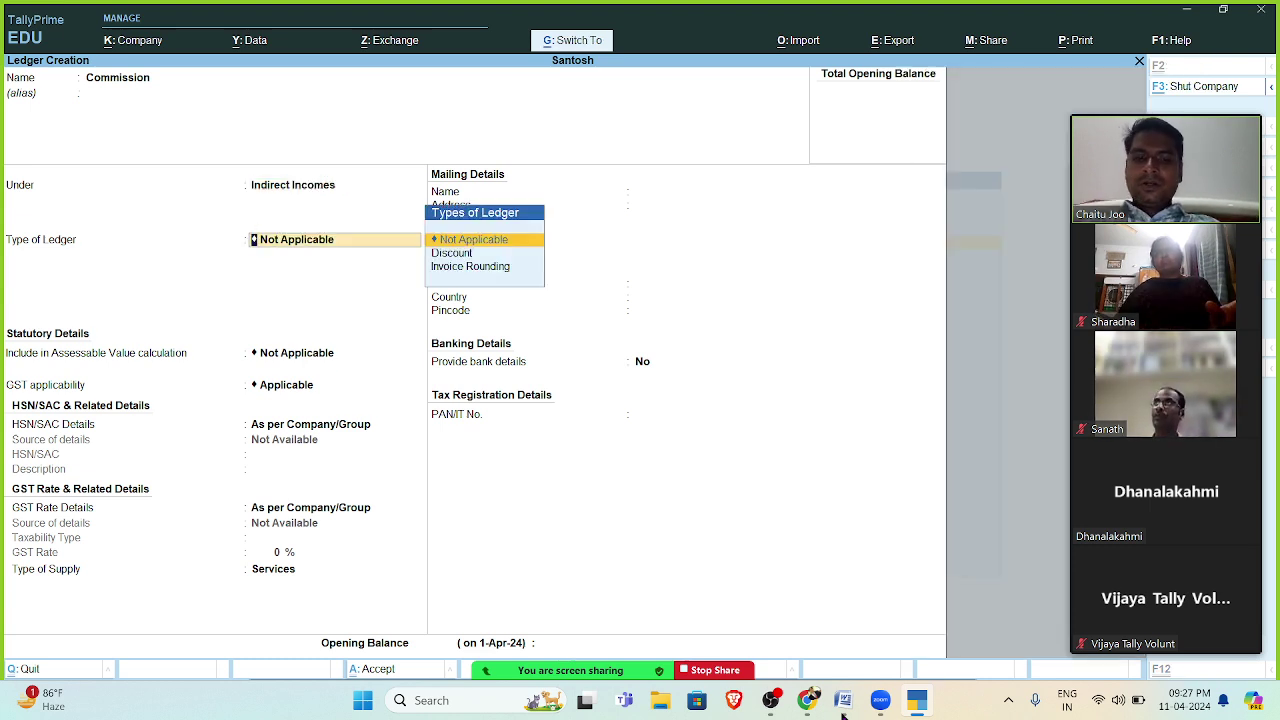
pyautogui.hotkey('ctrl', 'a')
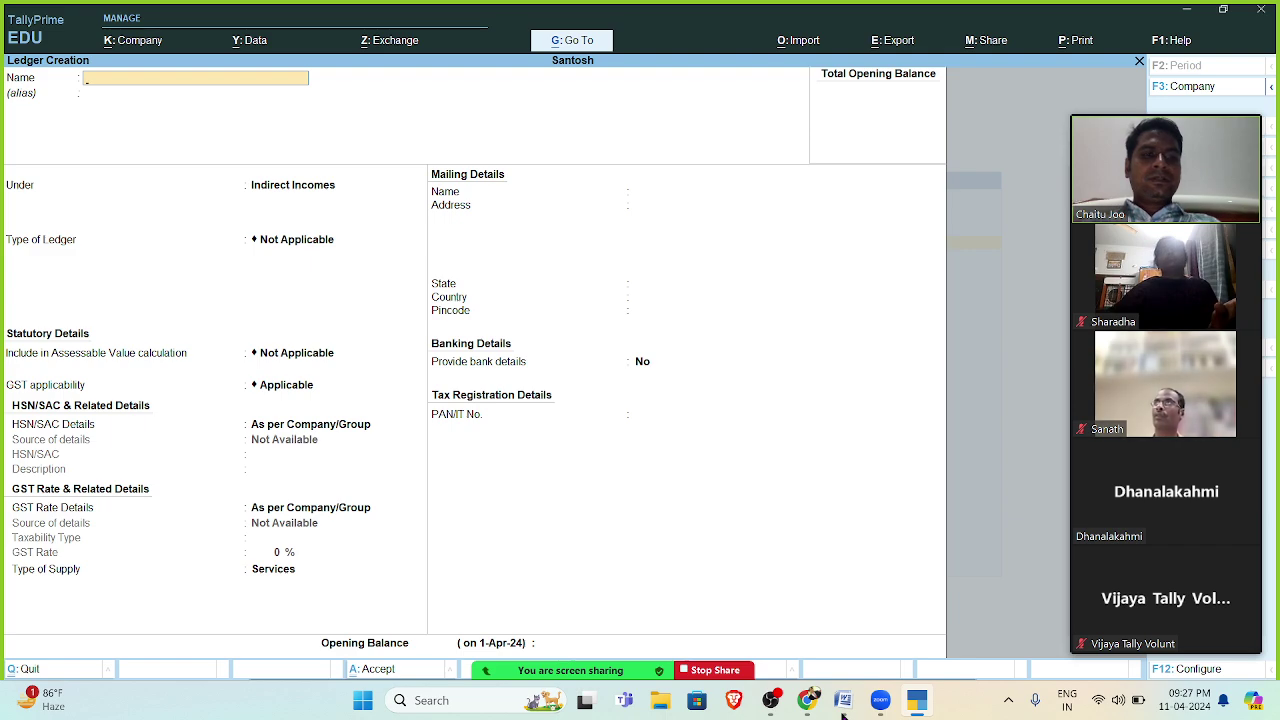
# - Switch to the Word problem sheet and check whether any Problem 1 transactions still need a ledger
pyautogui.click(843, 712)
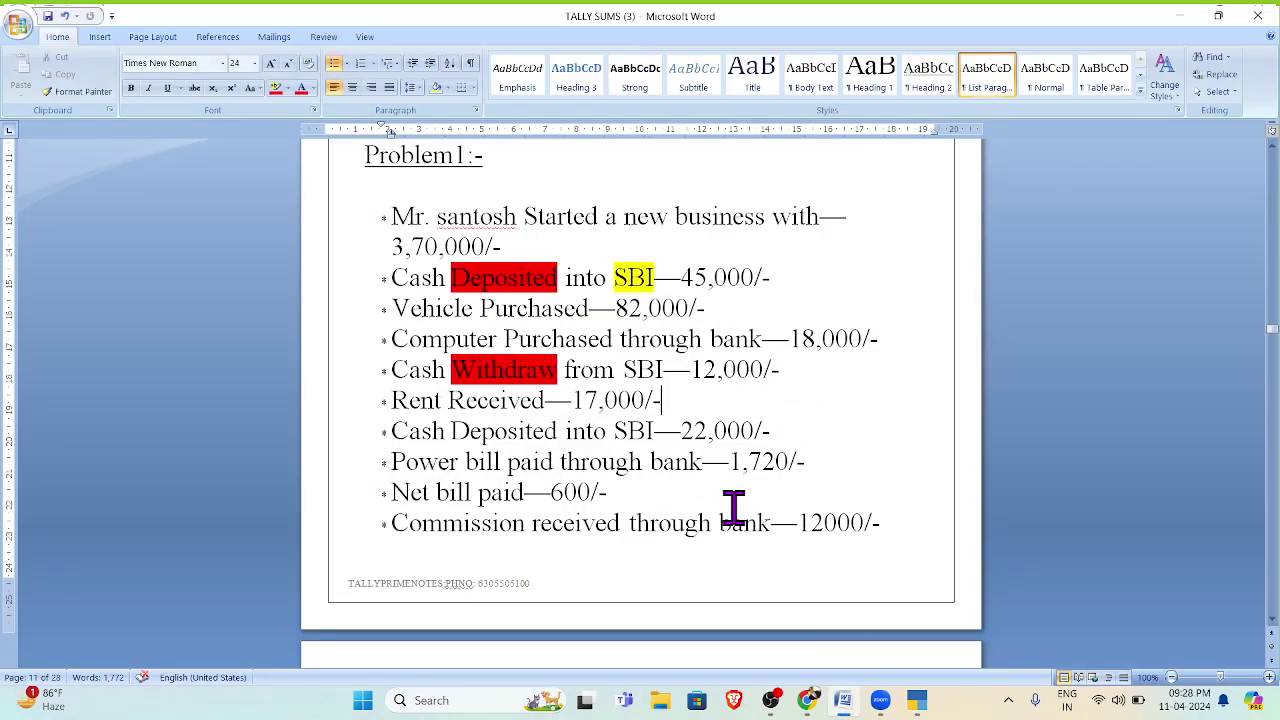
pyautogui.scroll(-8, 736, 506)
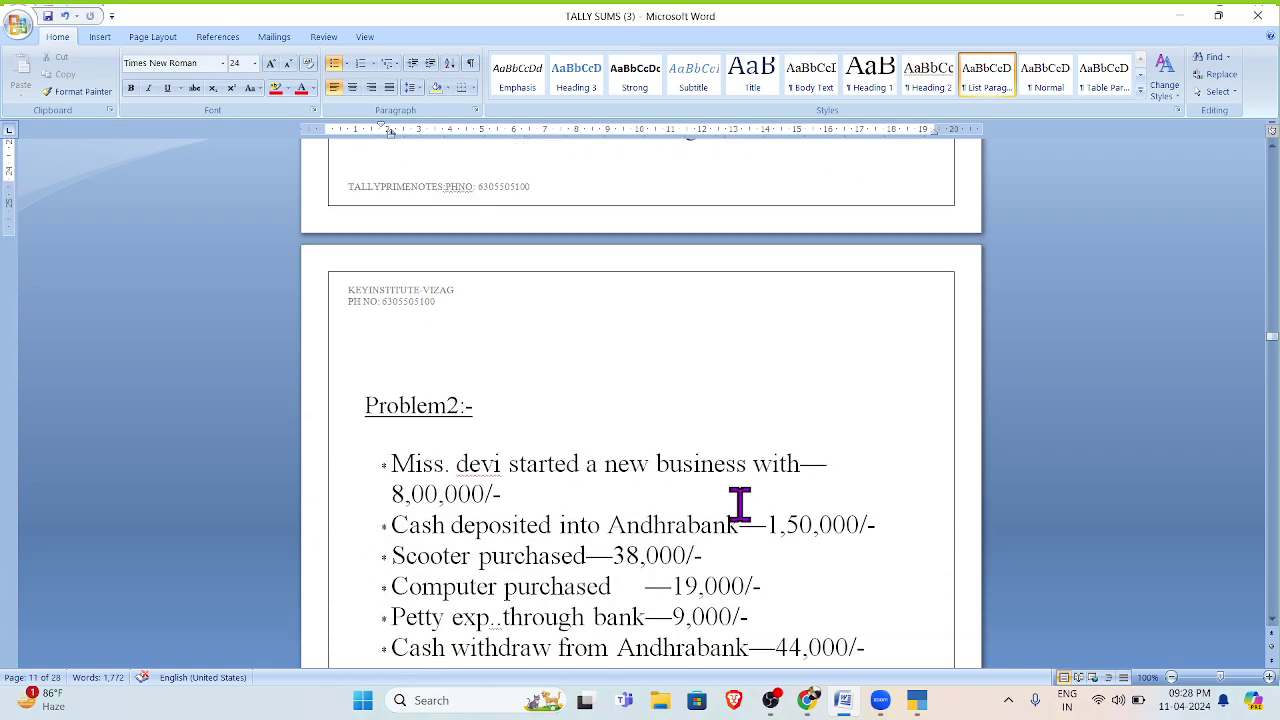
pyautogui.scroll(8, 739, 505)
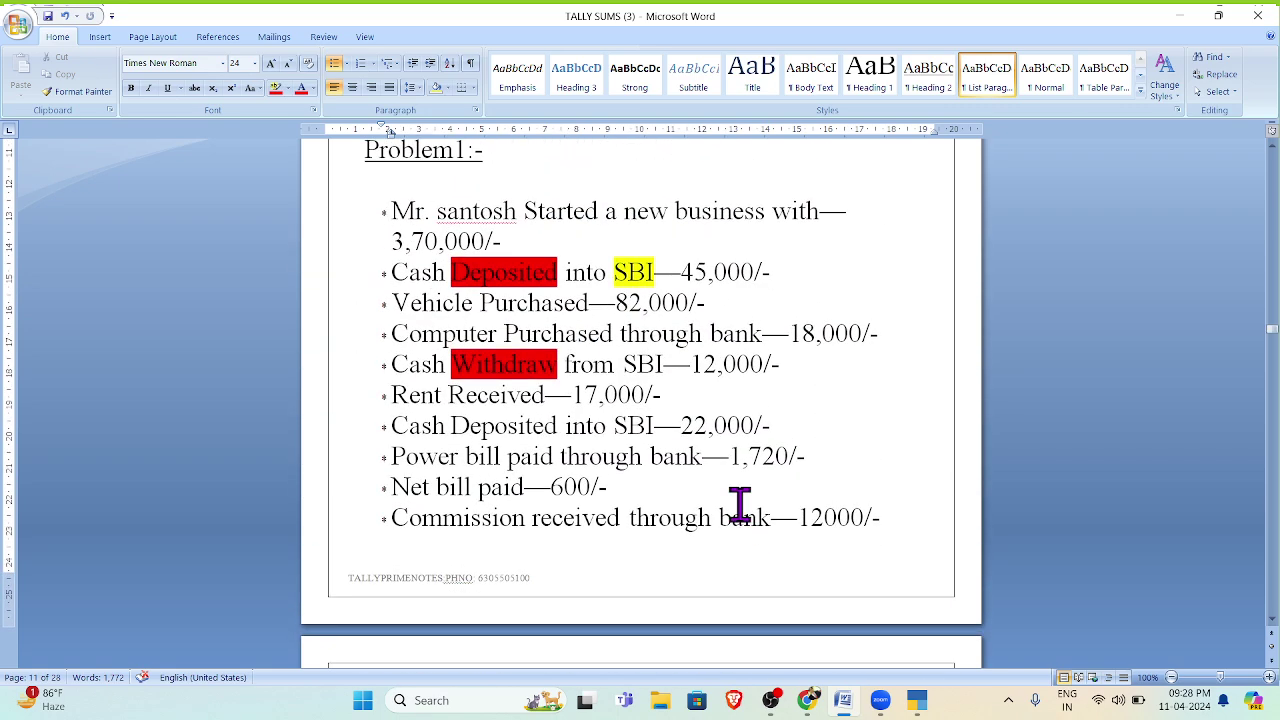
# - Return to TallyPrime, leave ledger creation and open a new Receipt voucher
pyautogui.click(843, 705)
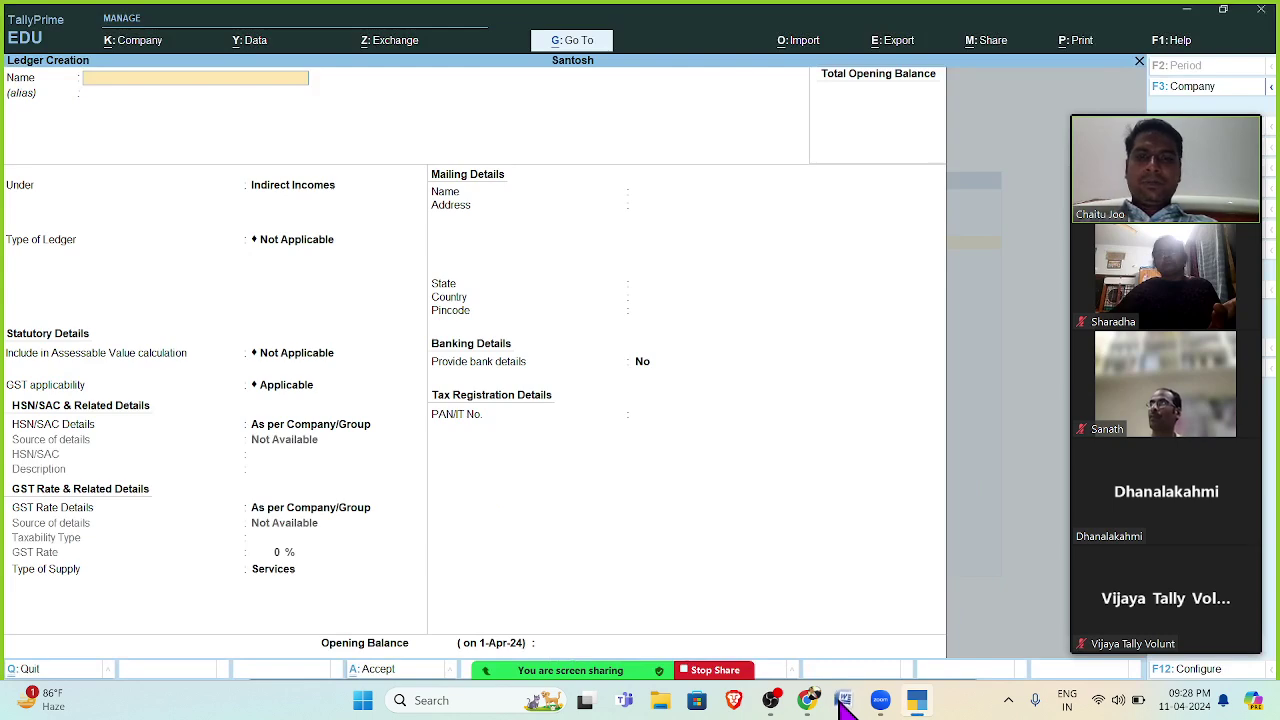
pyautogui.press('Escape')
pyautogui.press('Escape')
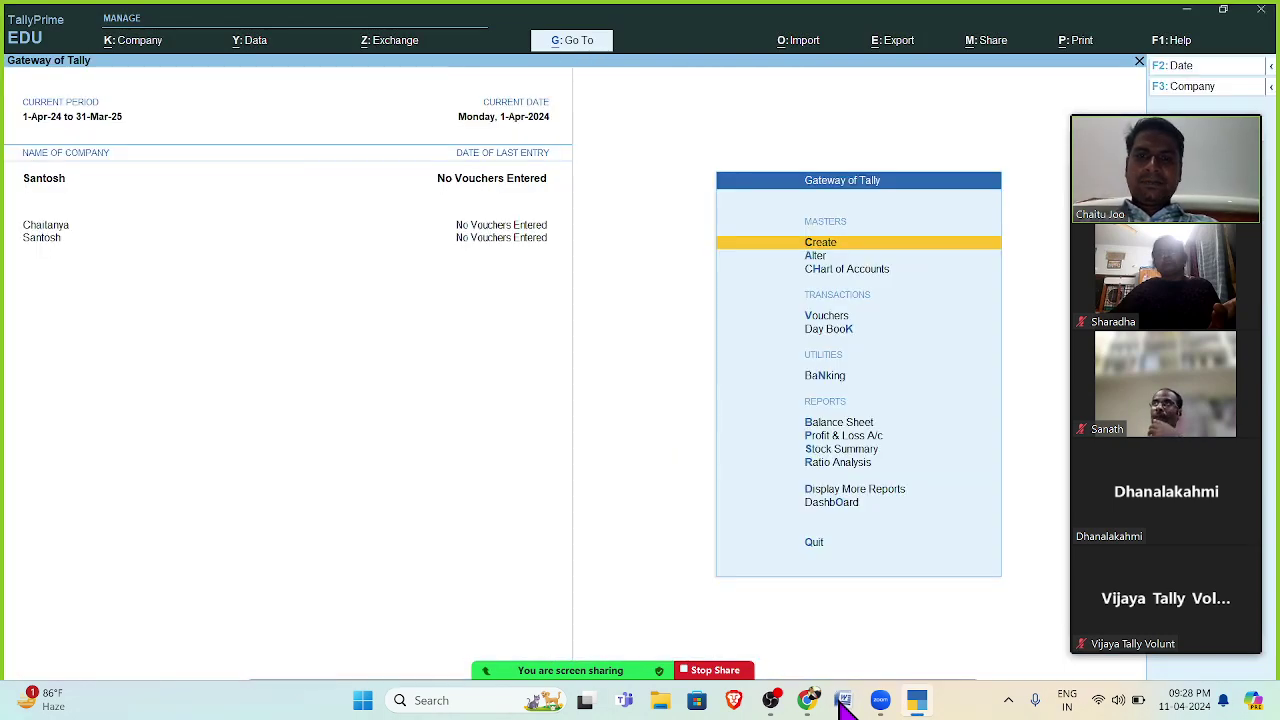
pyautogui.press('Down')
pyautogui.press('Down')
pyautogui.press('Down')
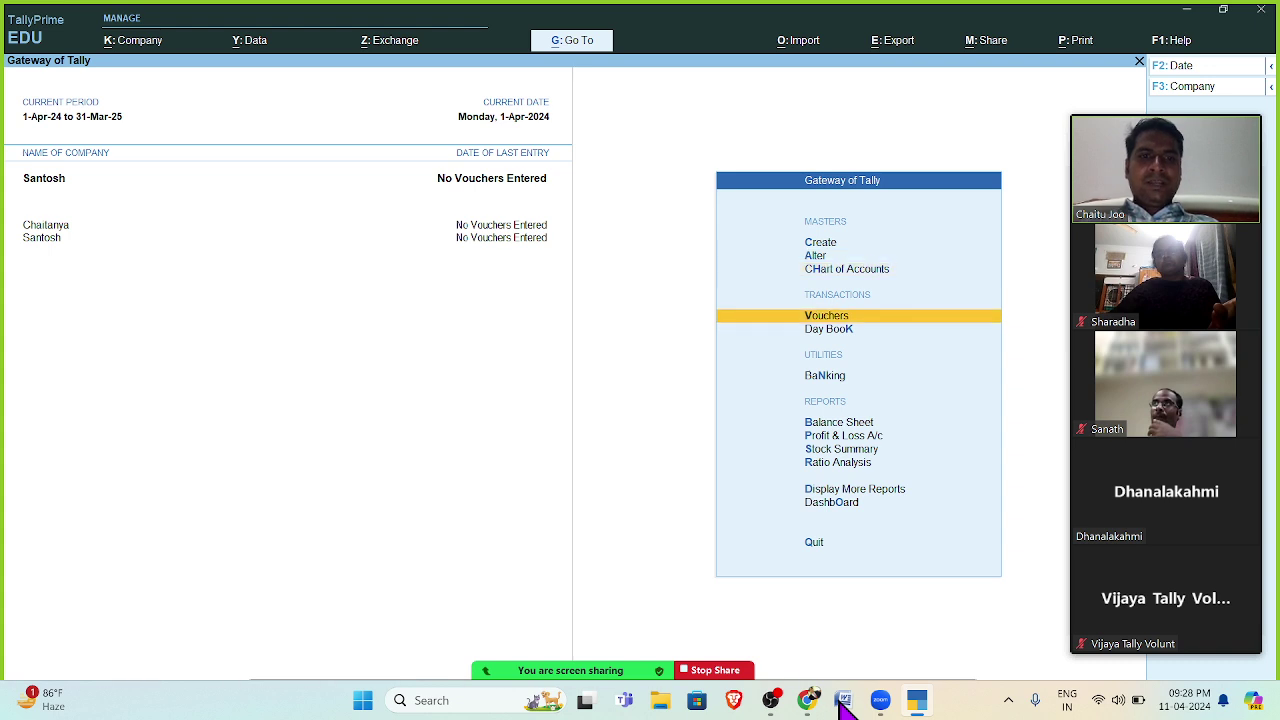
pyautogui.press('Return')
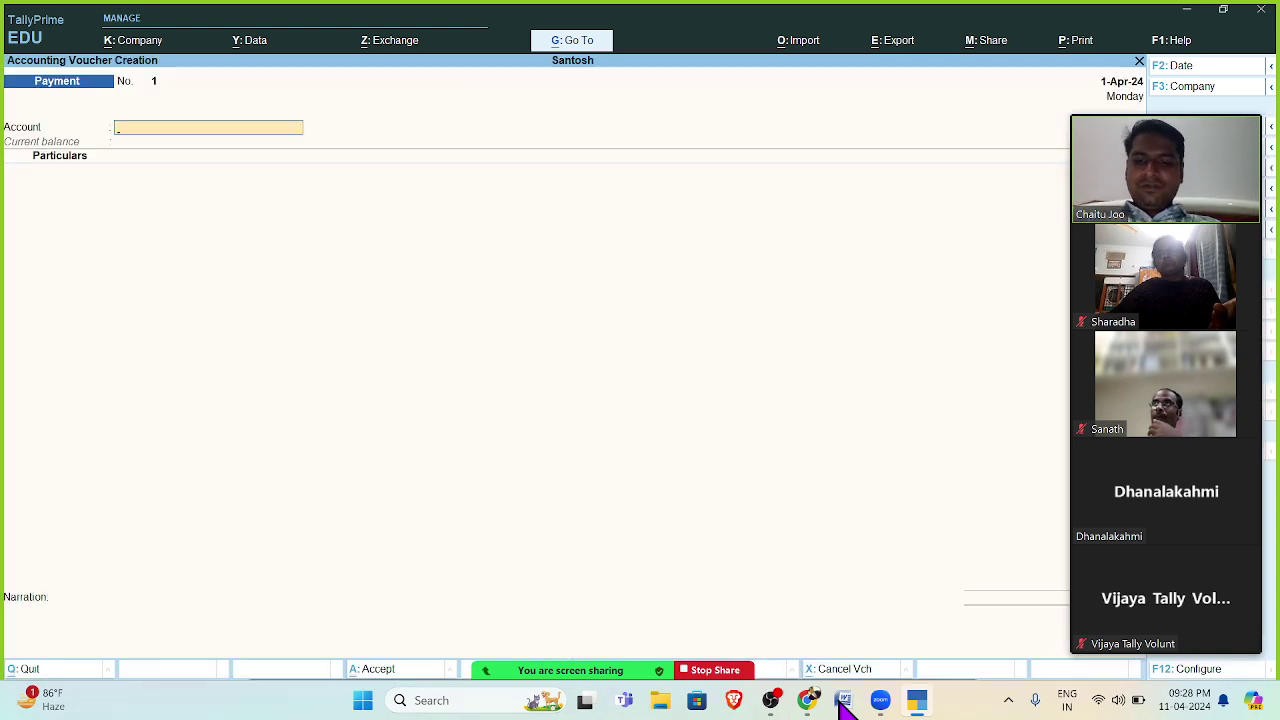
pyautogui.press('F6')
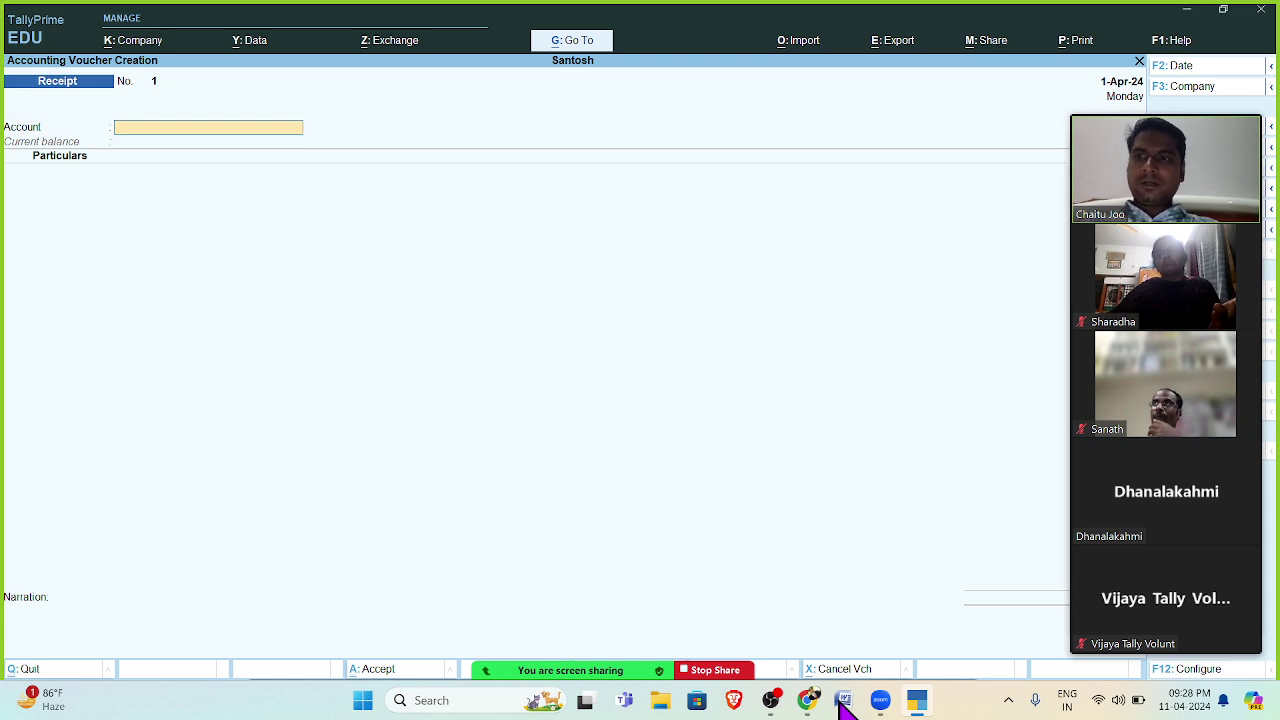
# - Set the receipt voucher's account to Cash and choose the business owner's ledger as its particulars
pyautogui.write('C')
pyautogui.press('Return')
pyautogui.write('Sa')
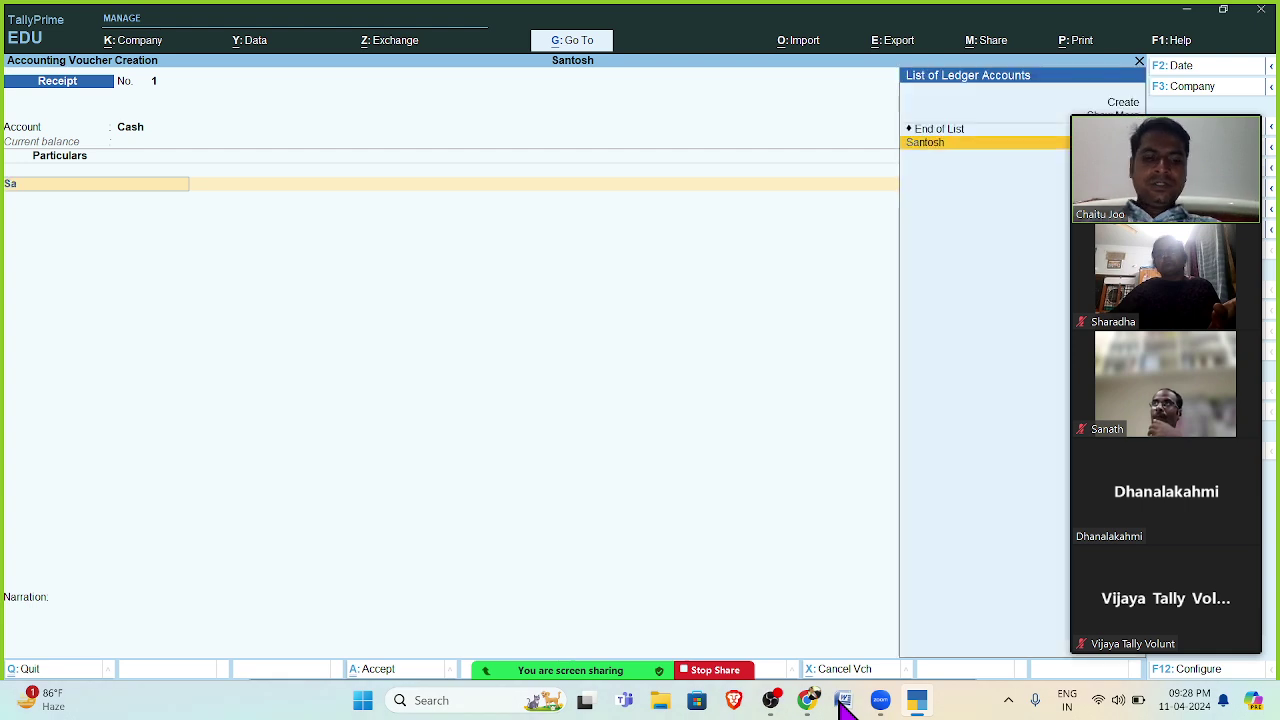
pyautogui.press('Return')
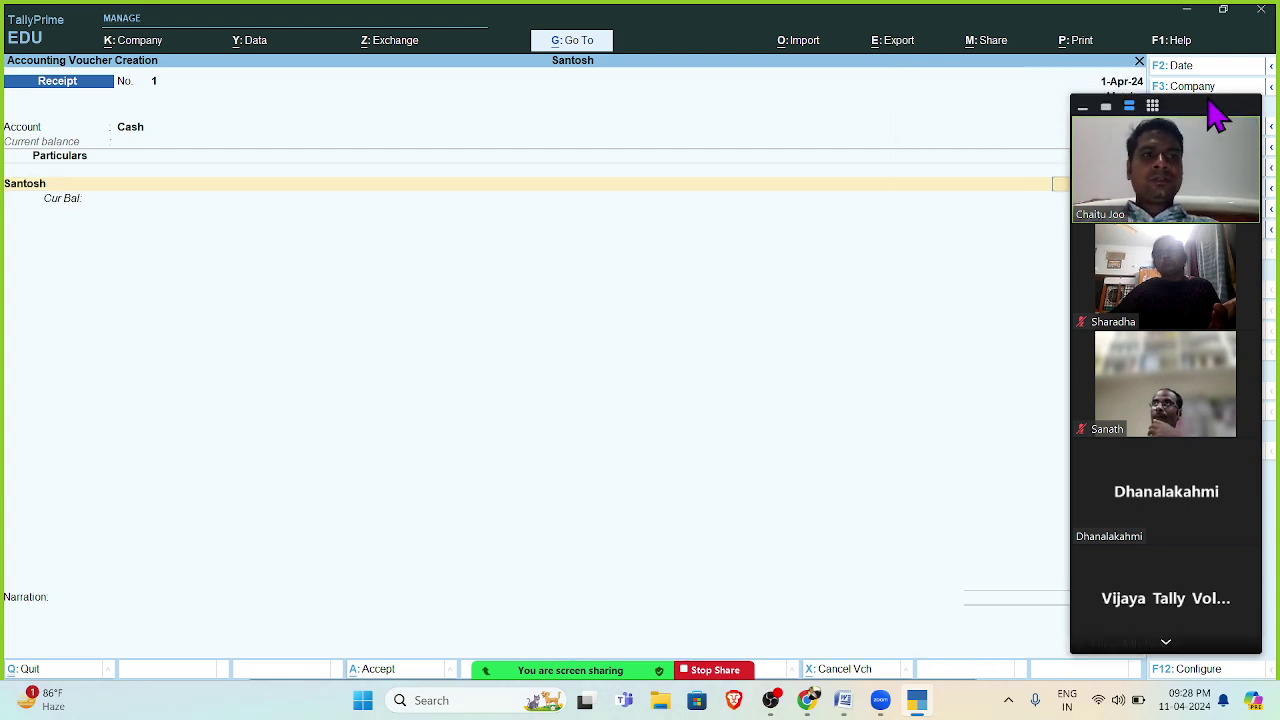
# - Move the meeting video strip off the amount column, check the starting capital in Word, enter 370000 as the receipt amount, and save the voucher
pyautogui.moveTo(1217, 114); pyautogui.dragTo(829, 257)
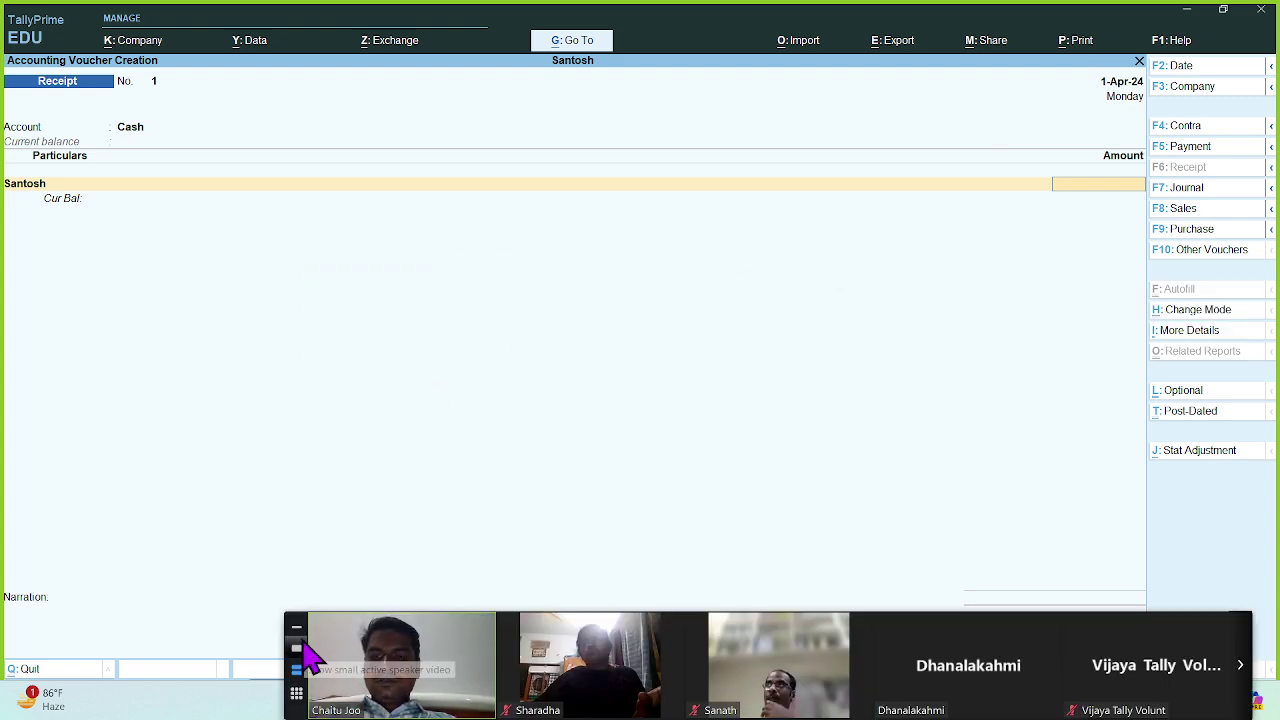
pyautogui.moveTo(297, 625); pyautogui.dragTo(151, 506)
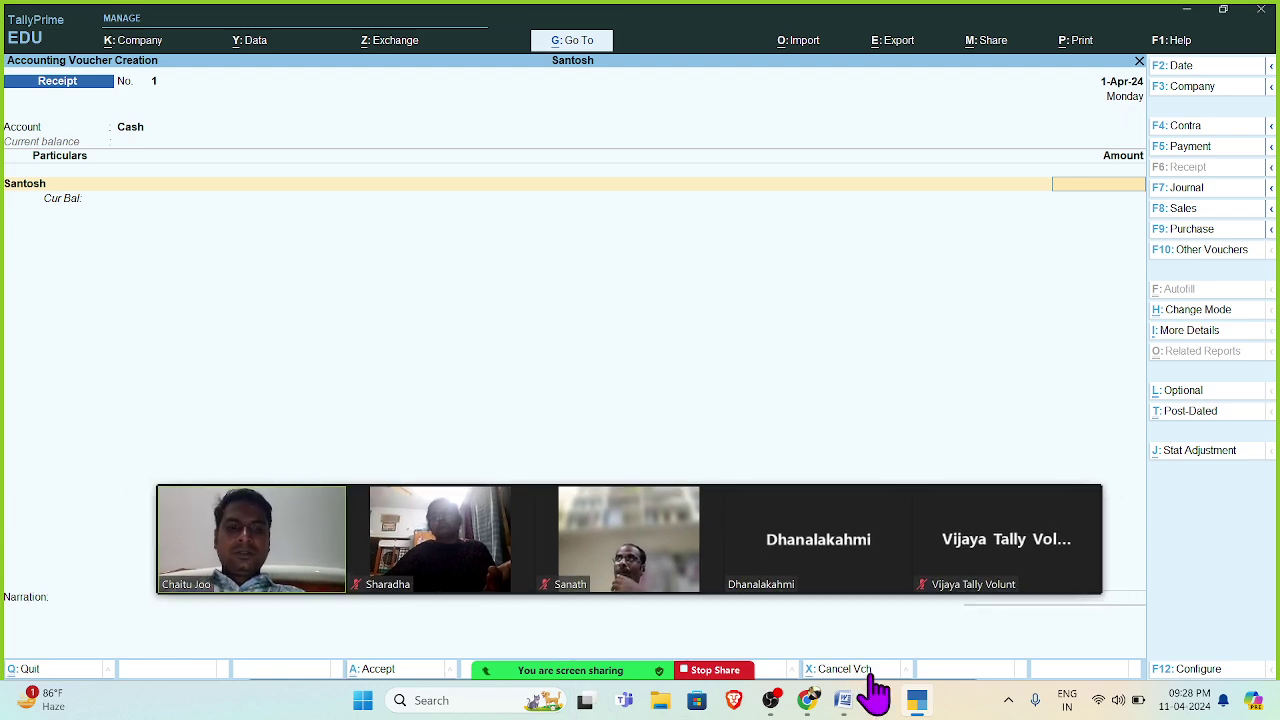
pyautogui.click(845, 701)
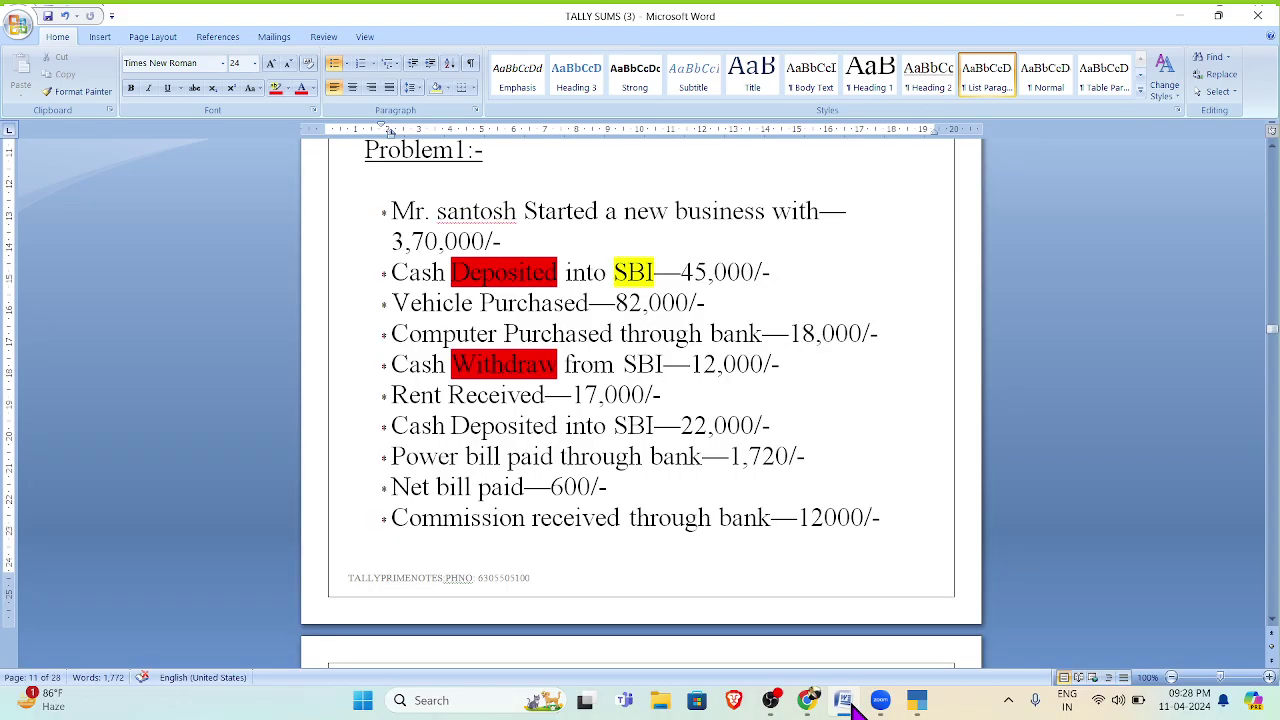
pyautogui.click(845, 701)
pyautogui.write('3,70,')
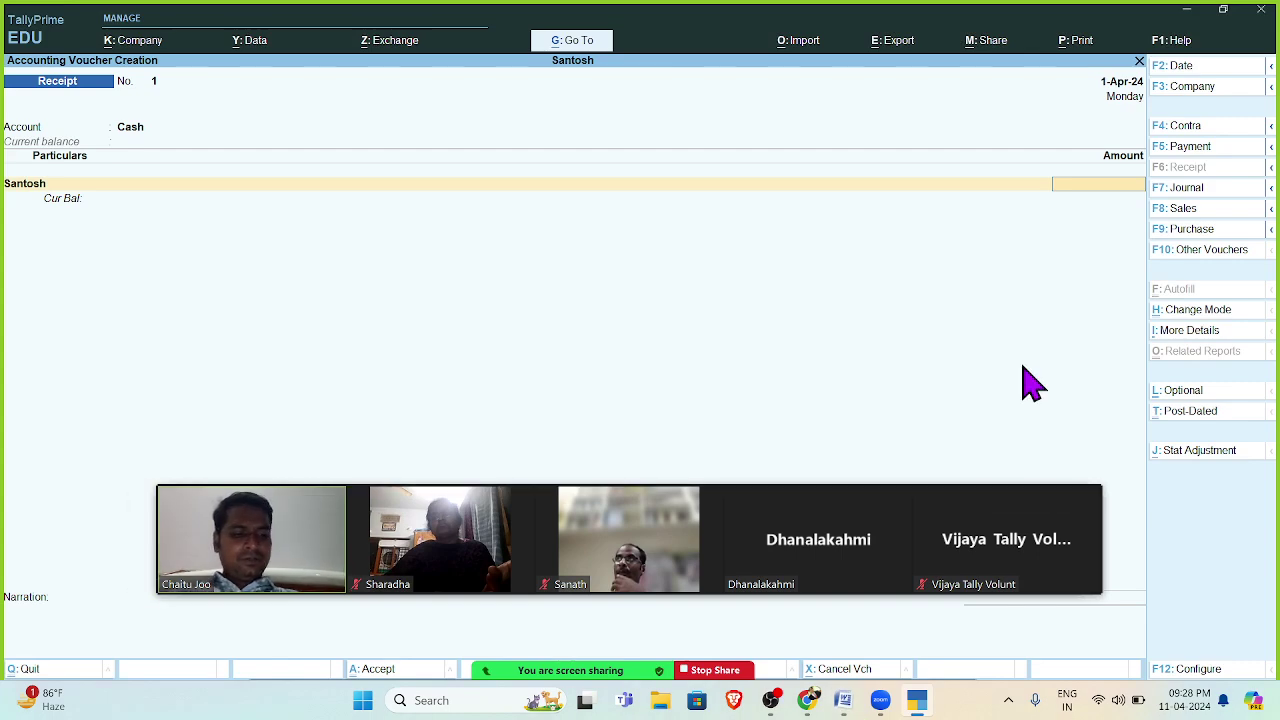
pyautogui.write('0000')
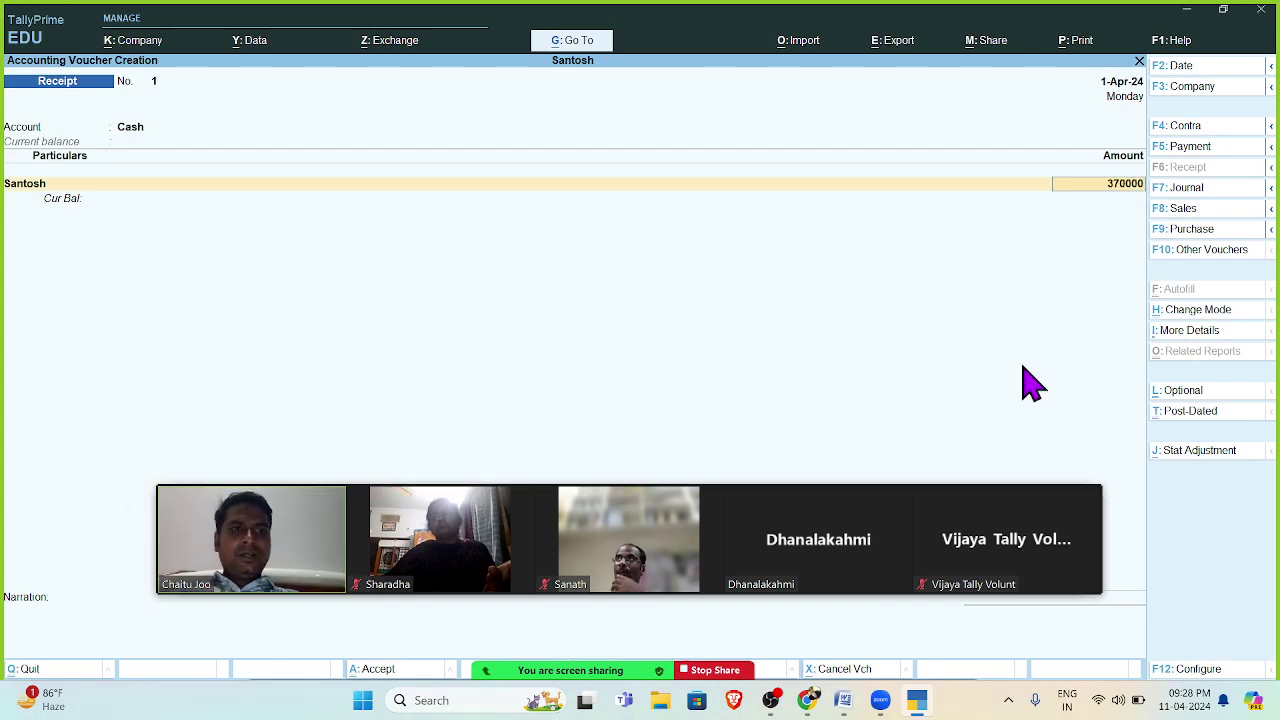
pyautogui.press('Return')
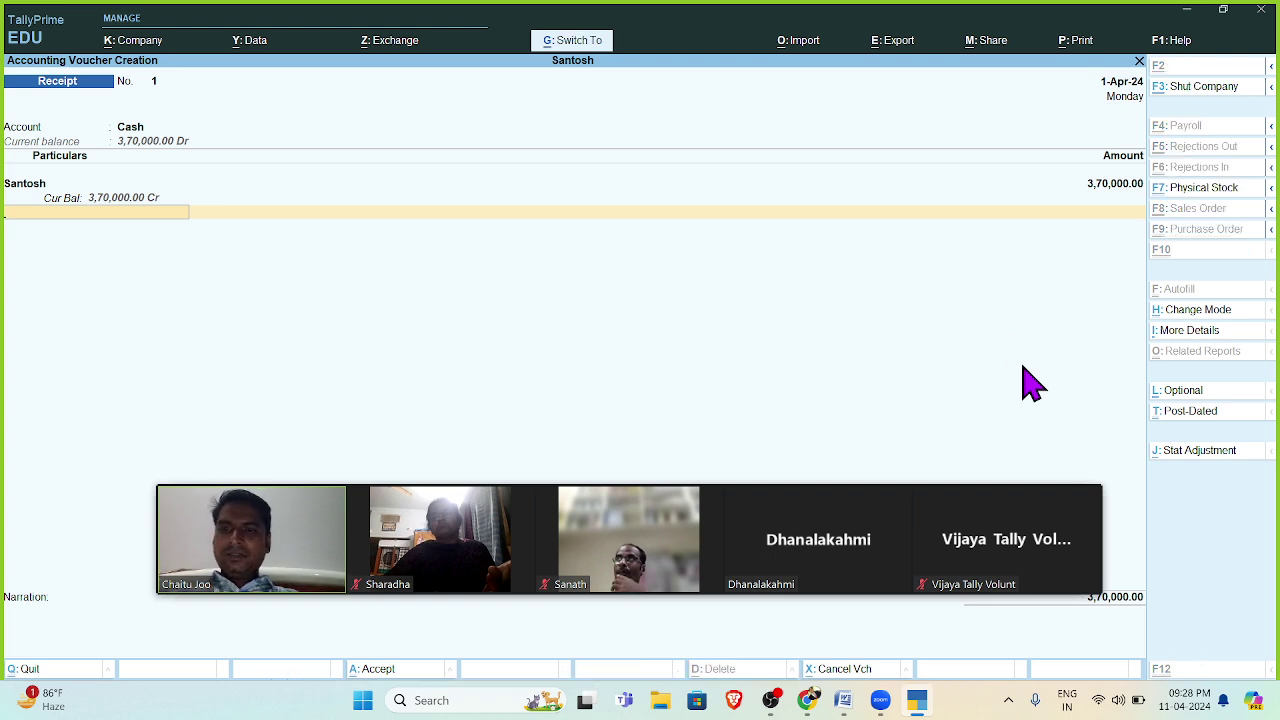
pyautogui.hotkey('ctrl', 'a')
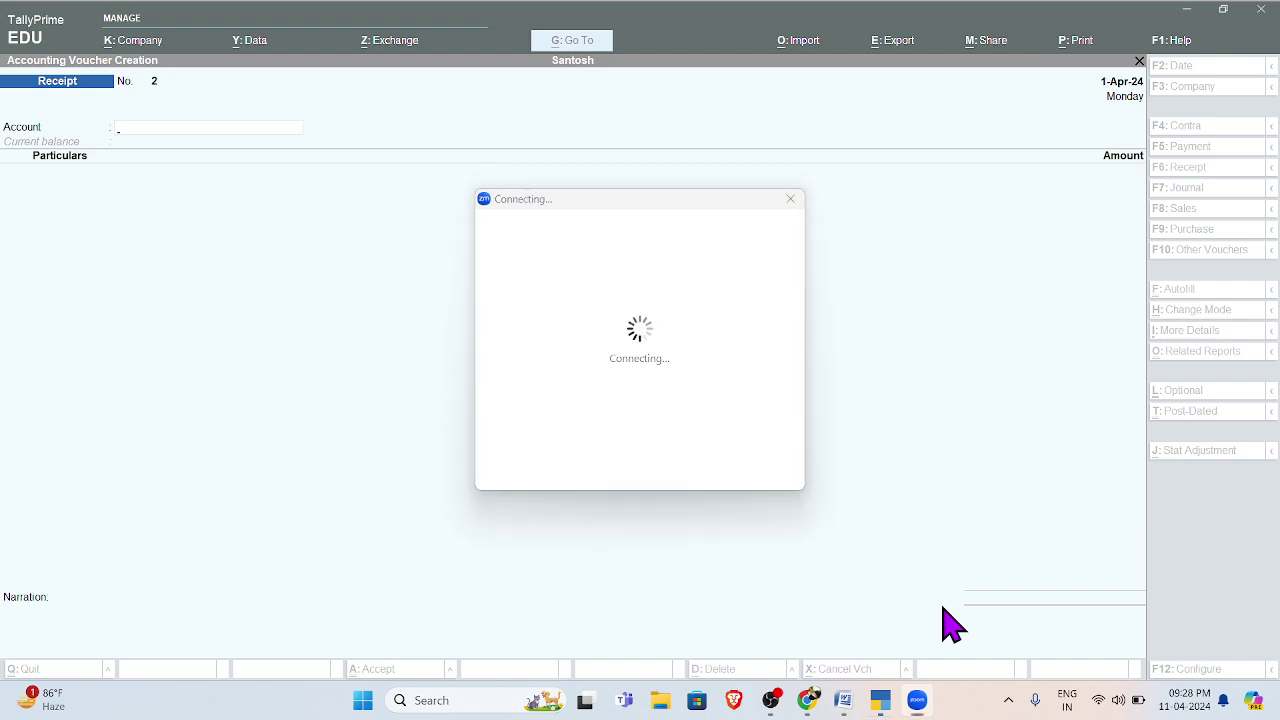
pyautogui.click(952, 625)
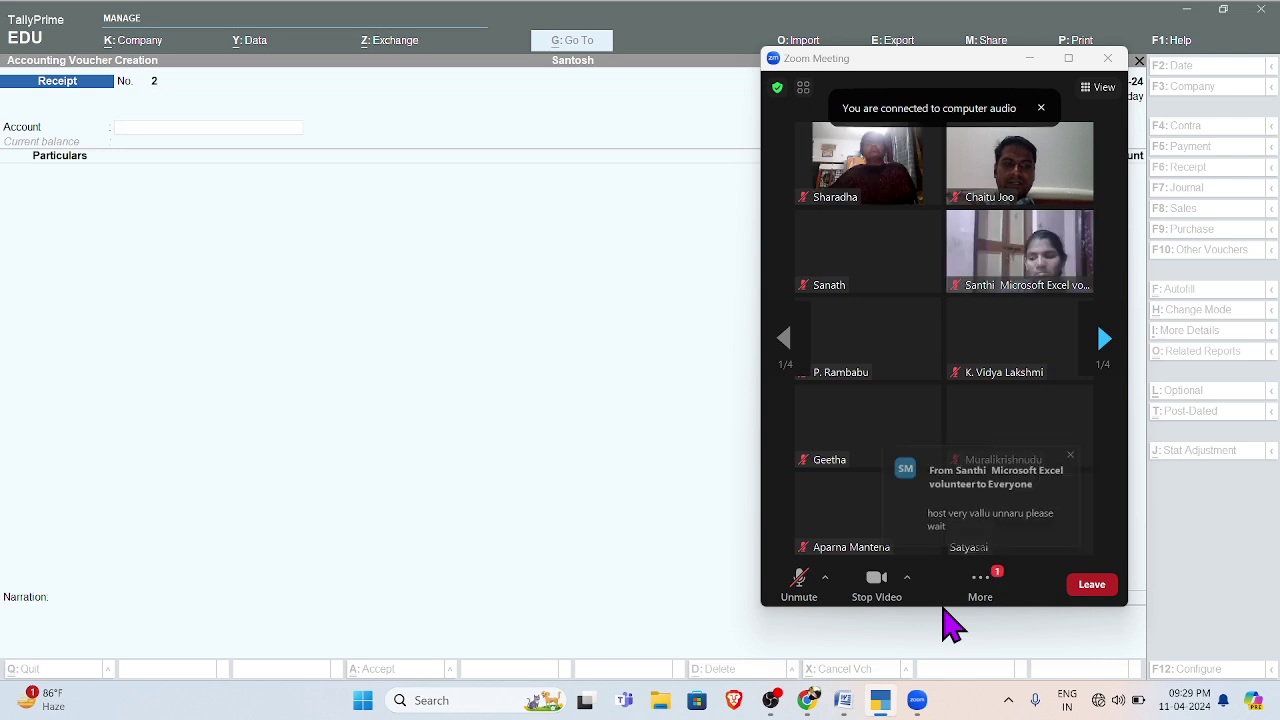
pyautogui.click(1079, 452)
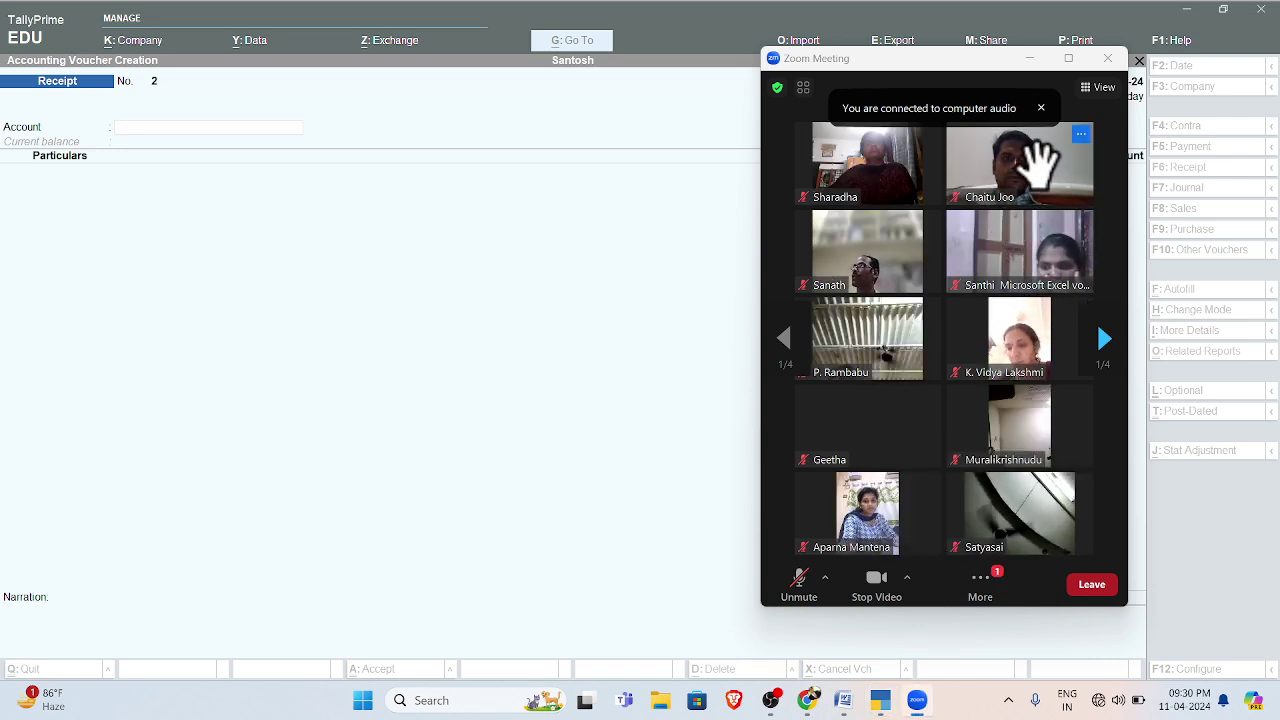
pyautogui.click(1083, 135)
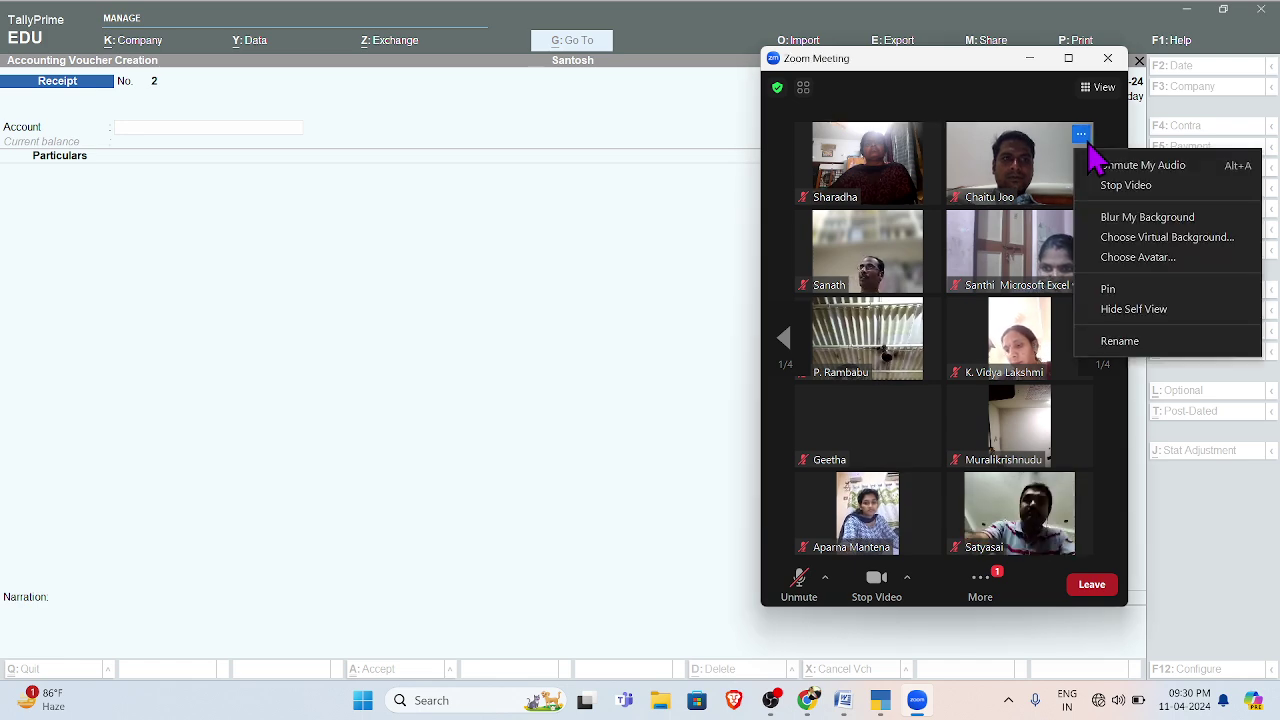
pyautogui.click(1013, 152)
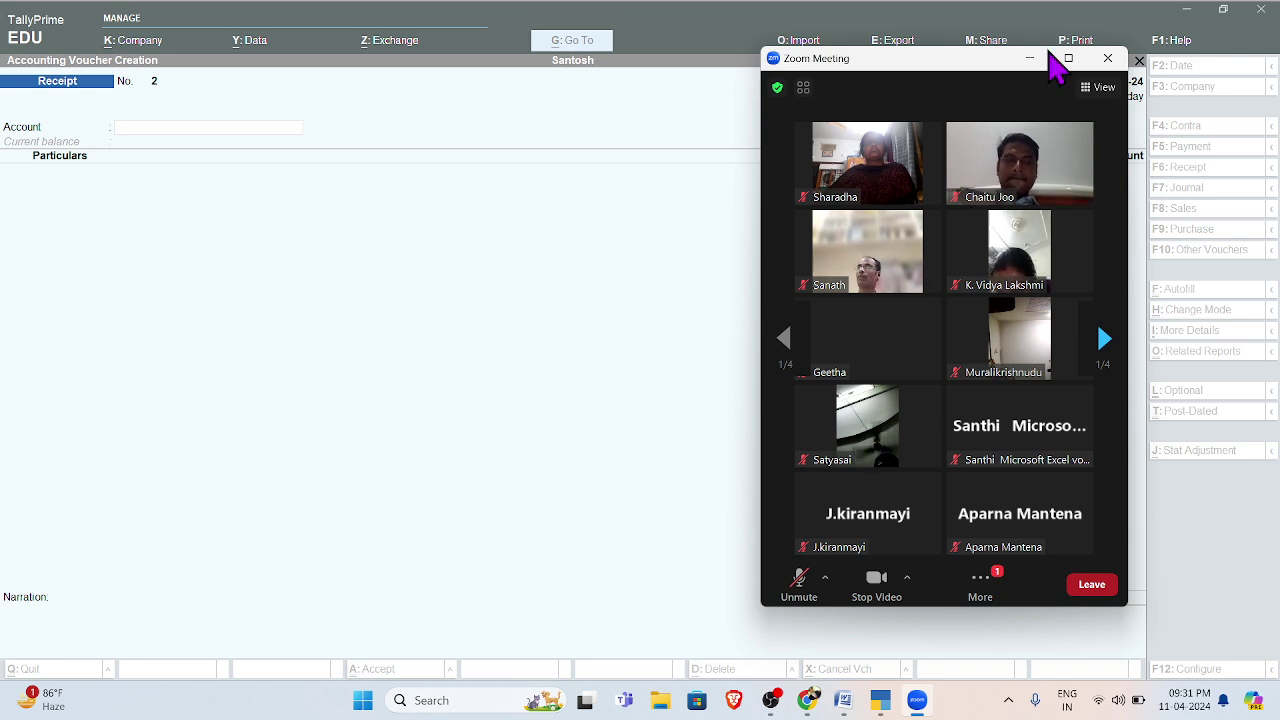
# - Unmute the microphone in the Zoom meeting, dismissing the host restriction message
pyautogui.click(1082, 135)
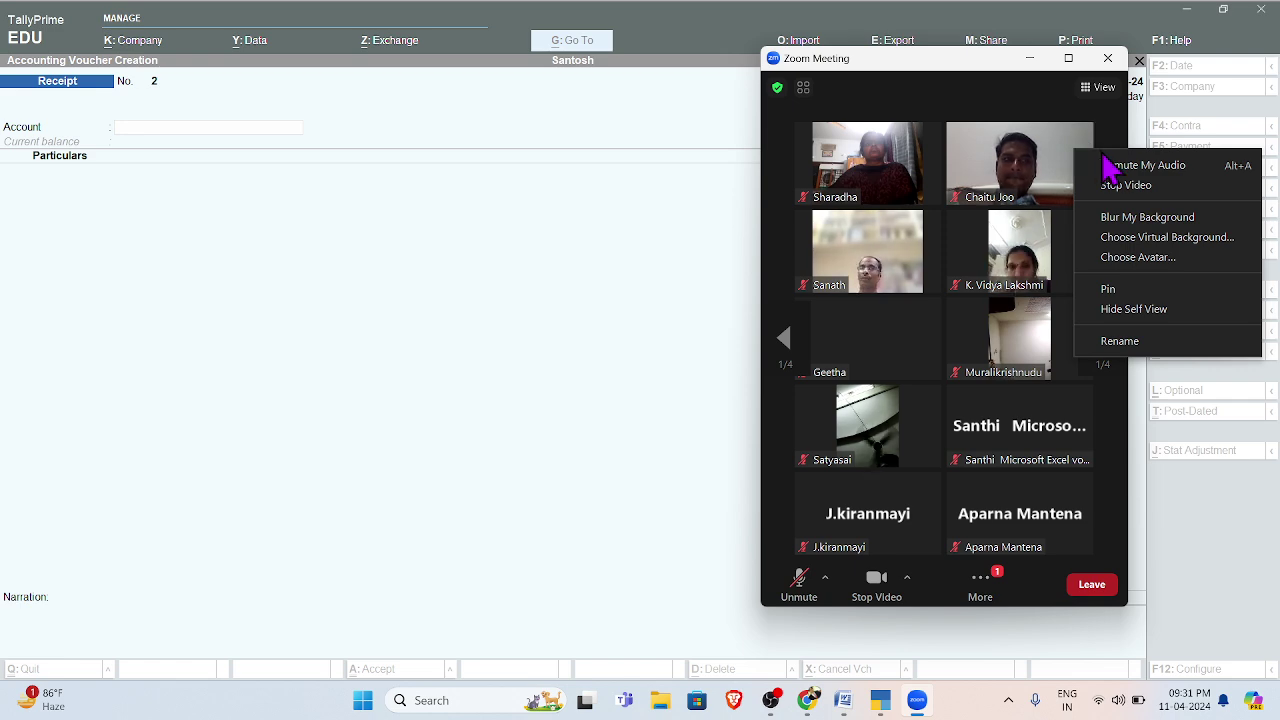
pyautogui.click(1118, 166)
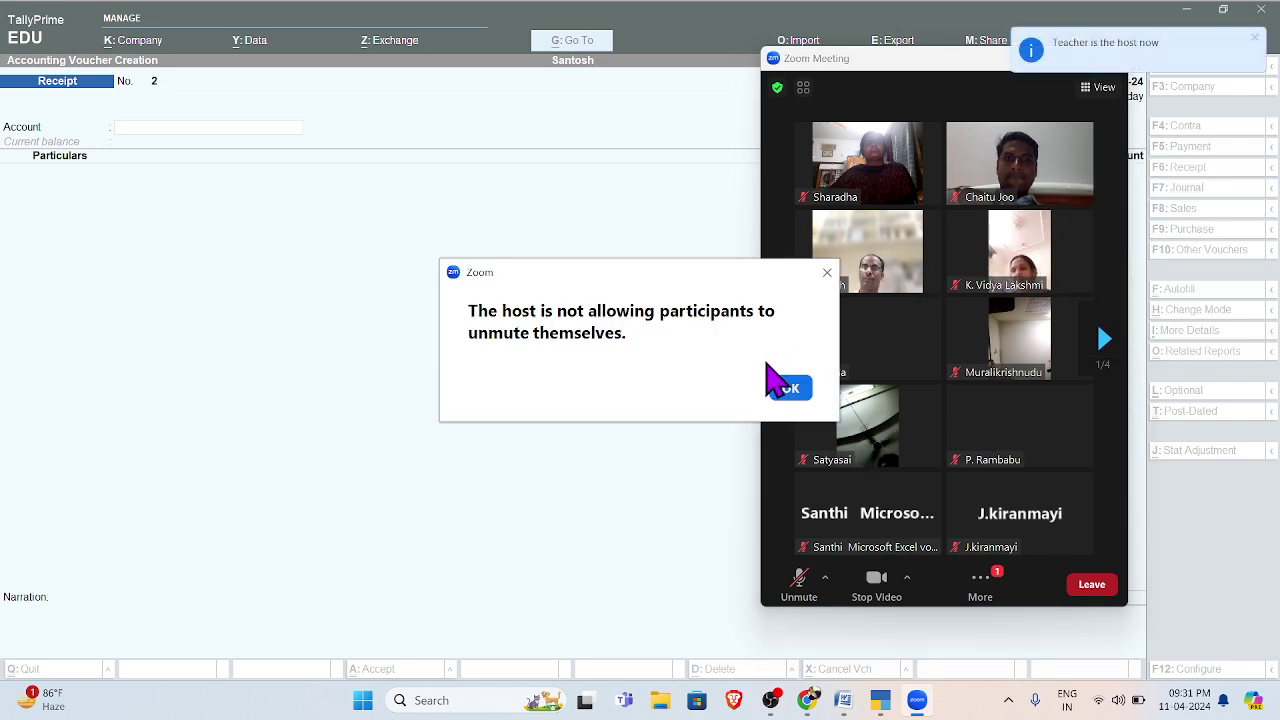
pyautogui.click(827, 272)
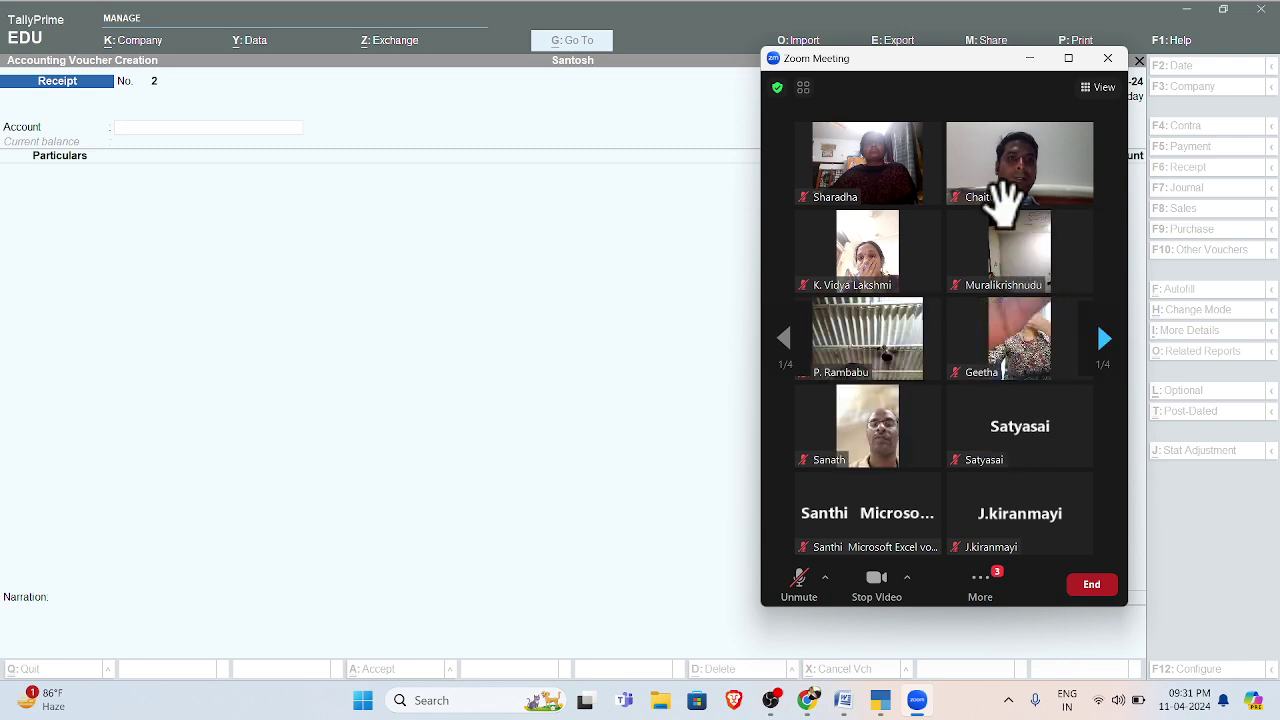
pyautogui.hotkey('alt', 'a')
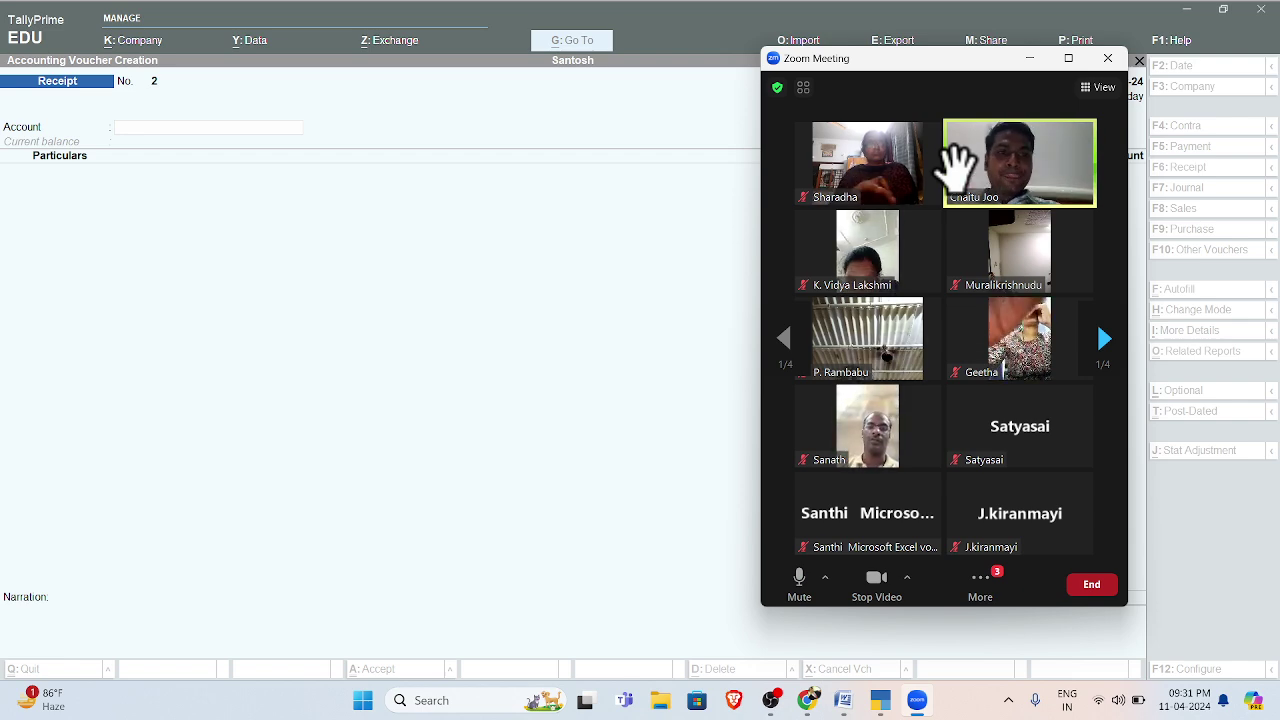
# - Maximize the Zoom meeting and share the entire screen with the participants
pyautogui.click(1068, 58)
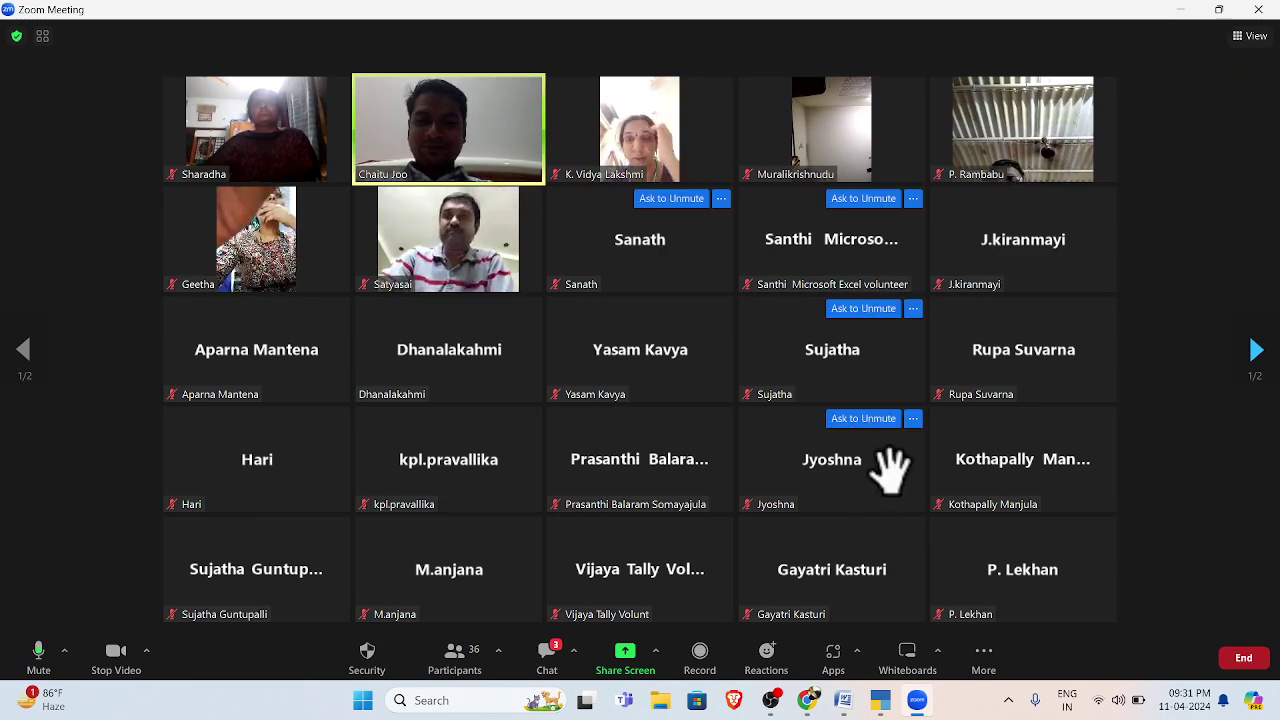
pyautogui.click(628, 664)
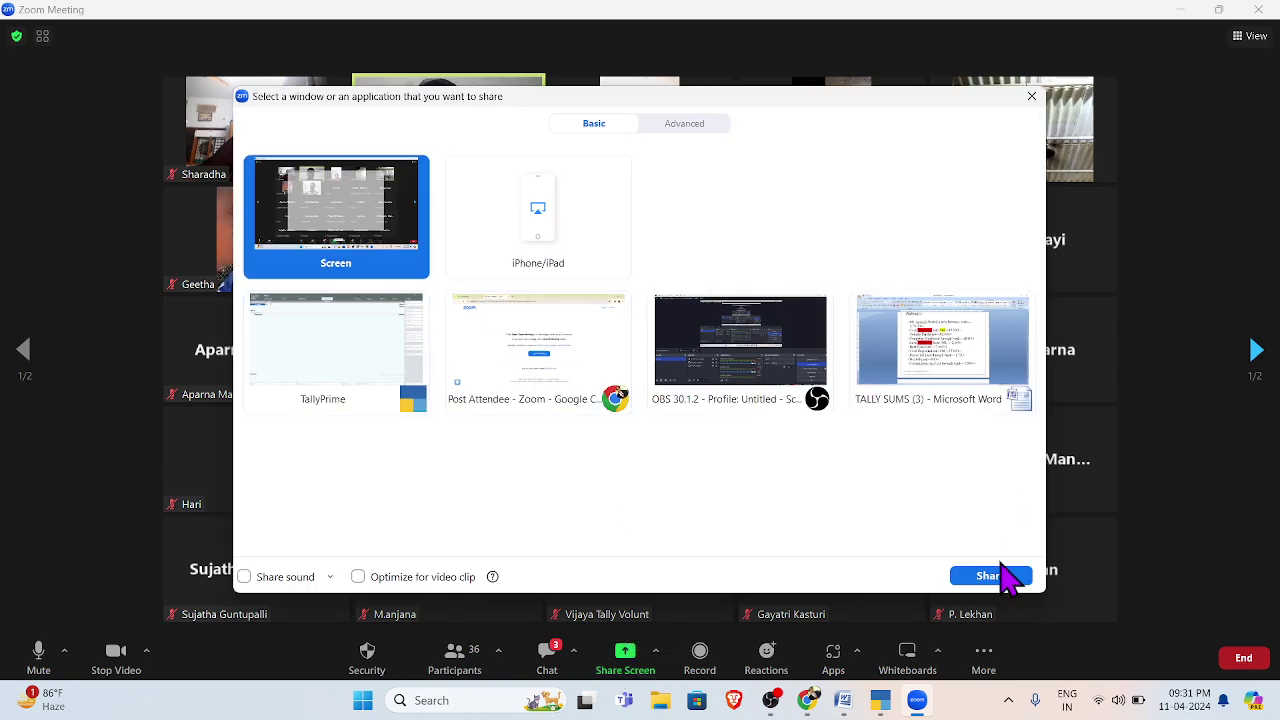
pyautogui.click(990, 578)
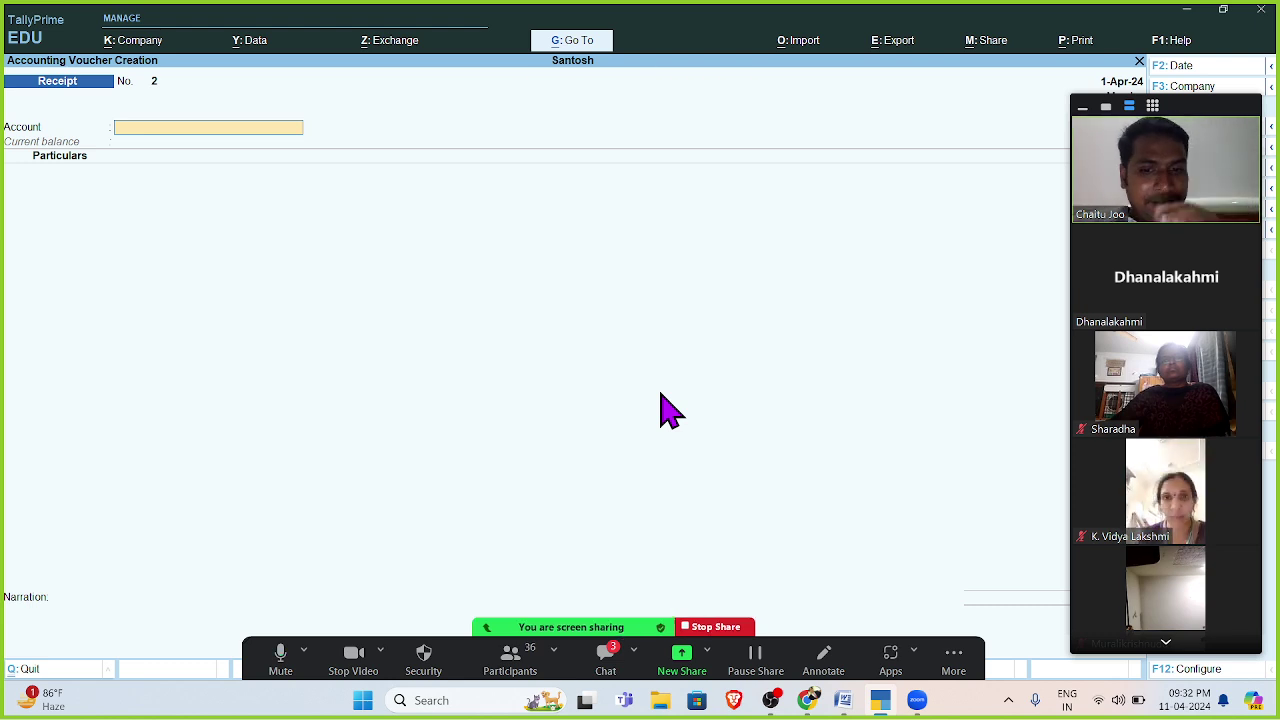
# - Check the cash deposit transaction in the Word document and switch the TallyPrime voucher type to Contra
pyautogui.click(845, 702)
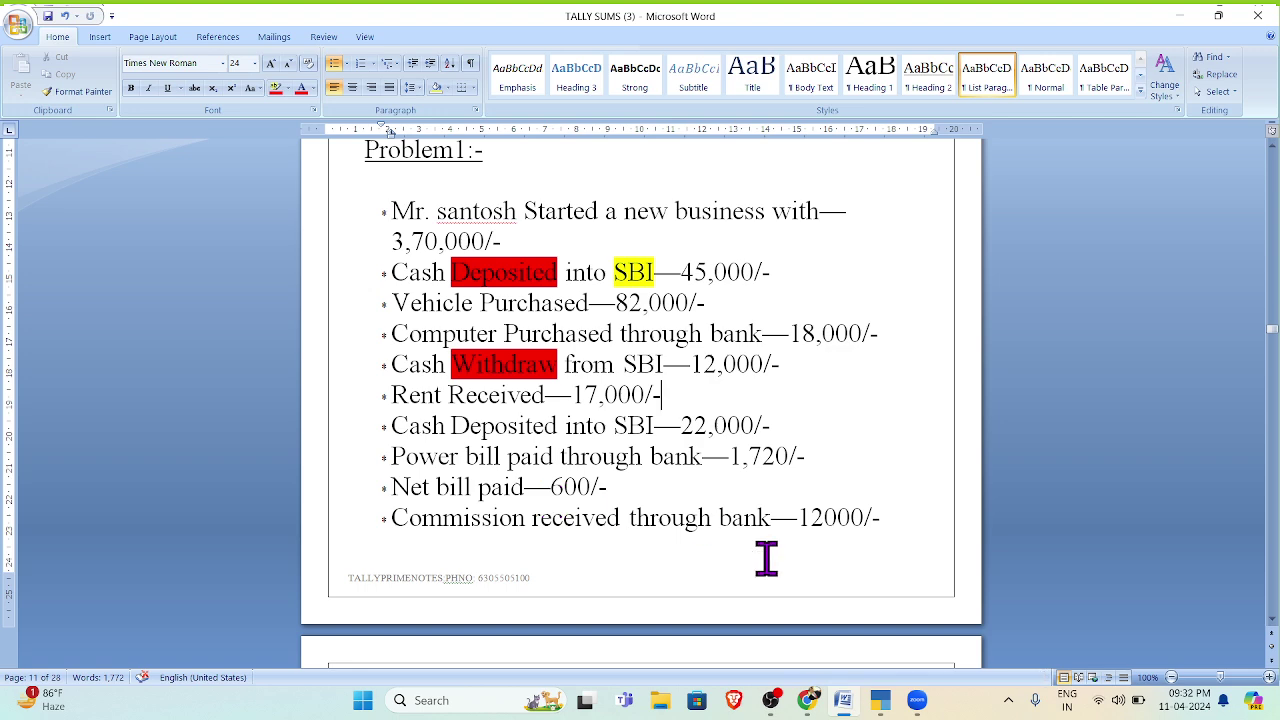
pyautogui.click(844, 703)
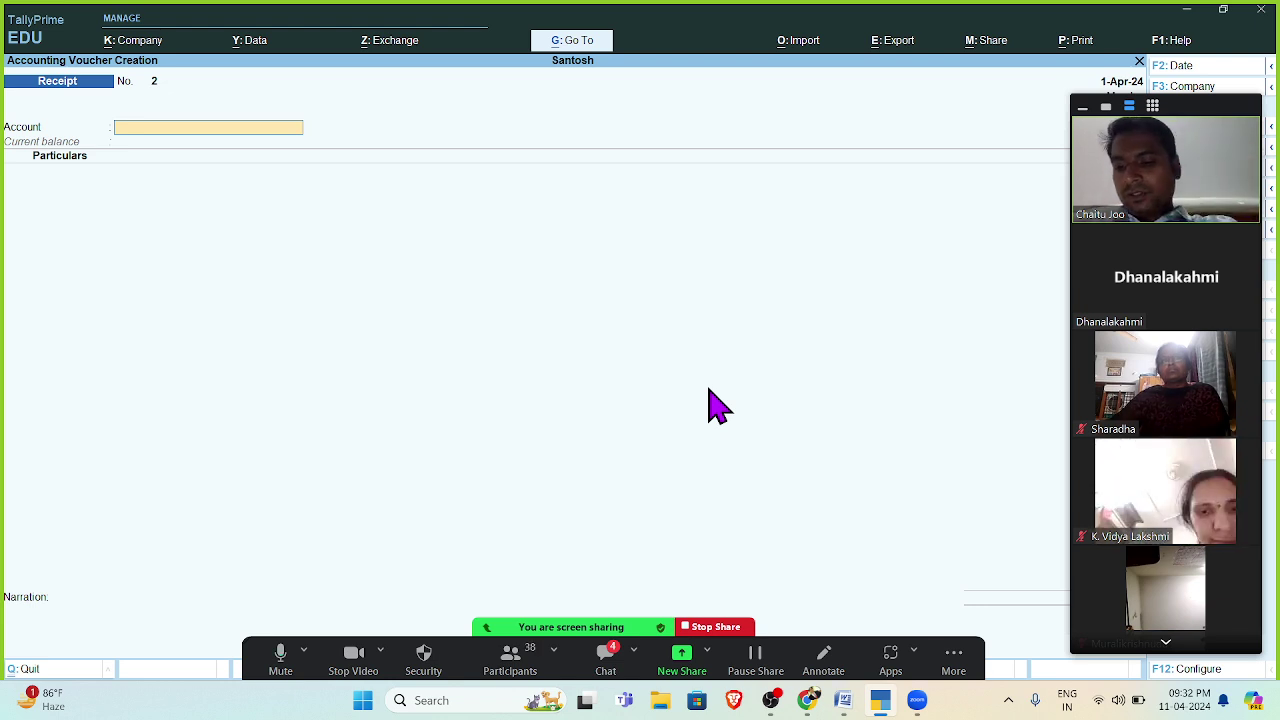
pyautogui.press('F4')
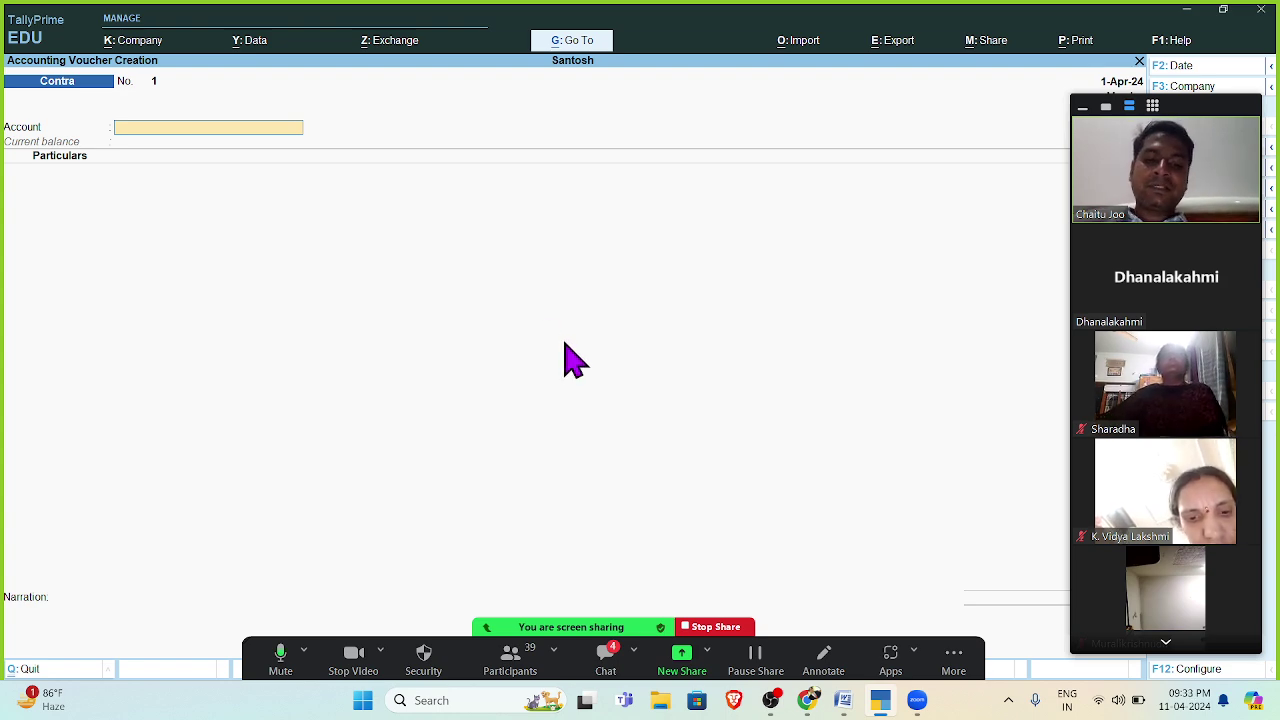
# - Read the latest messages in the Zoom meeting chat, close the chat and return to the contra voucher
pyautogui.click(605, 660)
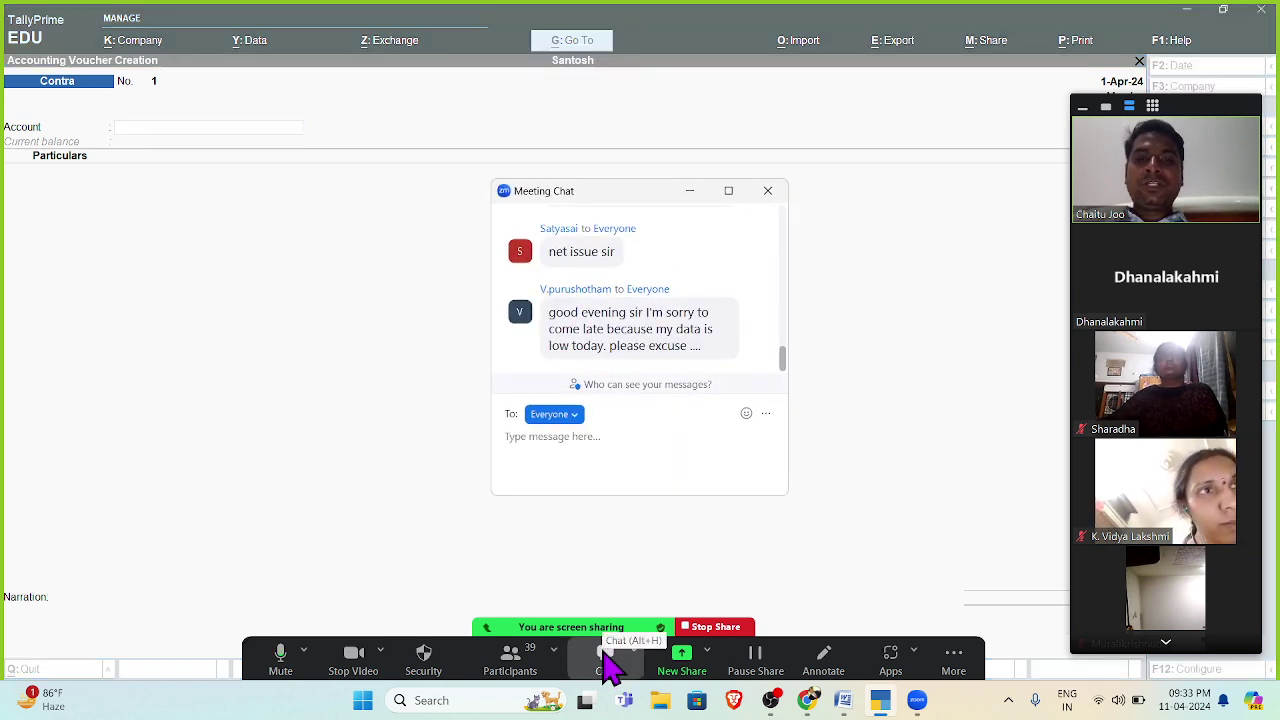
pyautogui.click(767, 191)
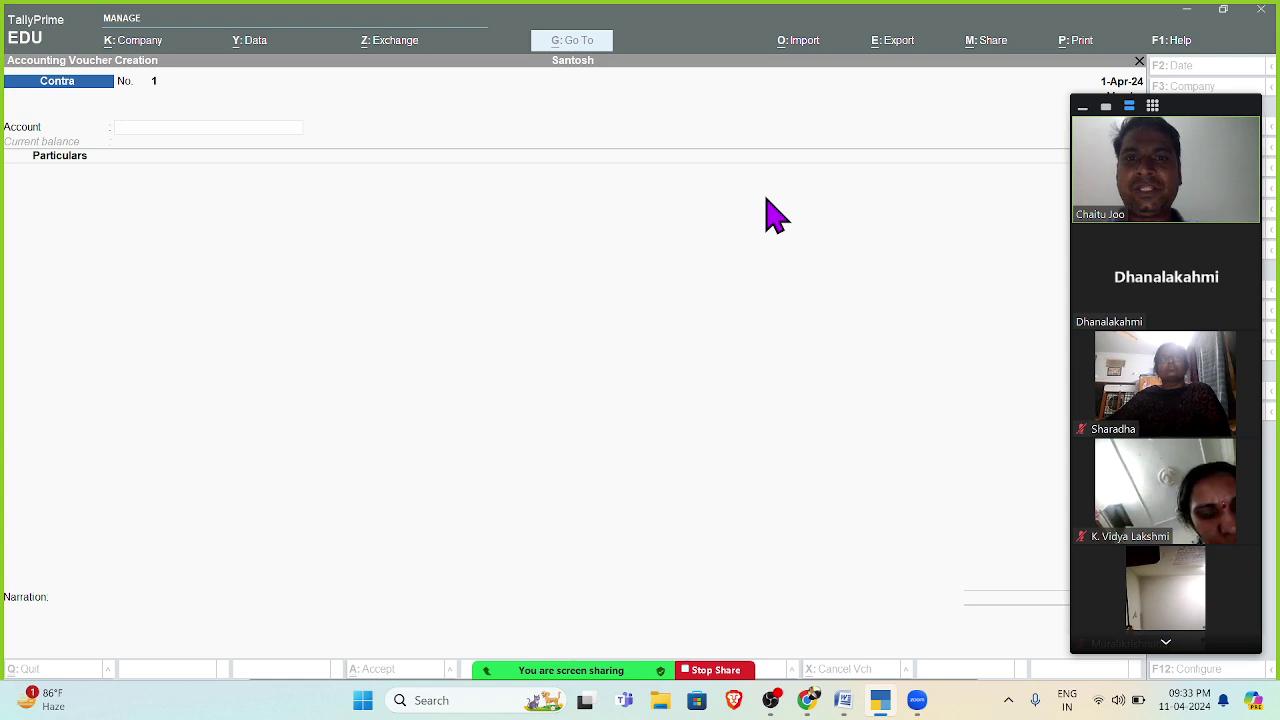
pyautogui.click(527, 242)
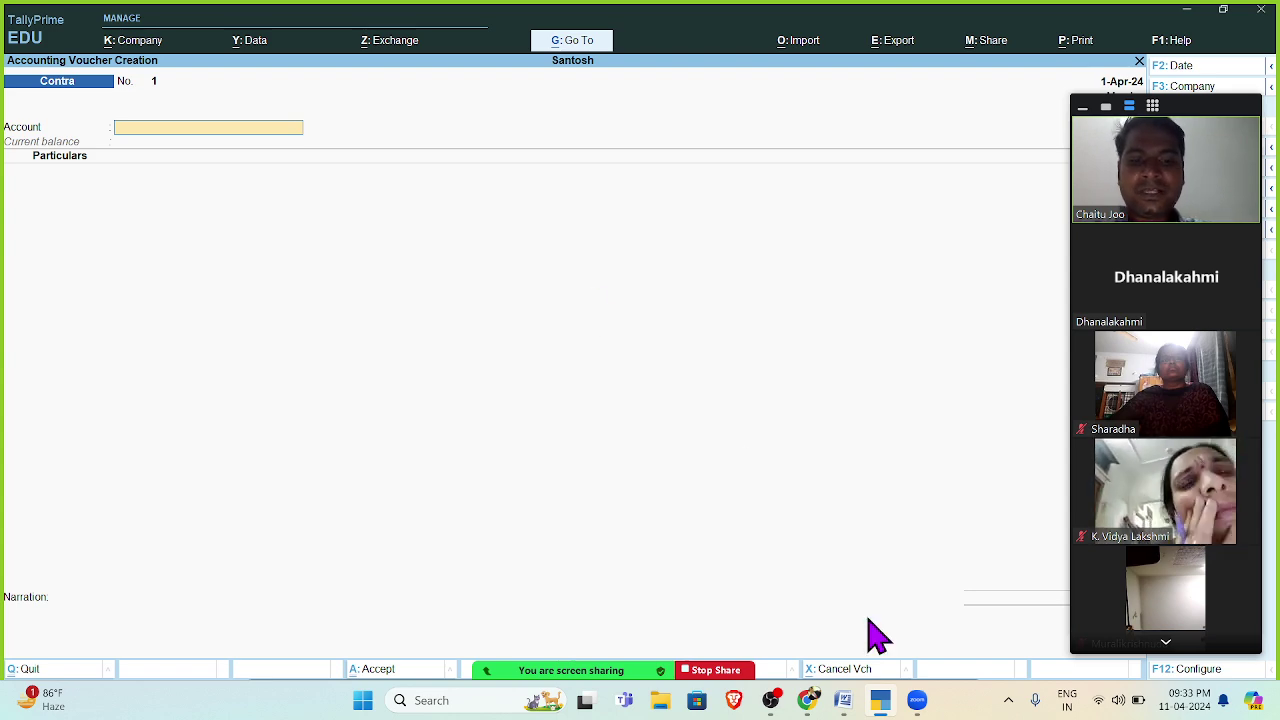
# - Recheck the SBI deposit in Word, then set the contra voucher's account to Sbi and its particulars to Cash
pyautogui.click(843, 700)
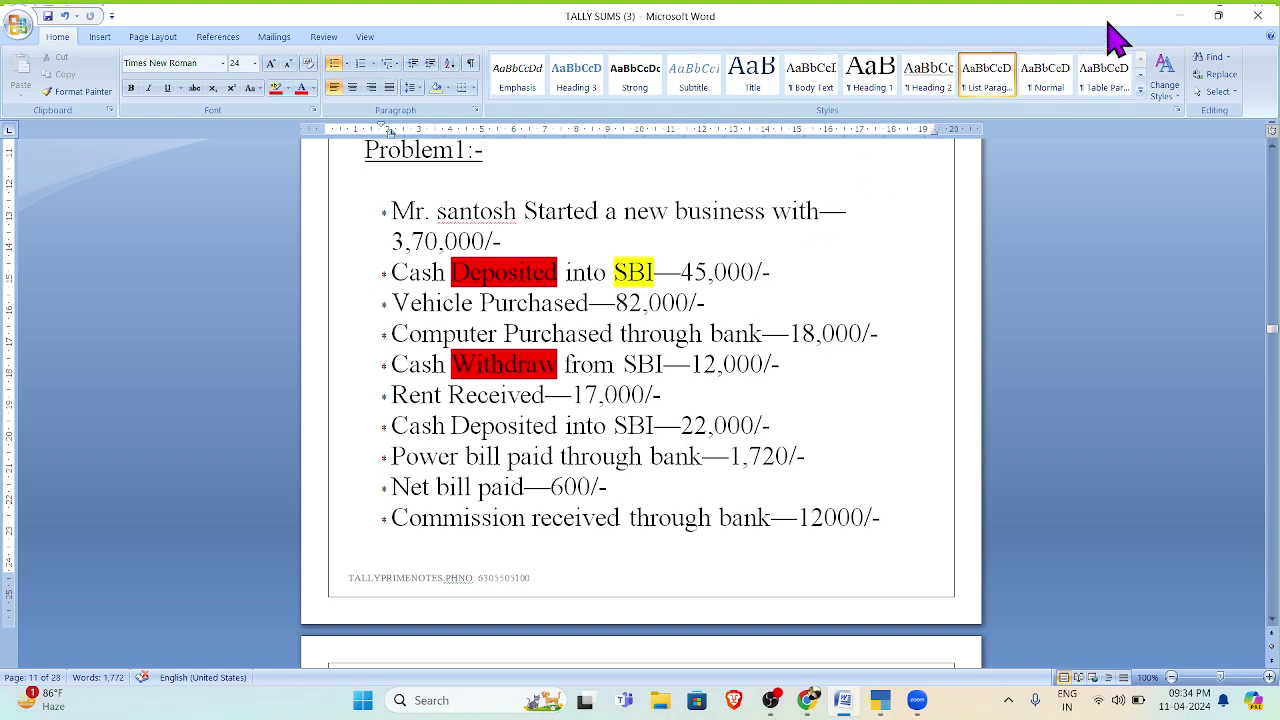
pyautogui.click(1181, 16)
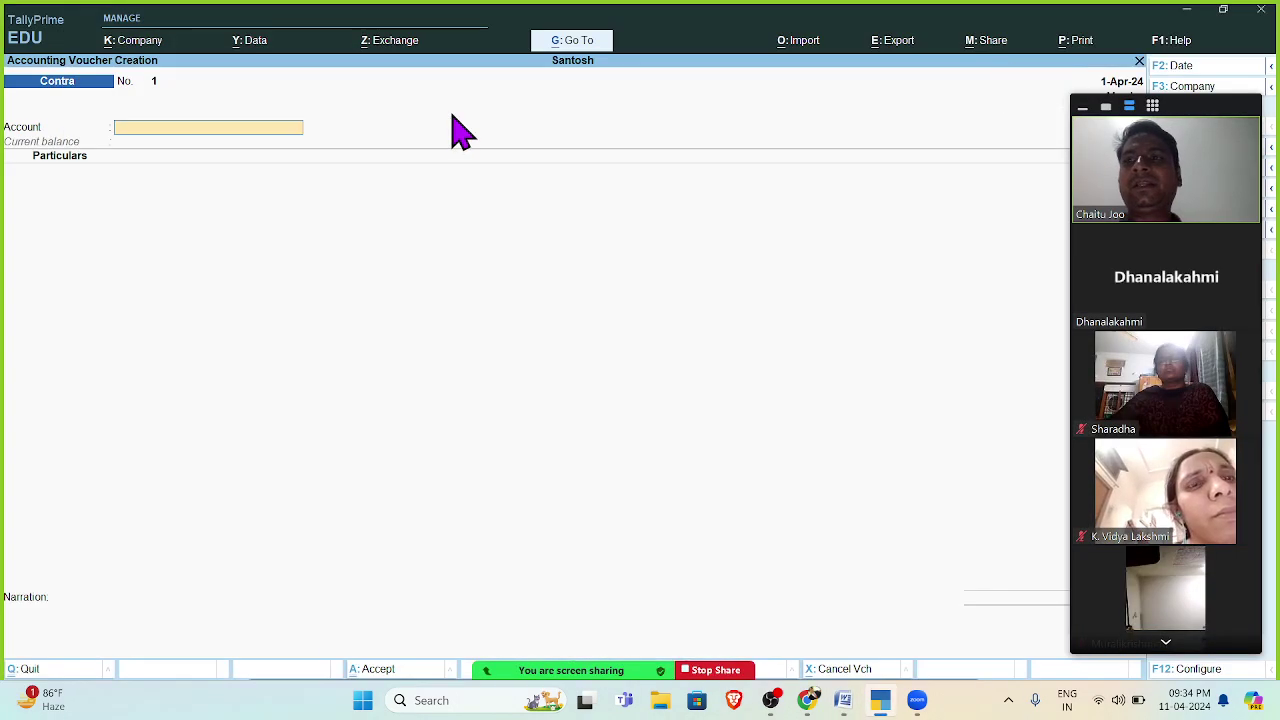
pyautogui.write('Sbi')
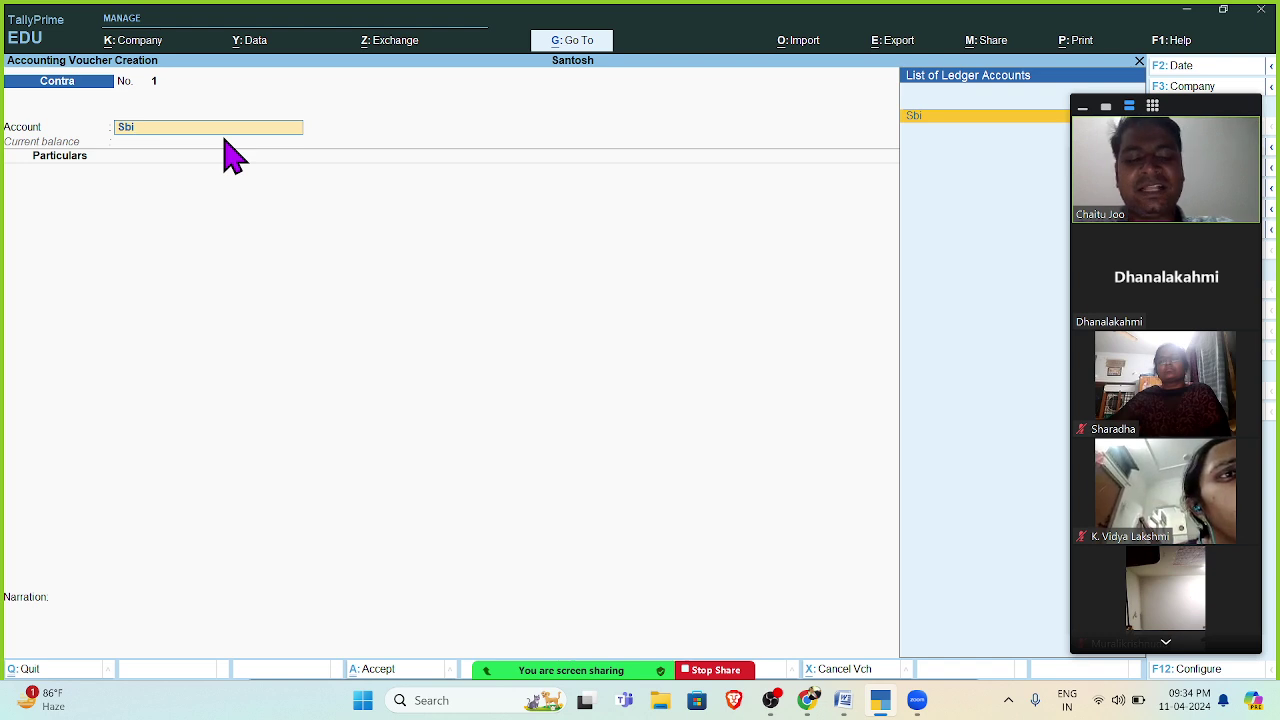
pyautogui.press('Return')
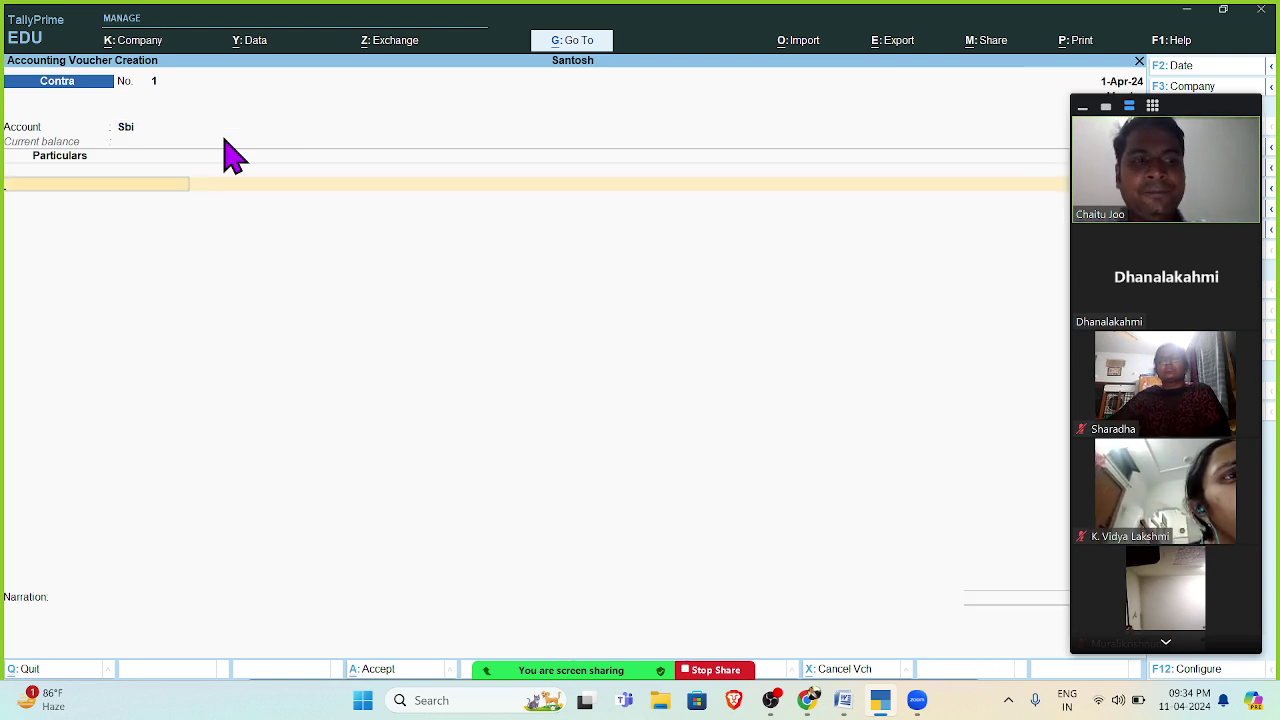
pyautogui.write('Cas')
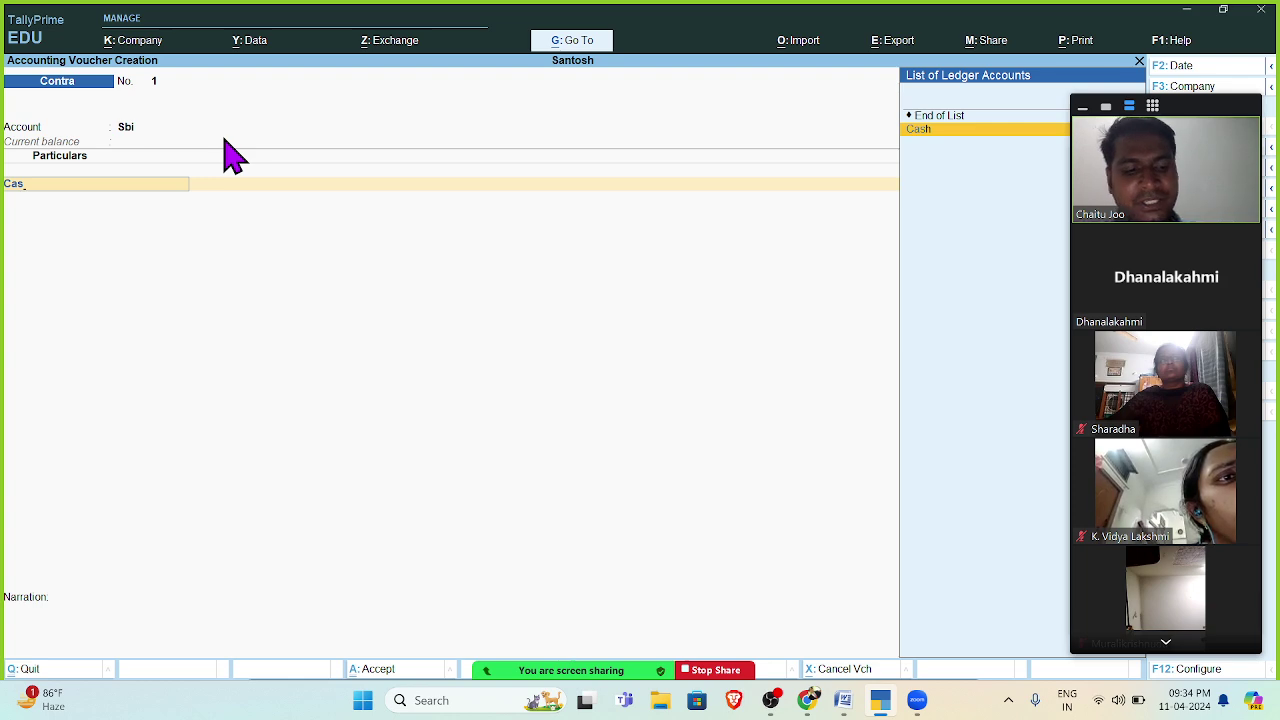
pyautogui.press('Return')
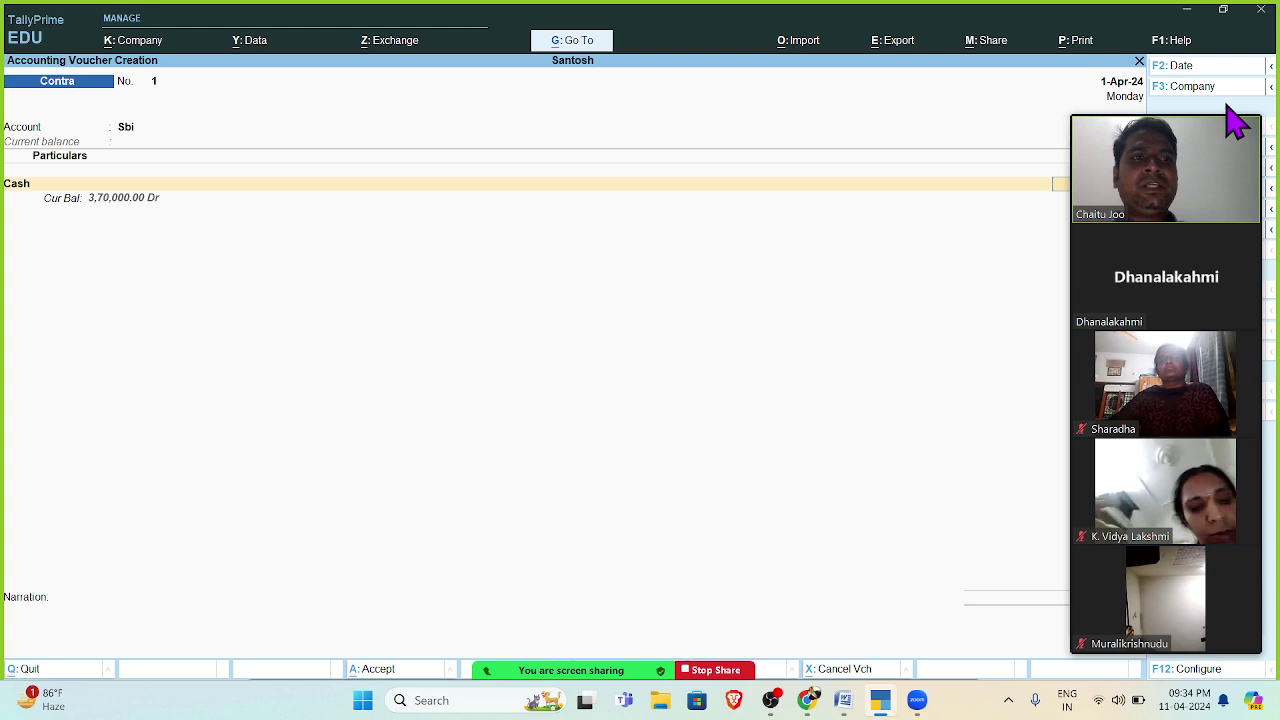
# - Move the meeting video strip off the amount column, enter 45000 as the contra amount and save the voucher
pyautogui.moveTo(1232, 120); pyautogui.dragTo(543, 323)
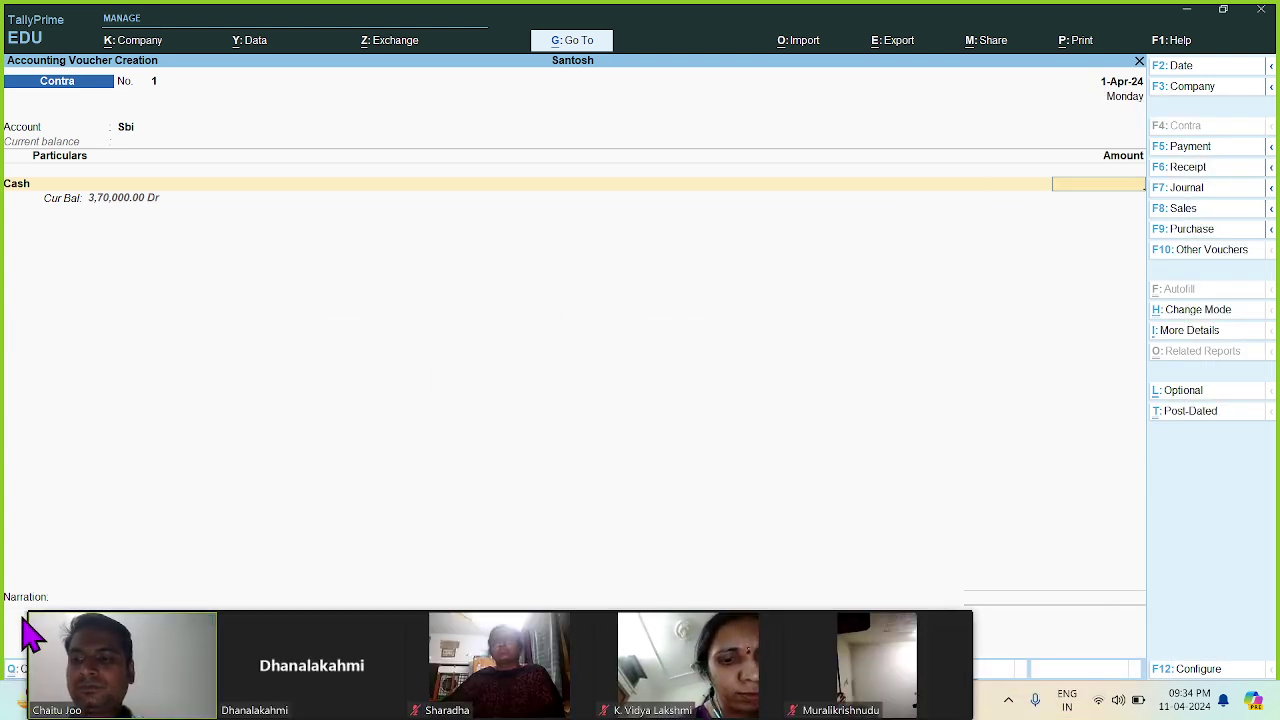
pyautogui.moveTo(28, 632); pyautogui.dragTo(140, 487)
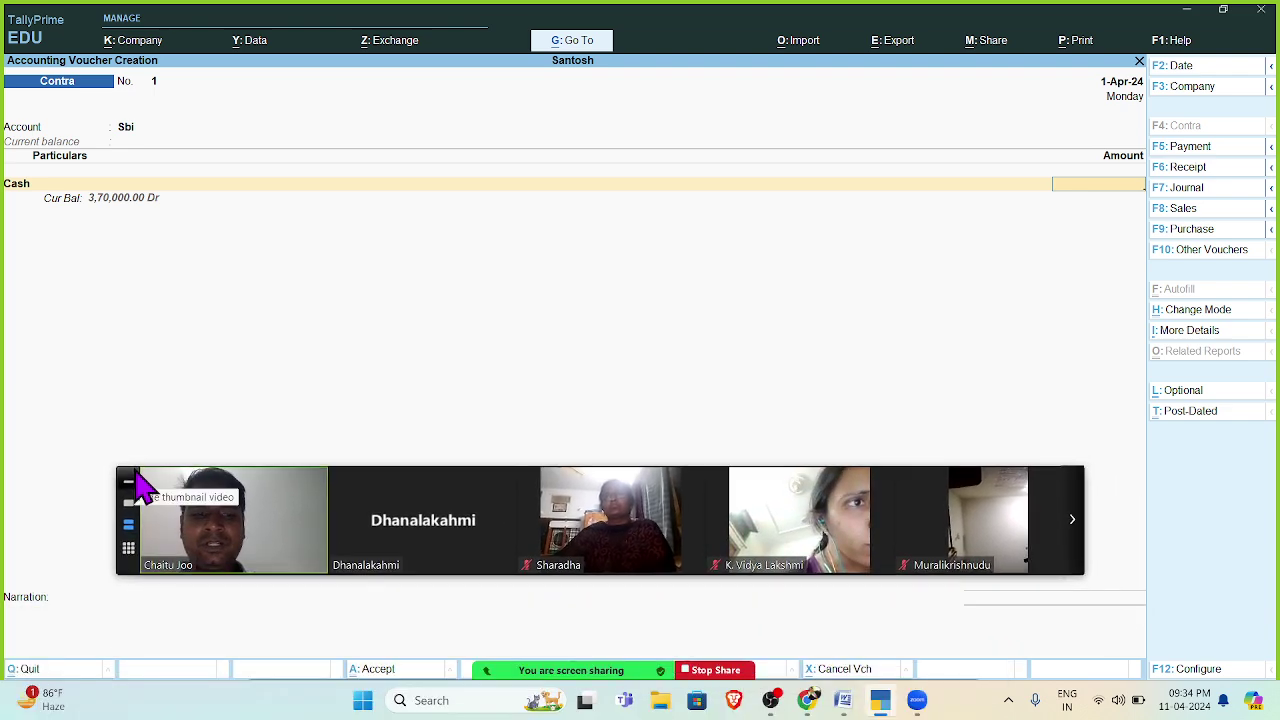
pyautogui.click(843, 712)
pyautogui.click(843, 705)
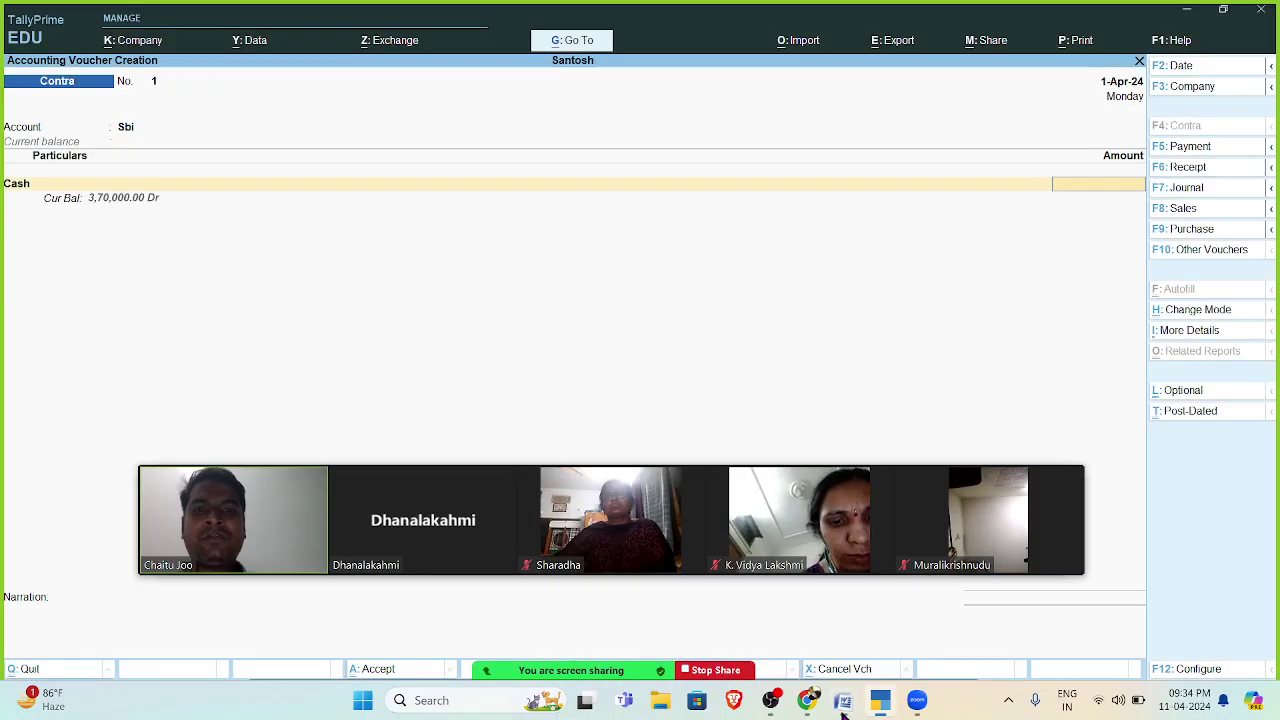
pyautogui.write('5000')
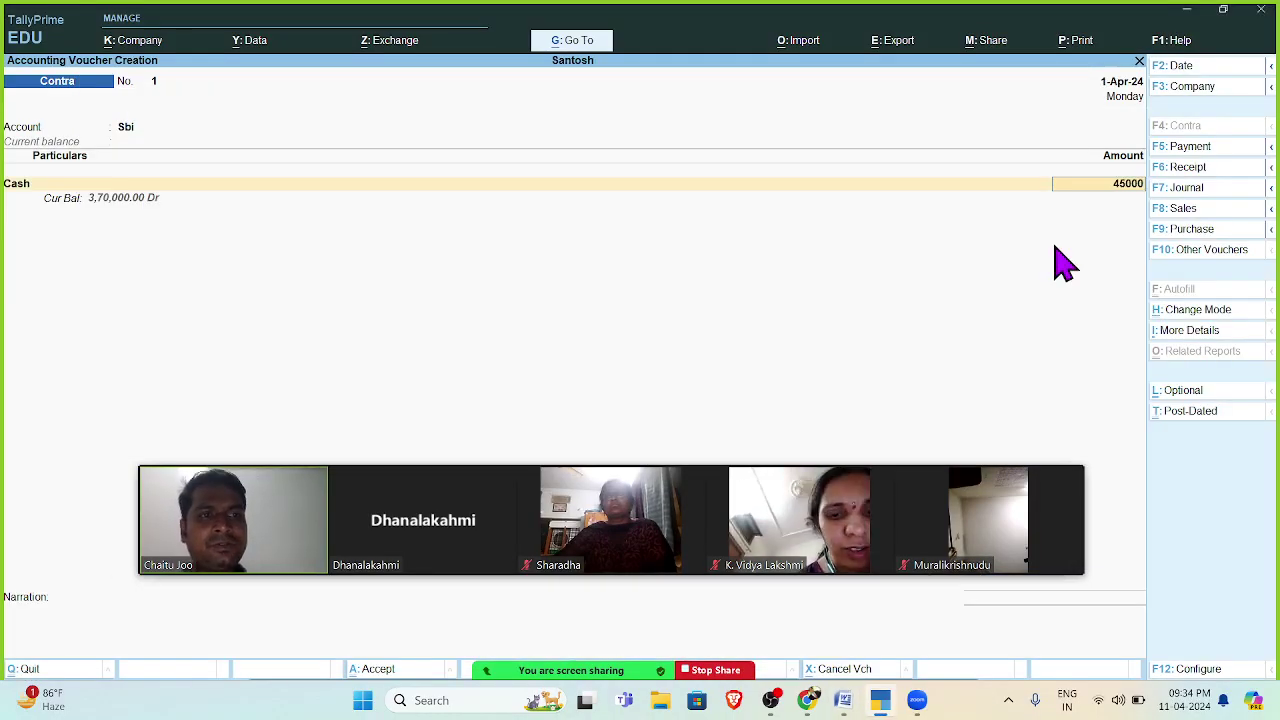
pyautogui.press('Return')
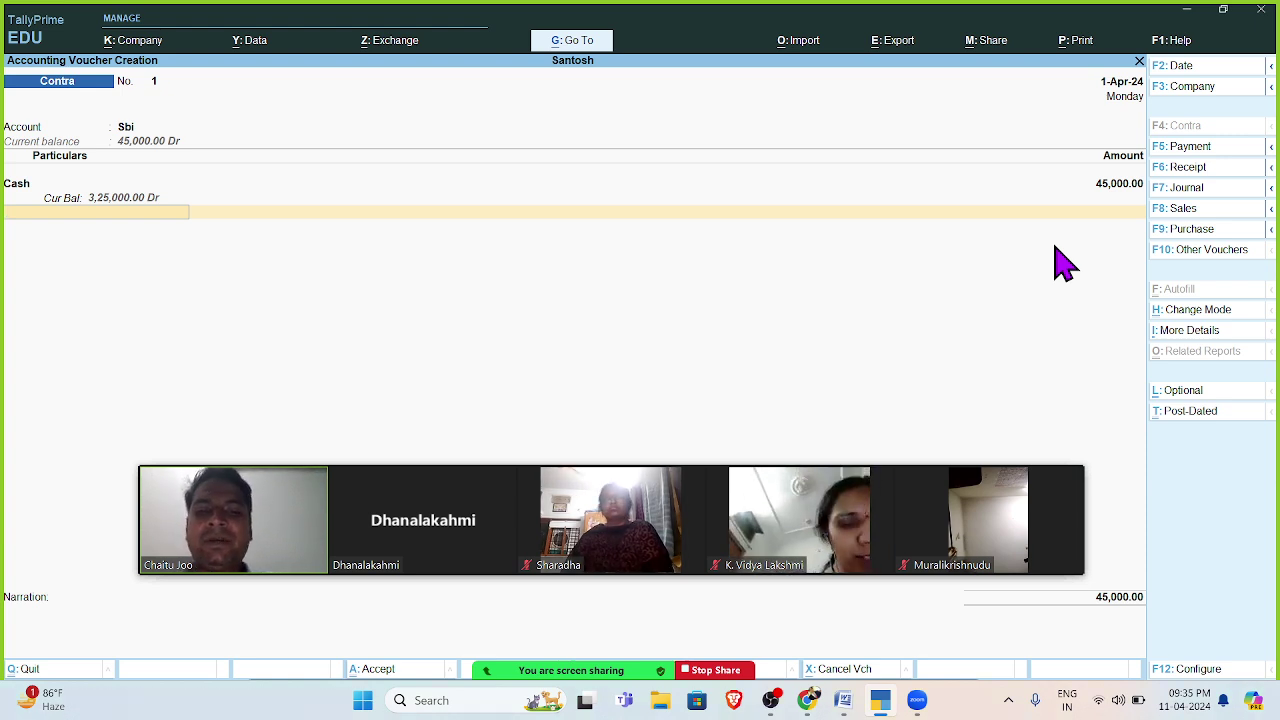
pyautogui.press('ctrl')
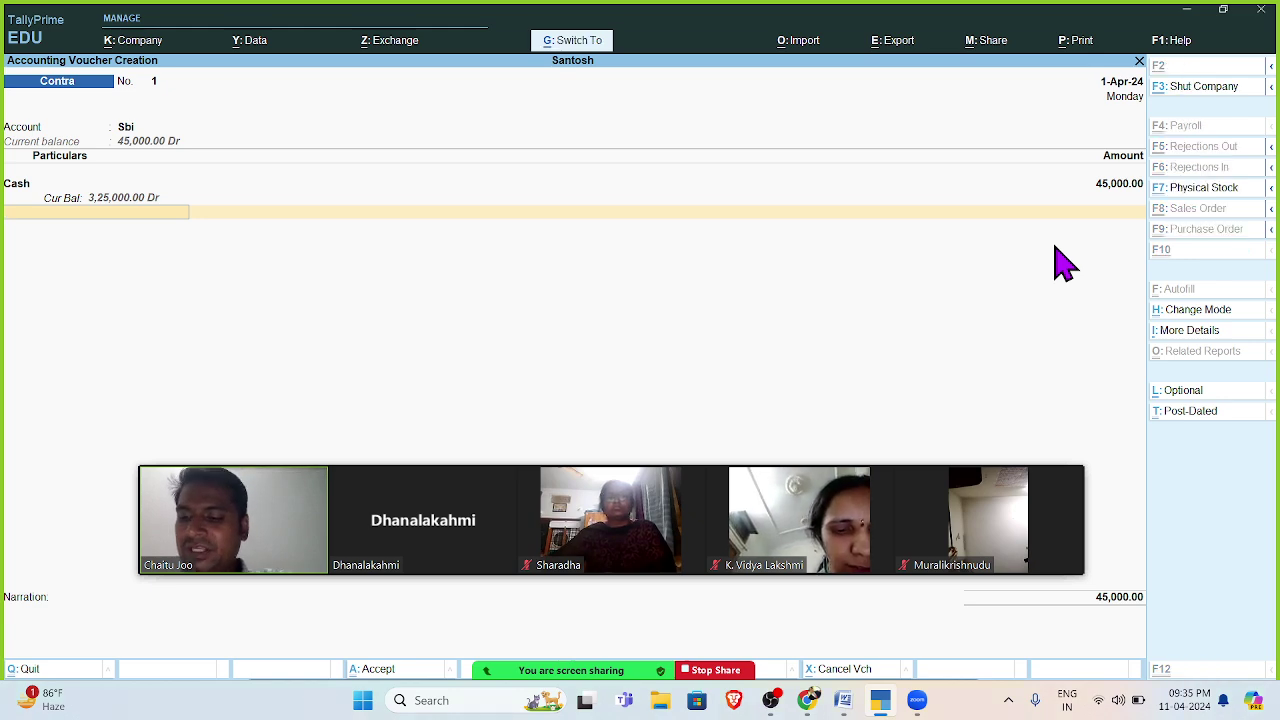
pyautogui.hotkey('ctrl', 'a')
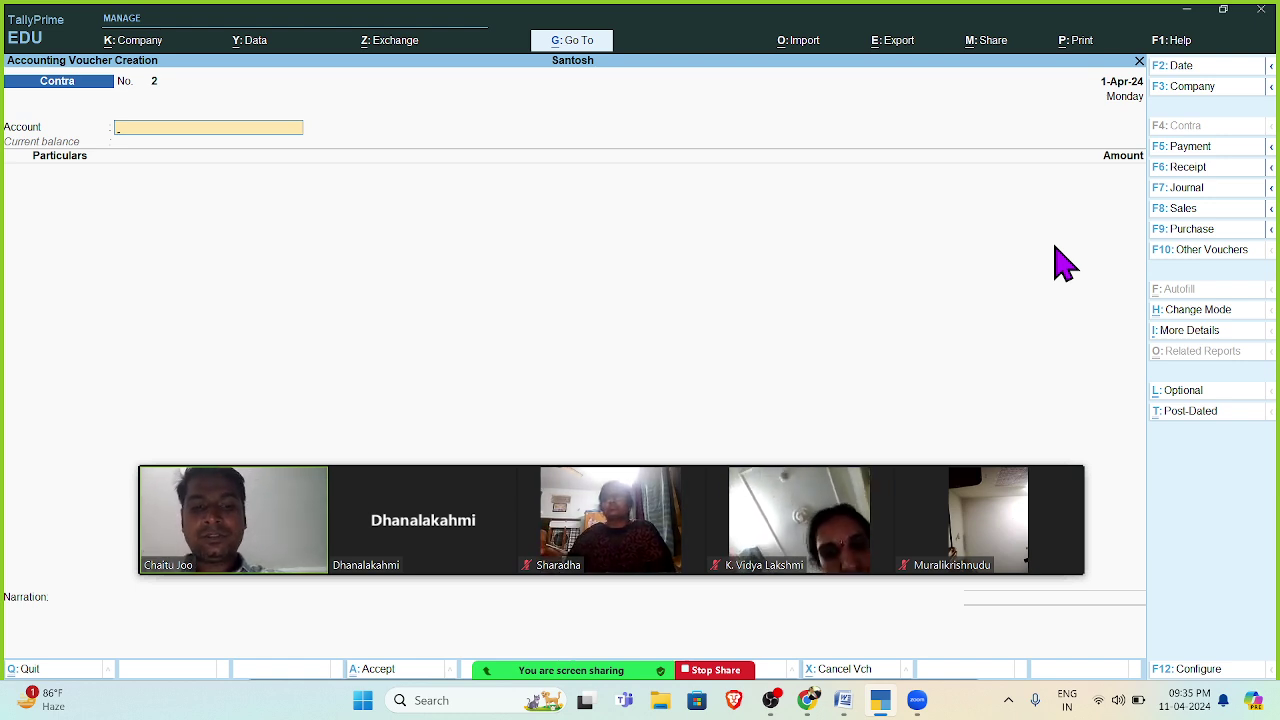
# - Check the vehicle purchase in Word and open a Payment voucher with Cash as its account
pyautogui.click(847, 704)
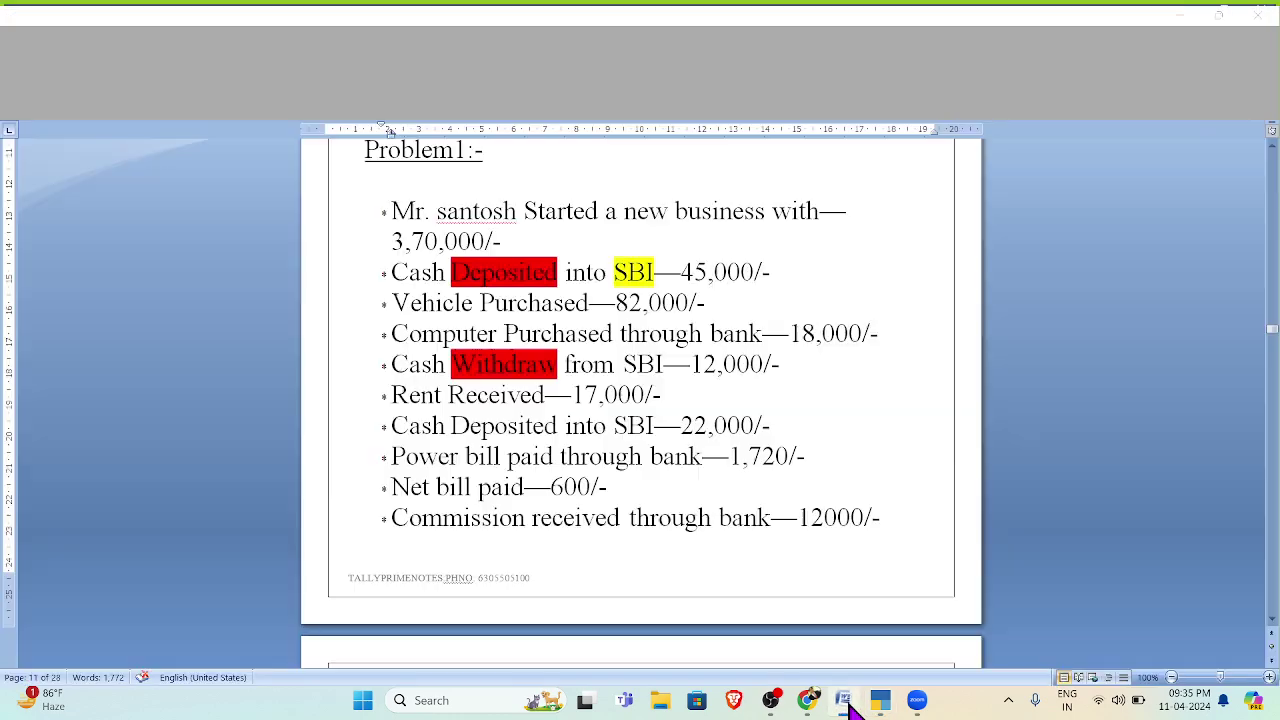
pyautogui.click(848, 705)
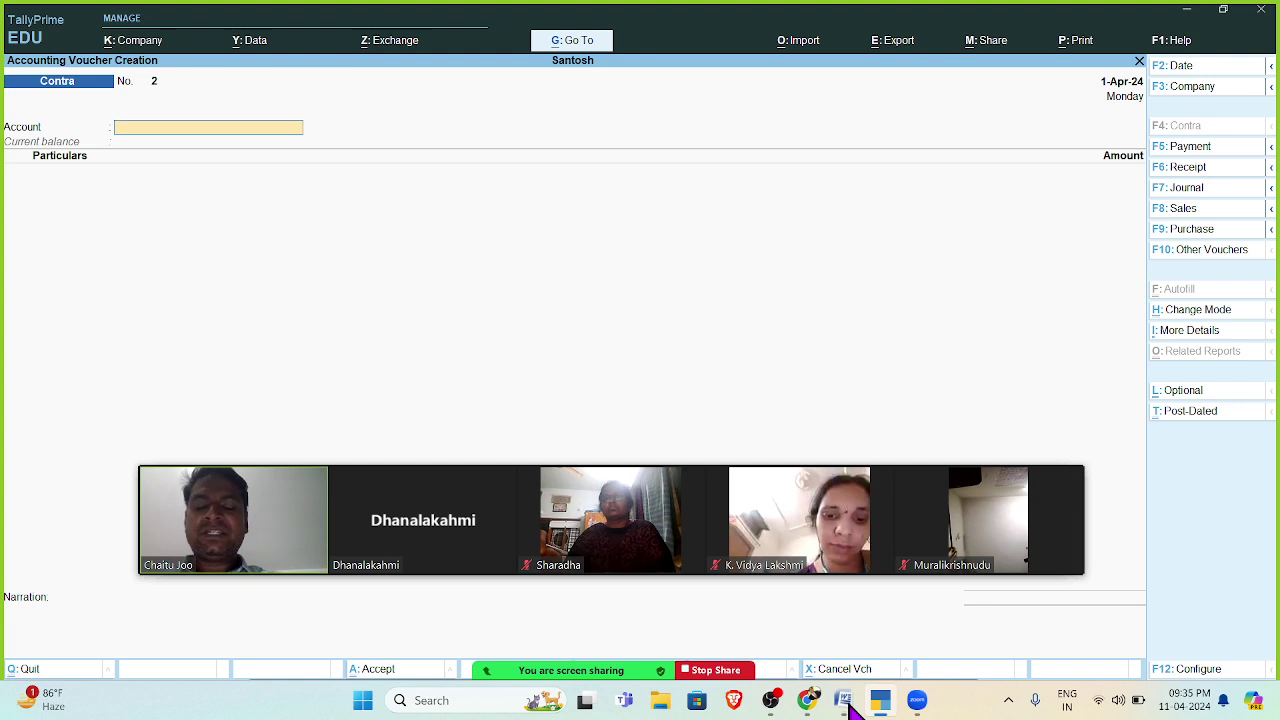
pyautogui.press('F5')
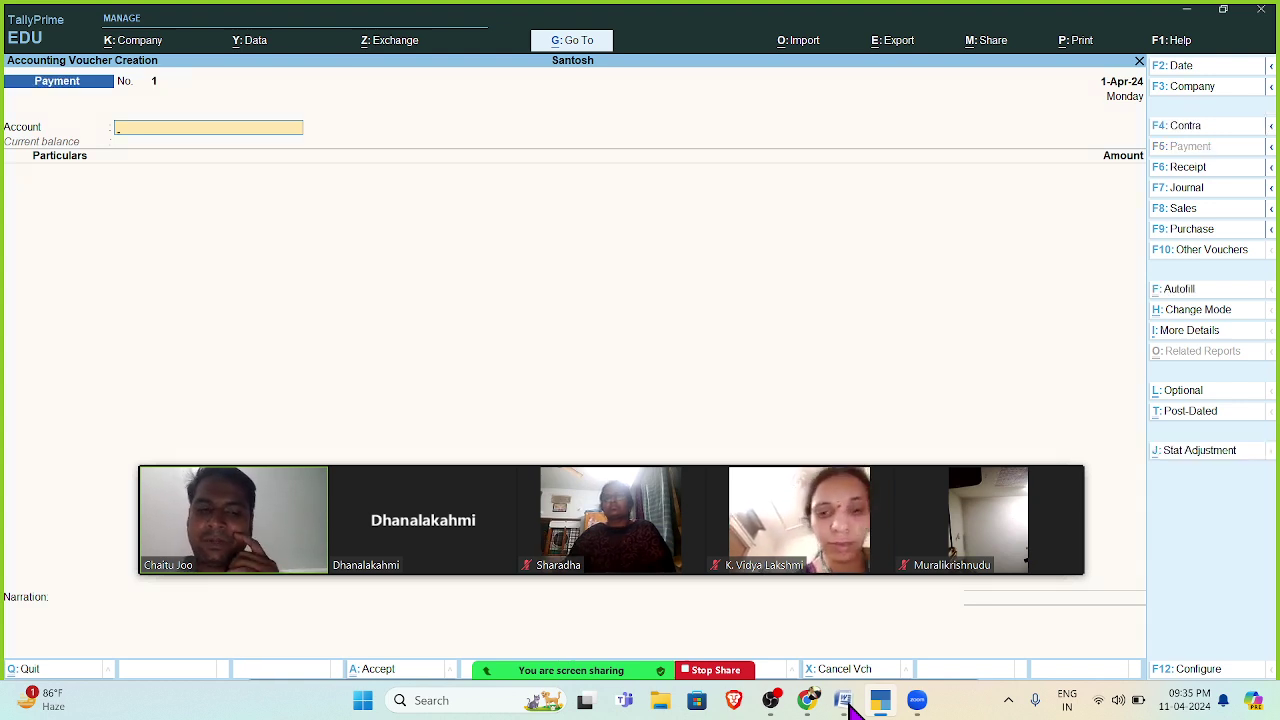
pyautogui.write('c')
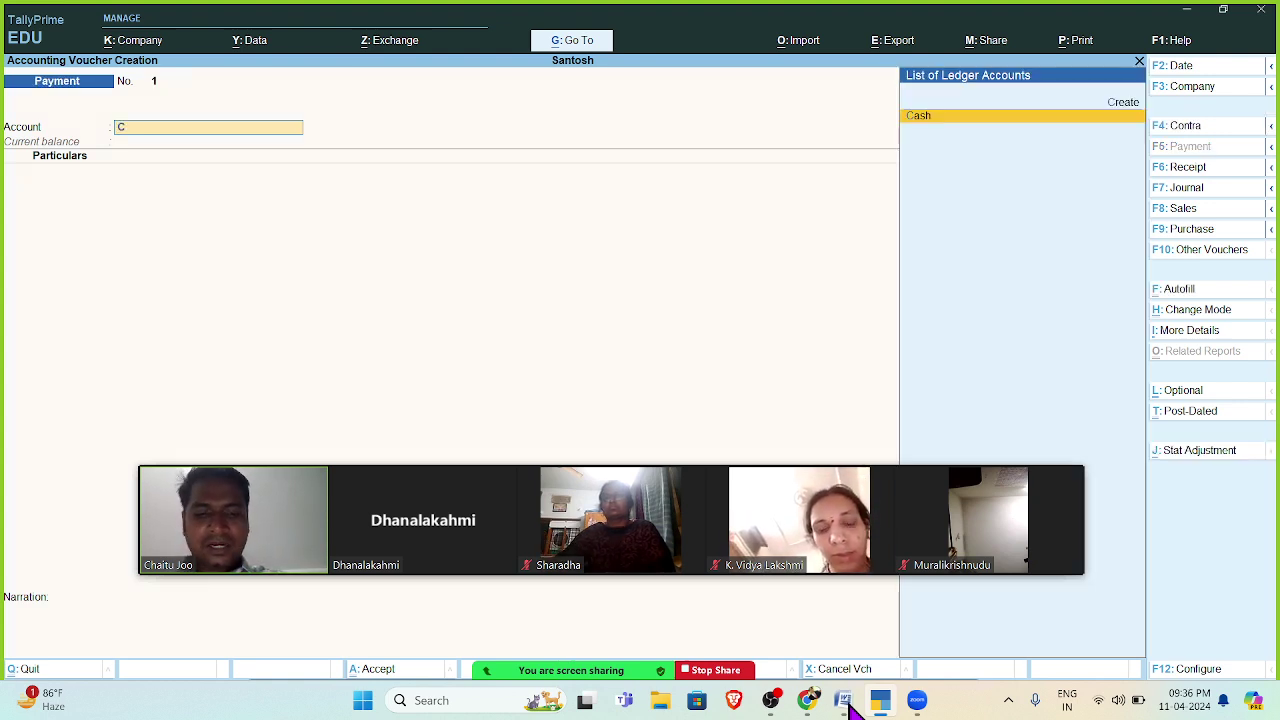
pyautogui.press('Return')
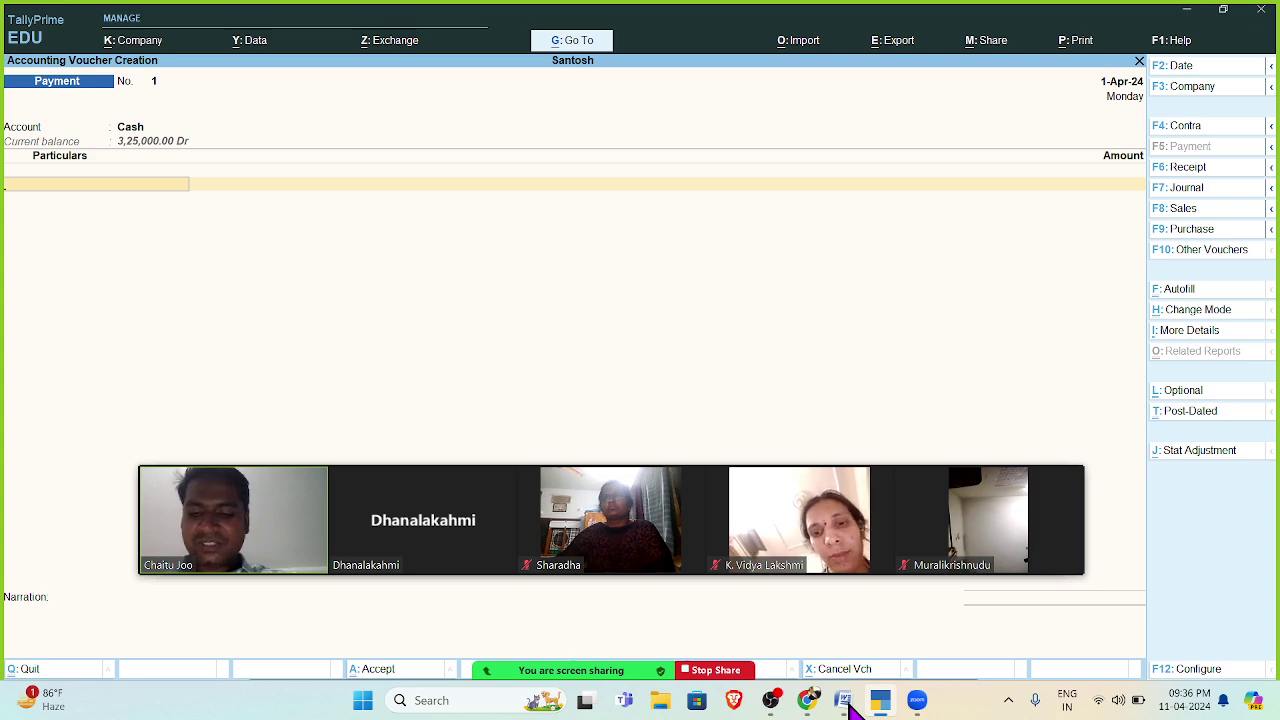
# - Choose the Vehical ledger as the payment's particulars, enter an amount of 82000 and save the voucher
pyautogui.write('v')
pyautogui.press('Return')
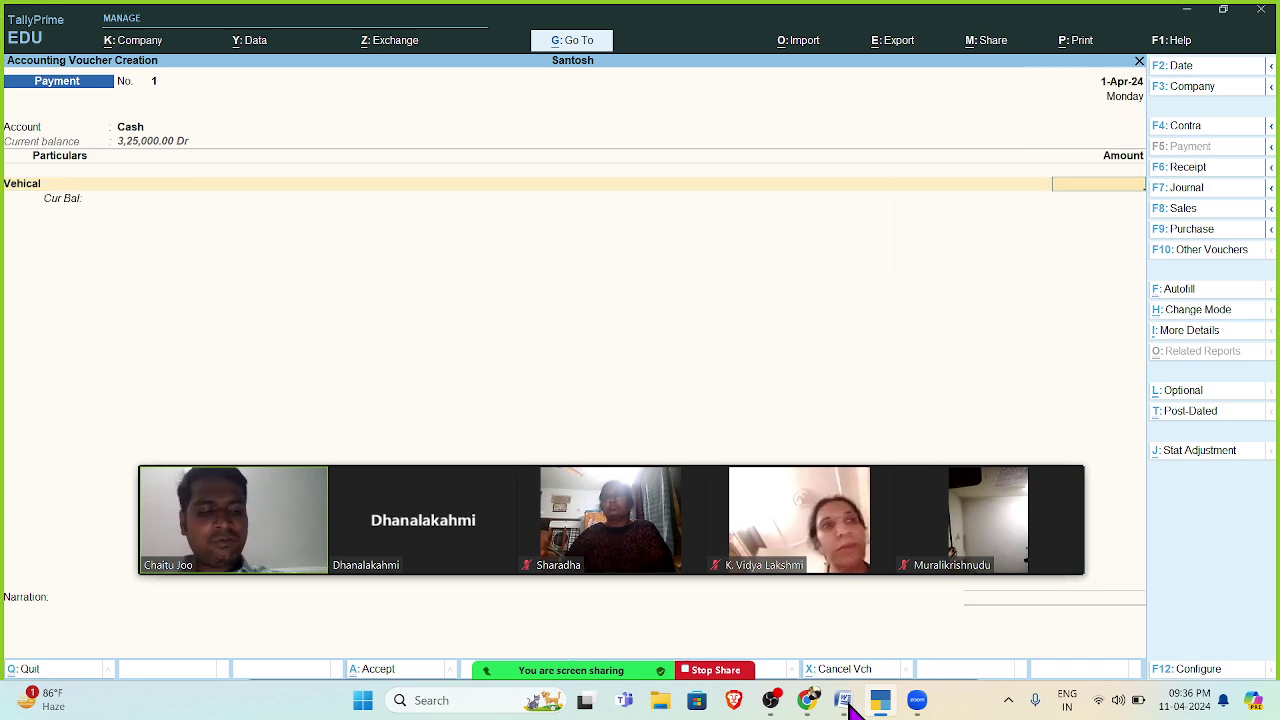
pyautogui.write('82000')
pyautogui.press('Return')
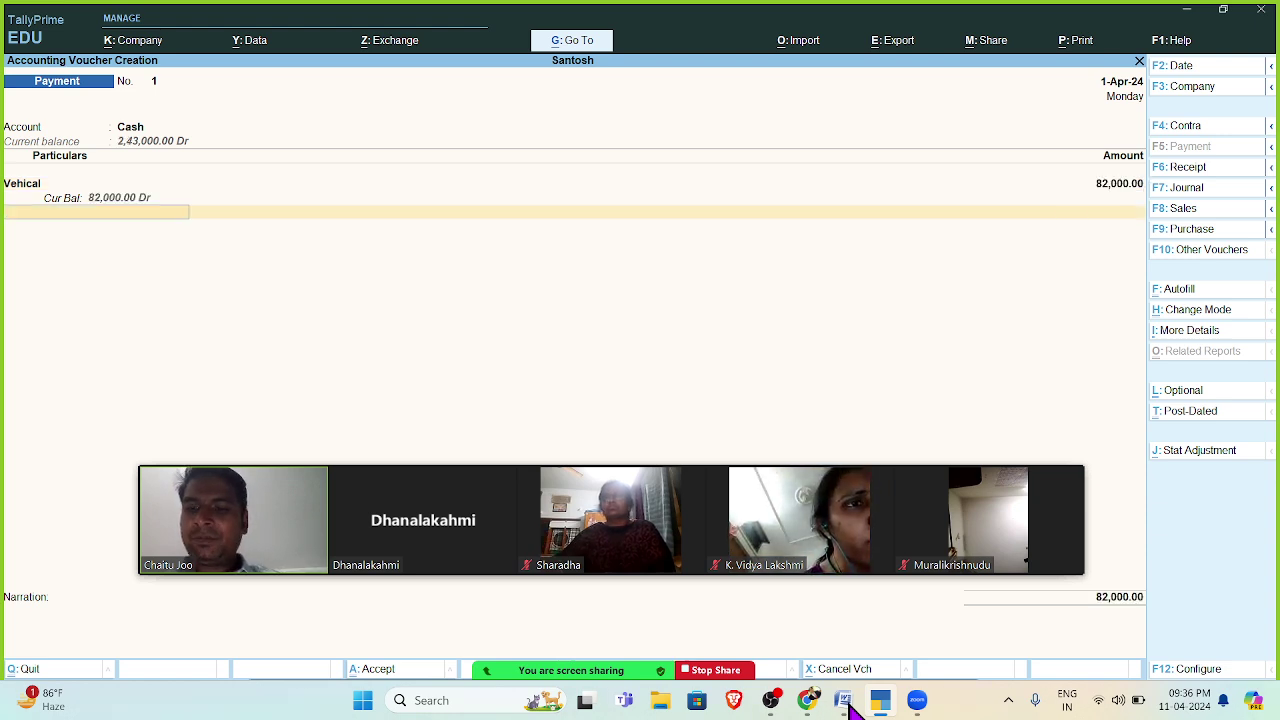
pyautogui.hotkey('ctrl', 'a')
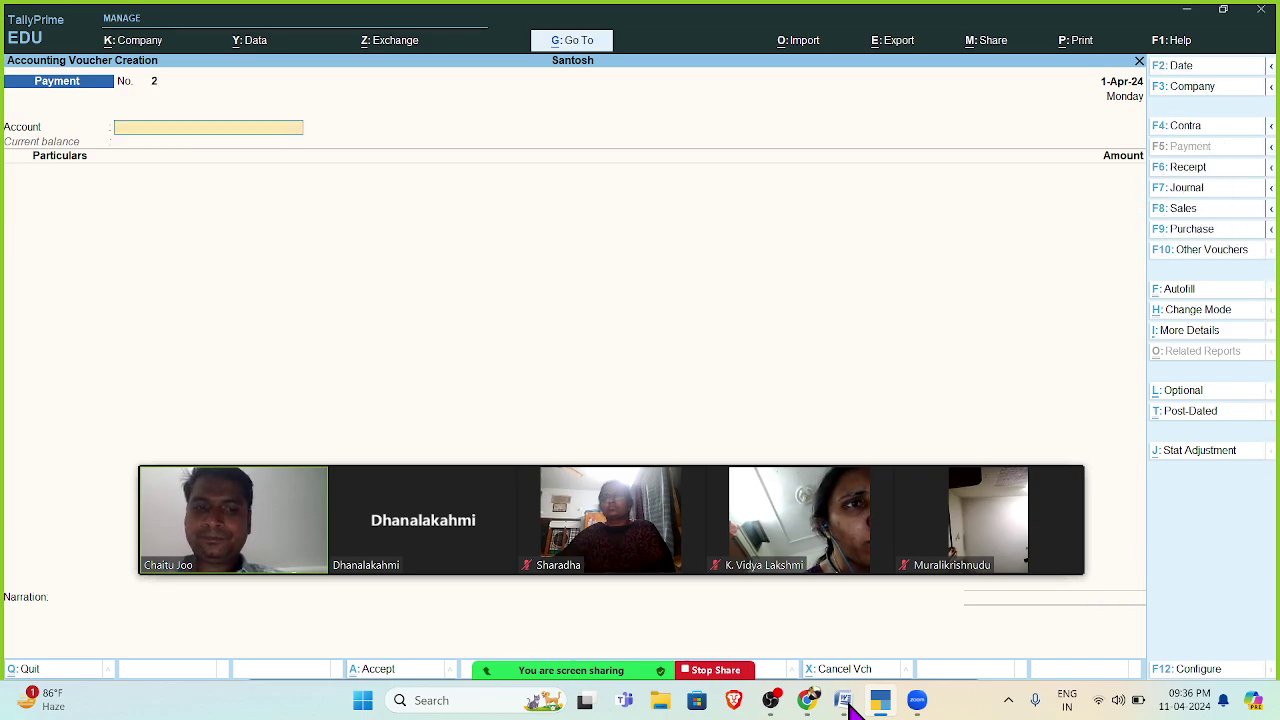
# - Check the computer purchase in the Word document and set the payment voucher's account to Sbi
pyautogui.click(846, 705)
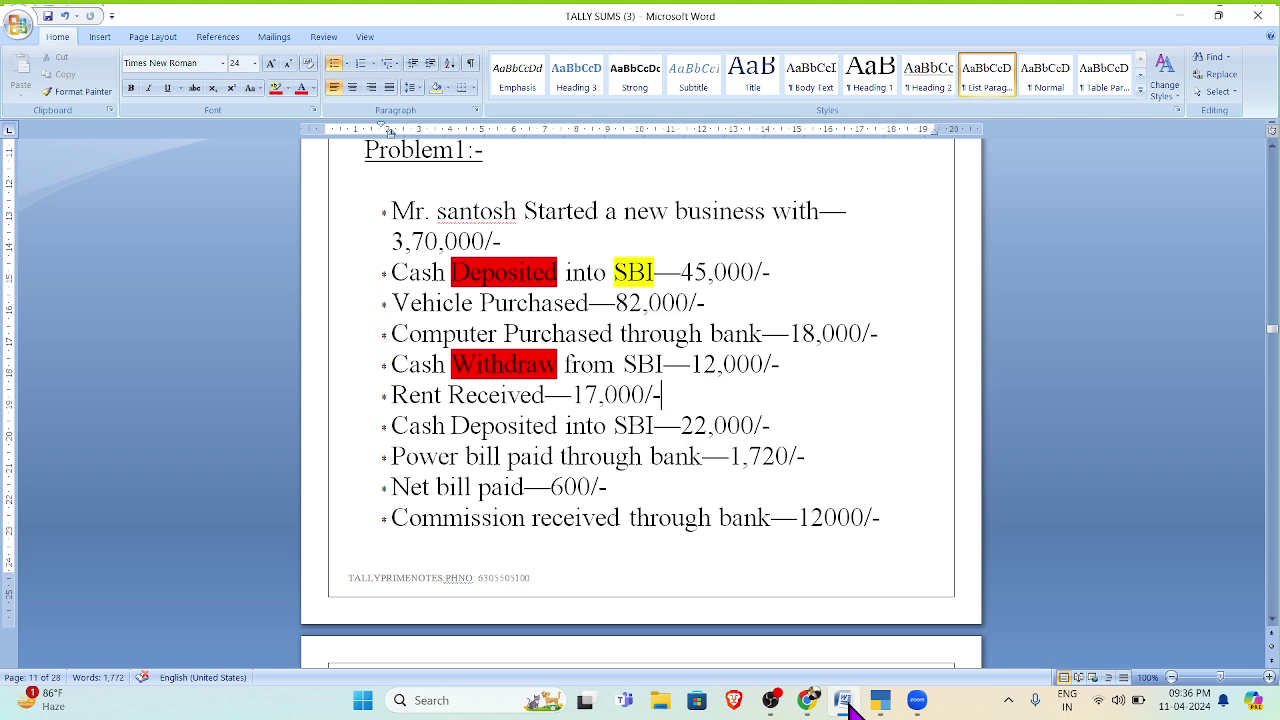
pyautogui.click(846, 705)
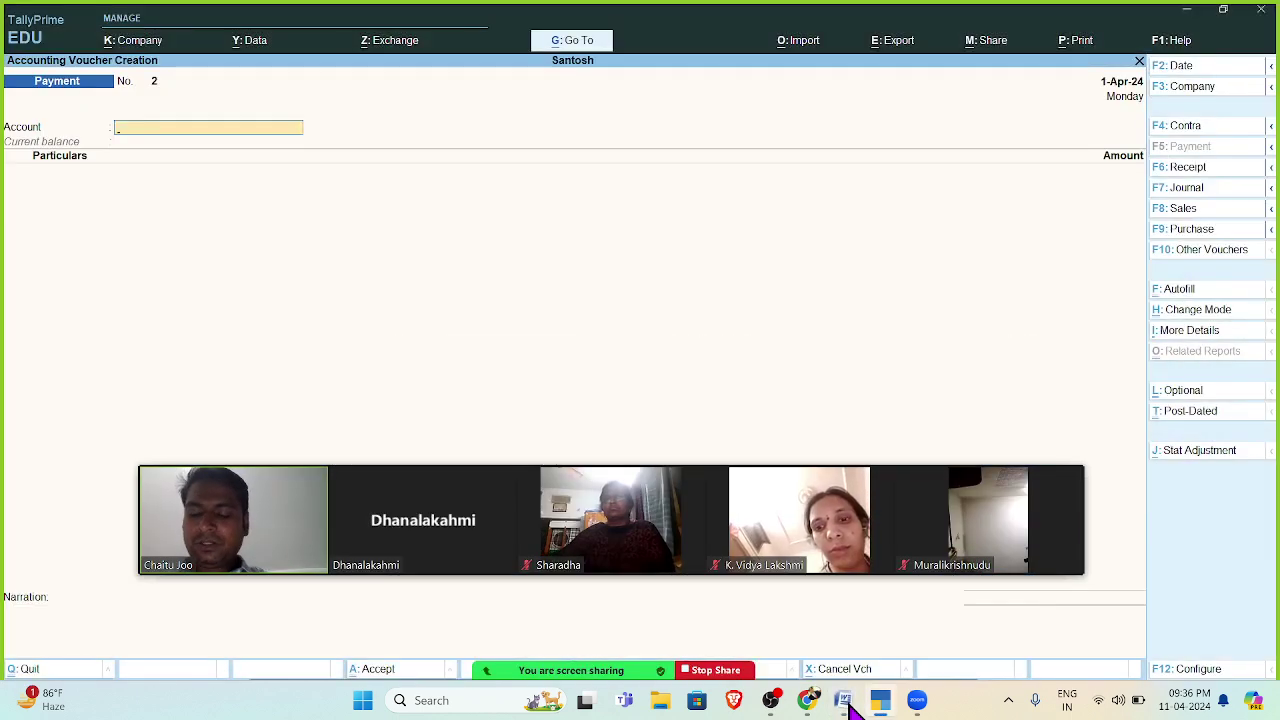
pyautogui.write('Sb')
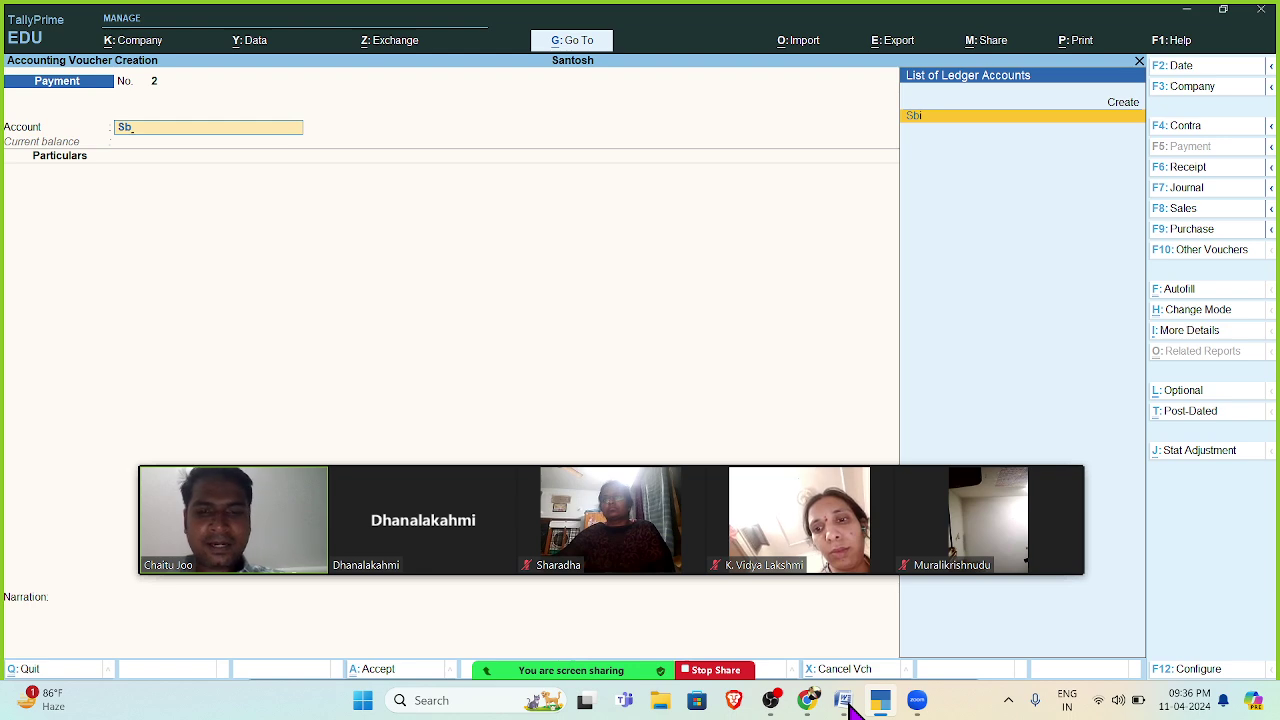
pyautogui.press('Return')
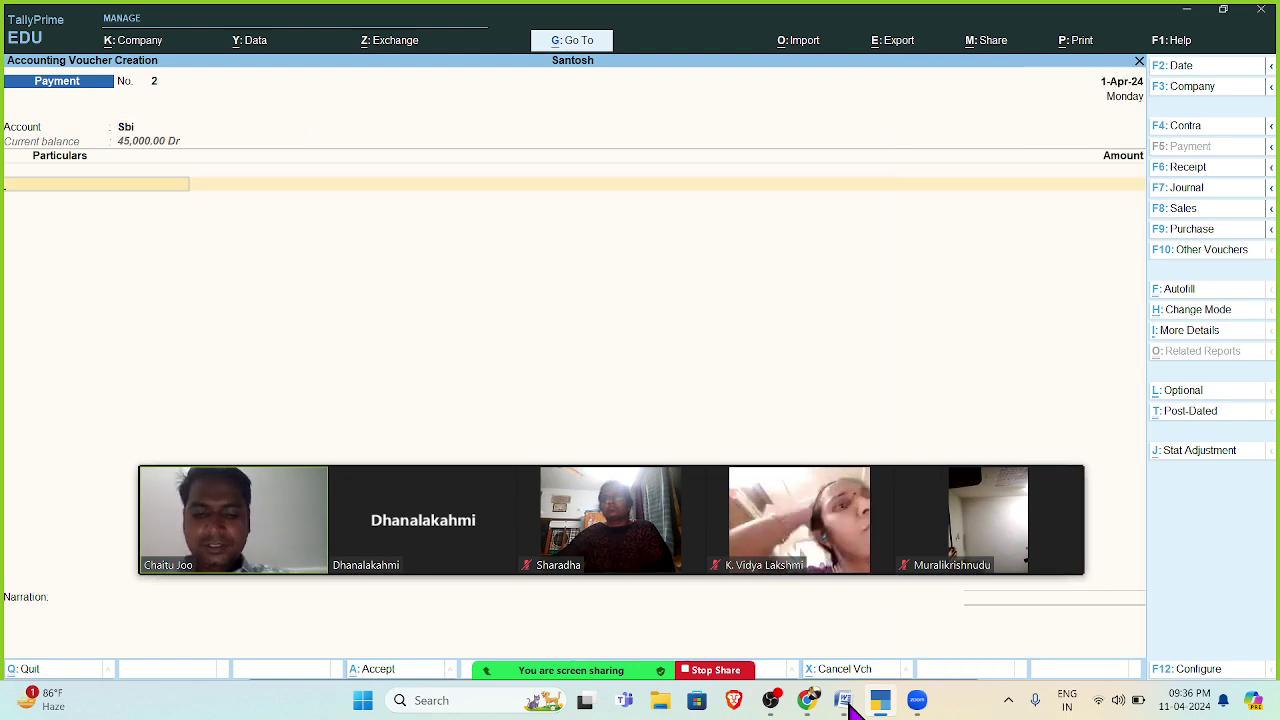
# - Choose the Computer ledger as the payment's particulars, enter an amount of 18000 and save the voucher
pyautogui.write('Co')
pyautogui.press('Down')
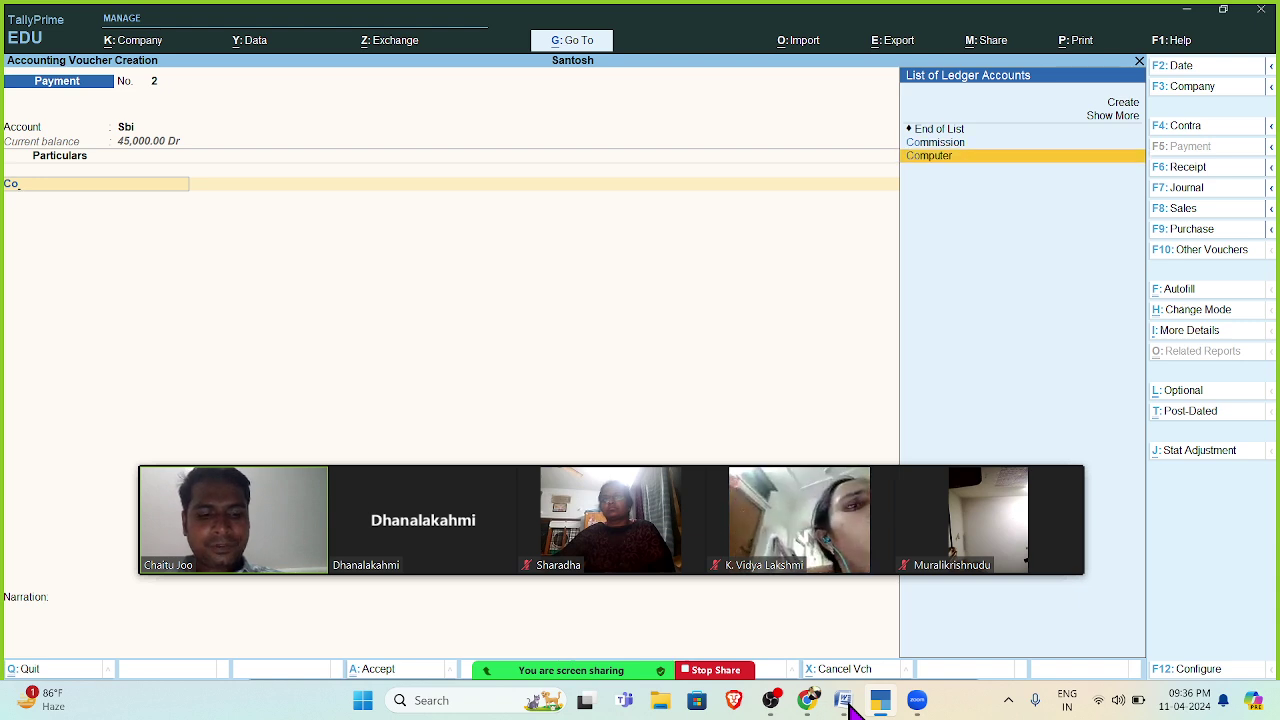
pyautogui.press('Return')
pyautogui.write('18000')
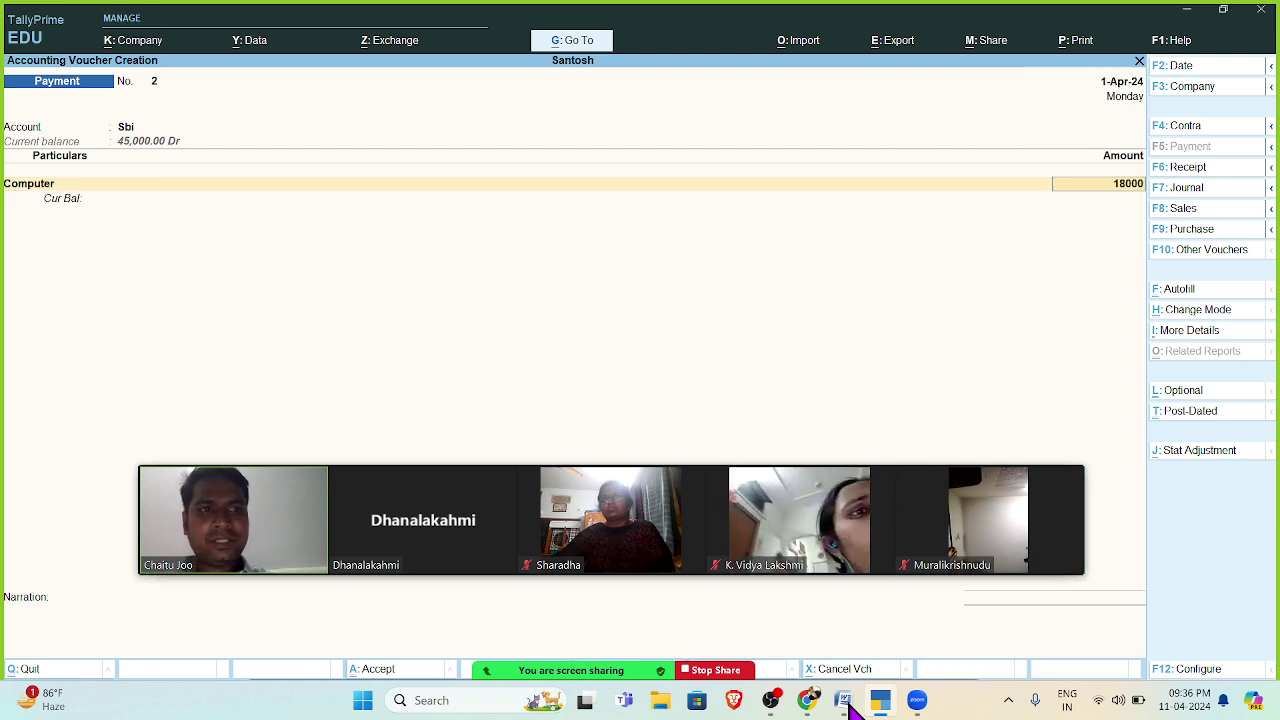
pyautogui.press('Return')
pyautogui.press('ctrl')
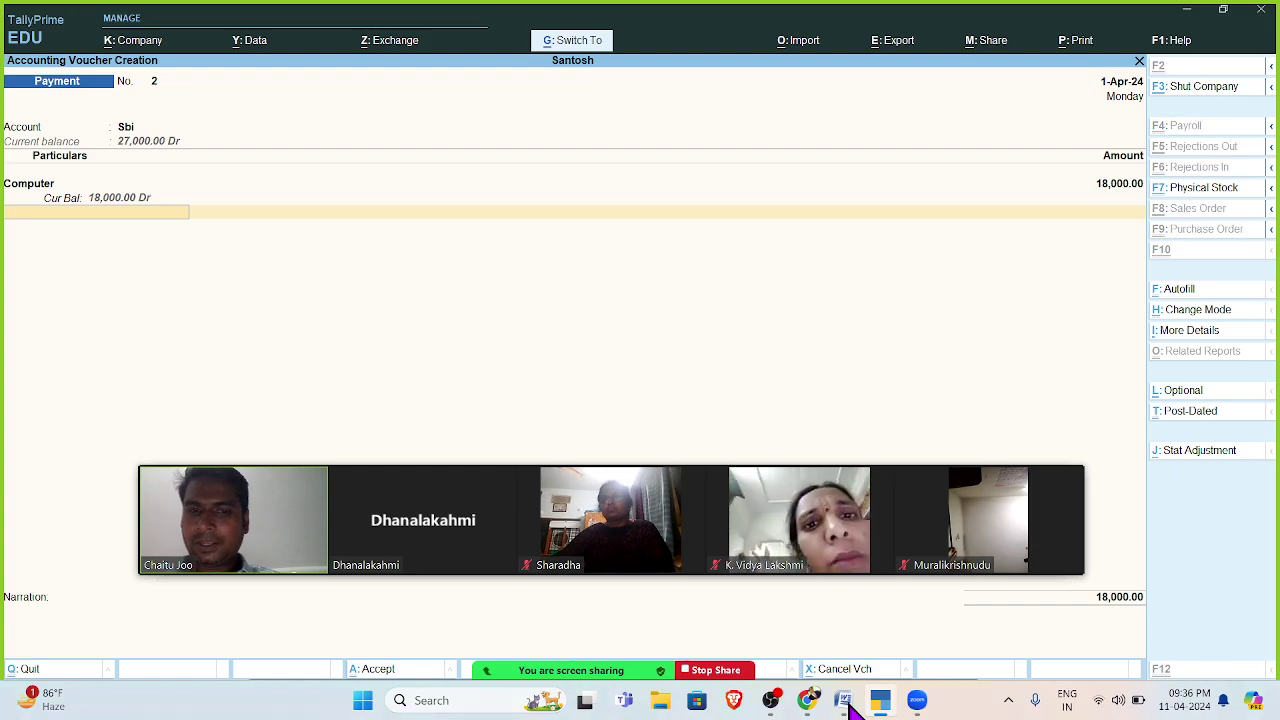
# - Check the SBI cash withdrawal in Word and save the Contra voucher that records it
pyautogui.click(843, 701)
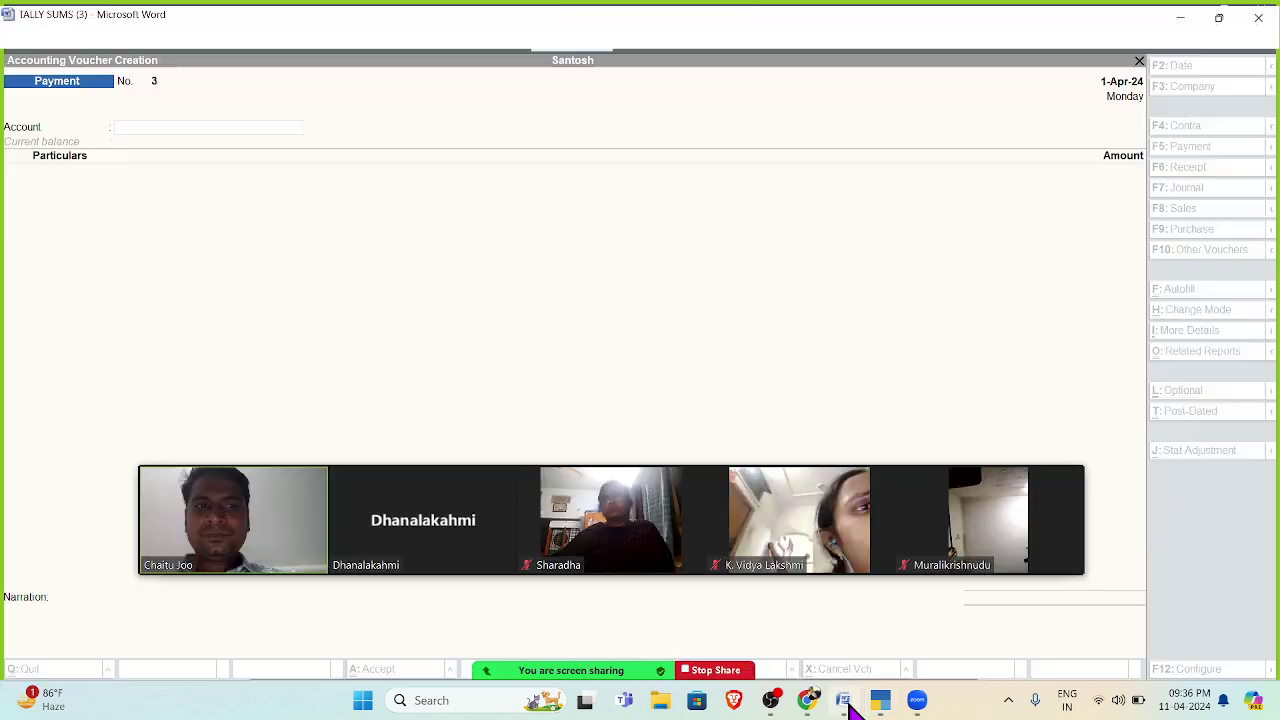
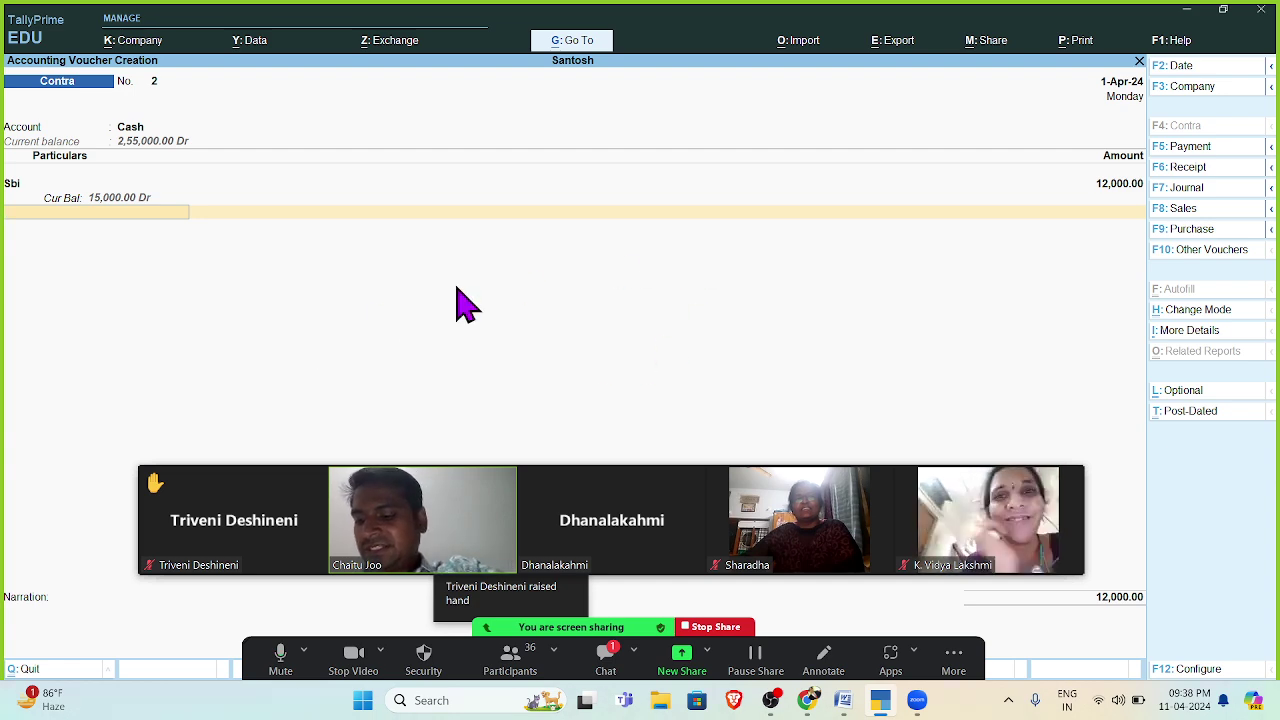
pyautogui.press('ctrl')
pyautogui.hotkey('ctrl', 'a')
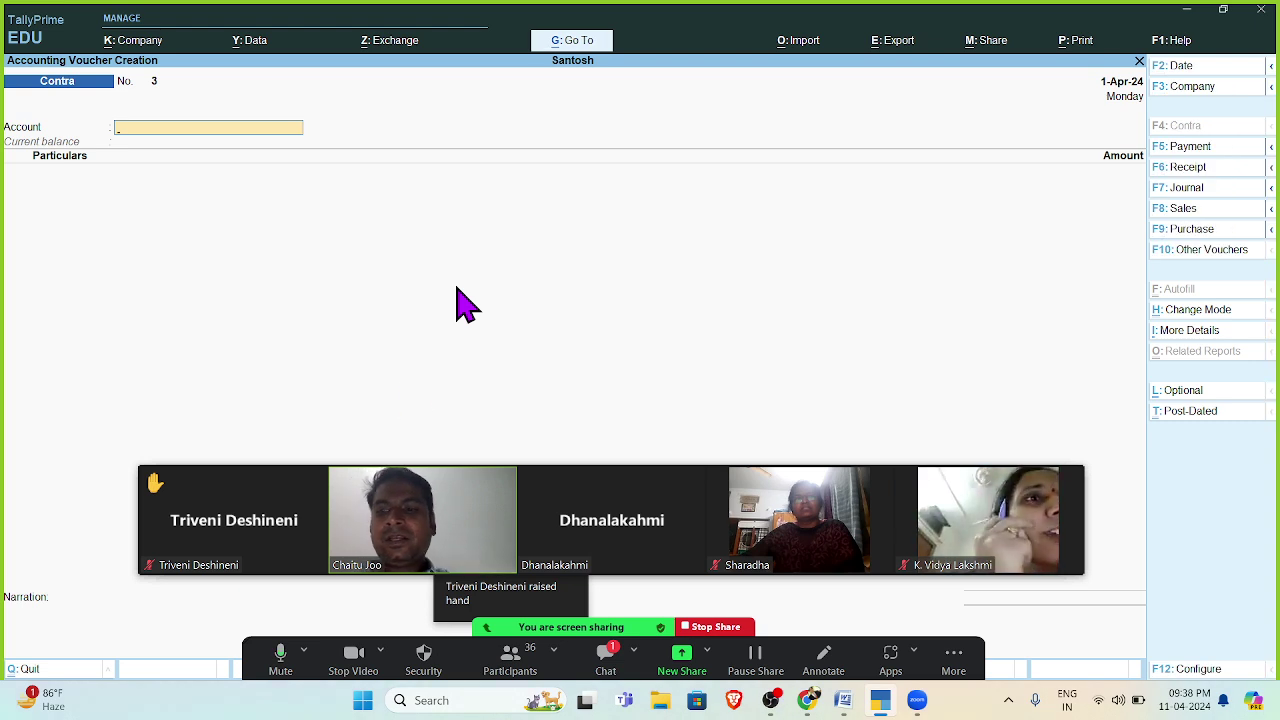
# - Check the rent received in Word, then open a Receipt voucher with Cash as account and Rent Rec as particulars
pyautogui.moveTo(252, 497)
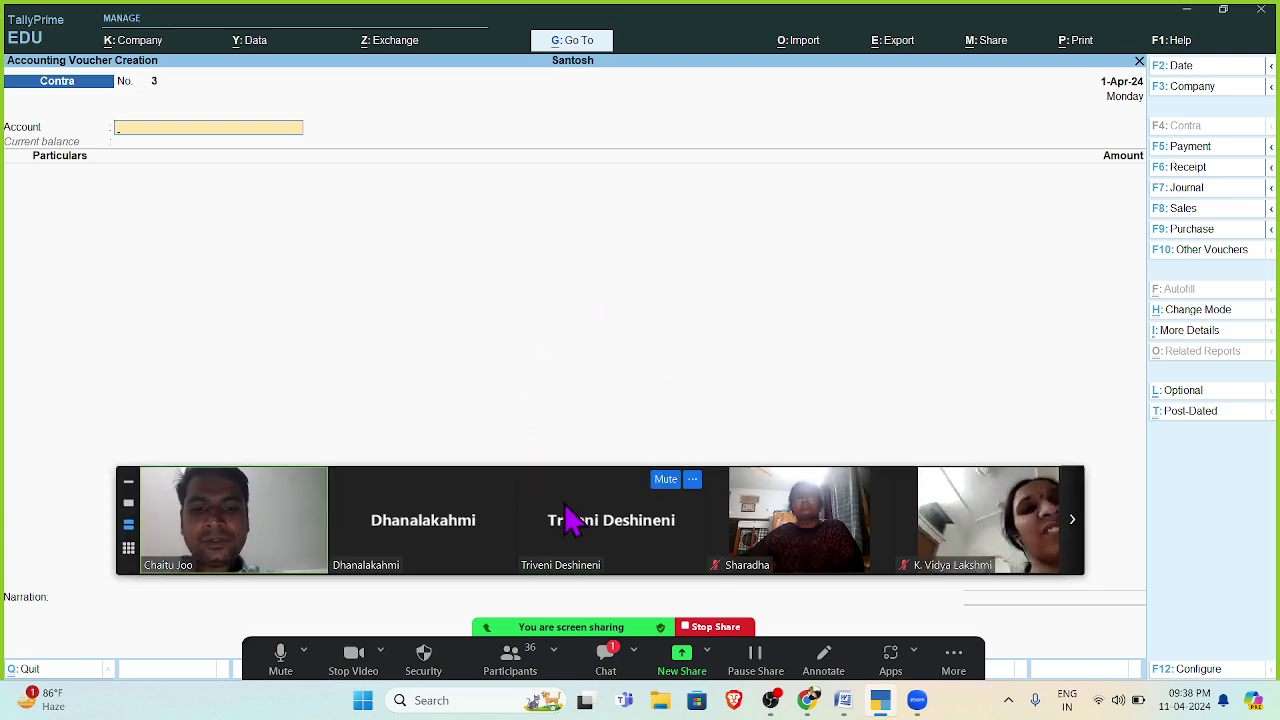
pyautogui.click(846, 702)
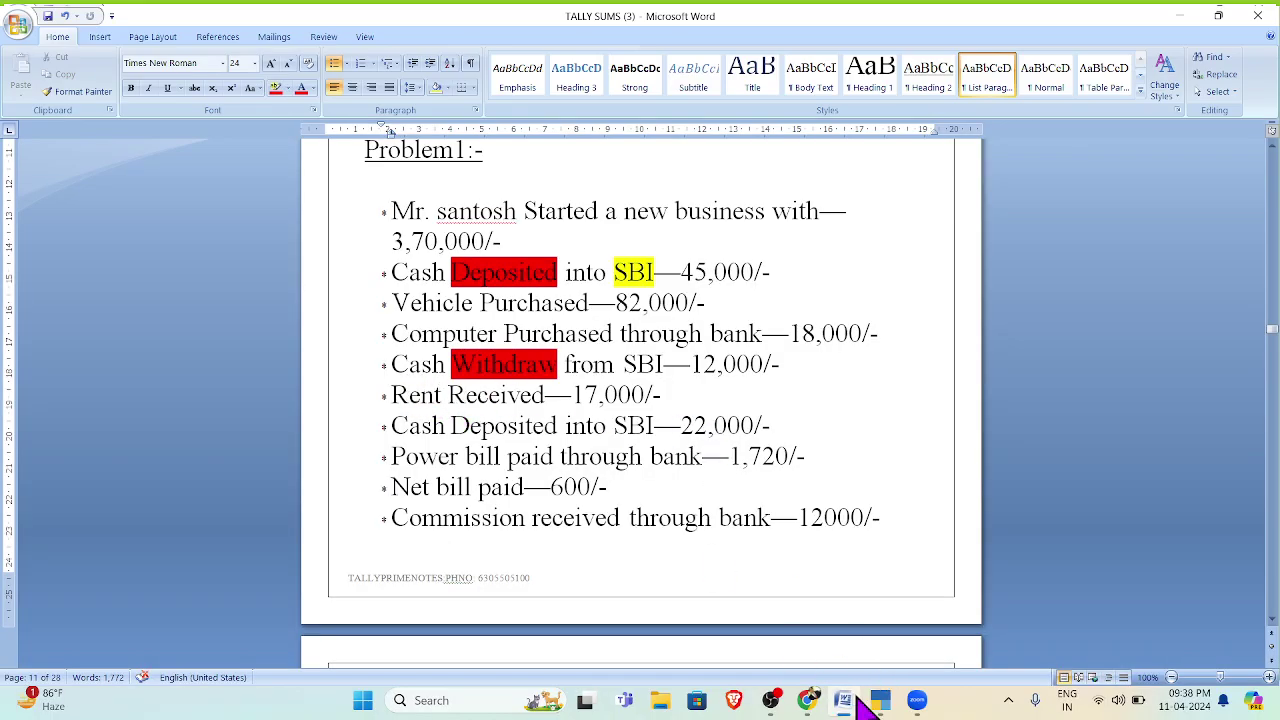
pyautogui.click(846, 702)
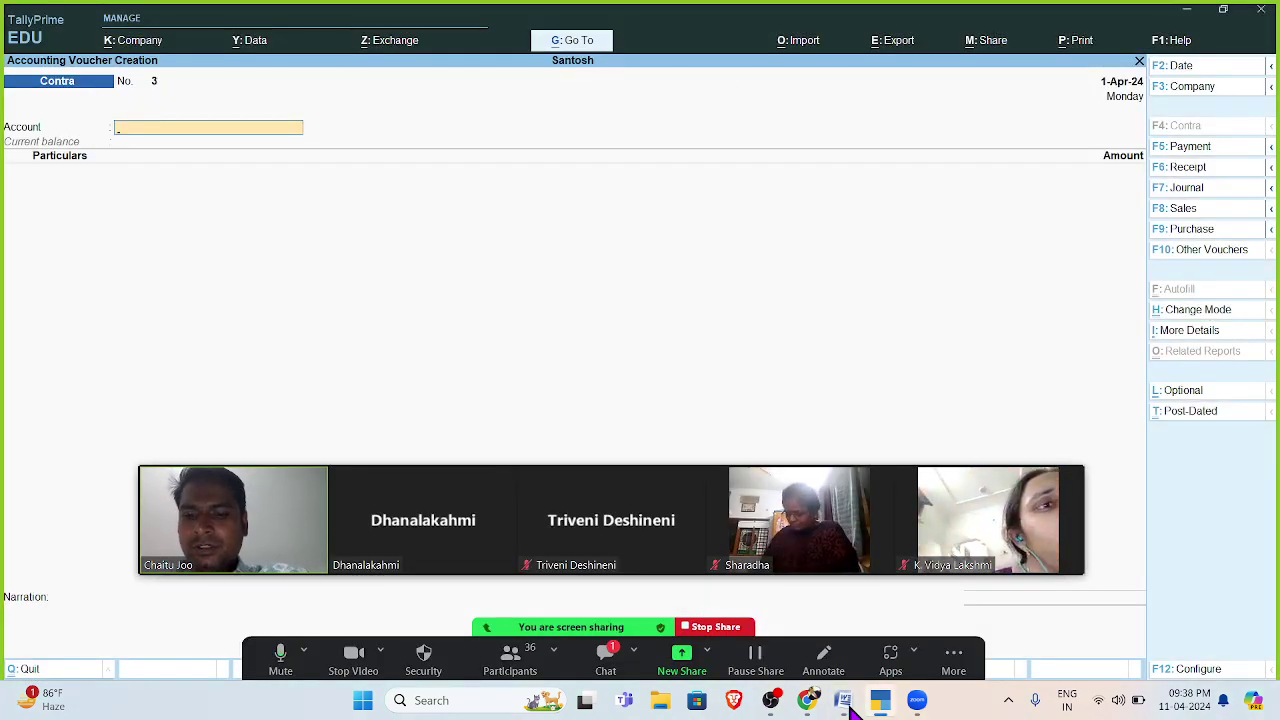
pyautogui.press('F6')
pyautogui.write('ca')
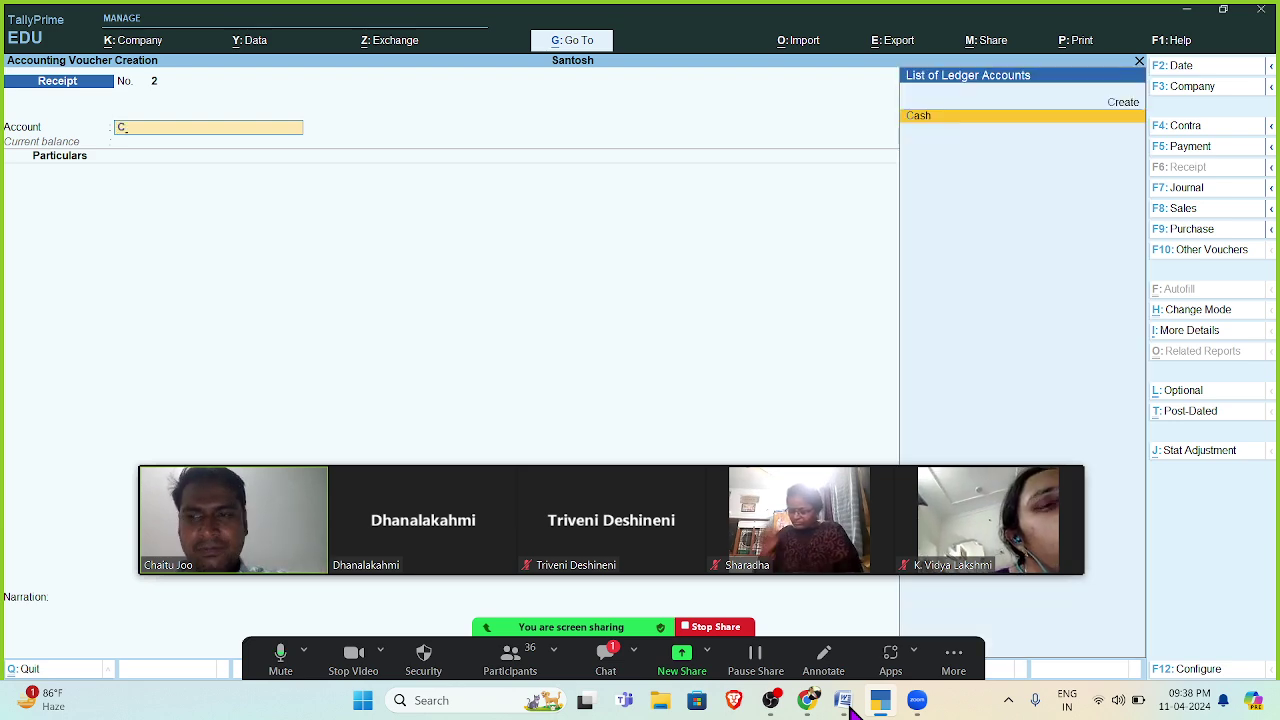
pyautogui.press('Return')
pyautogui.write('Re')
pyautogui.press('Return')
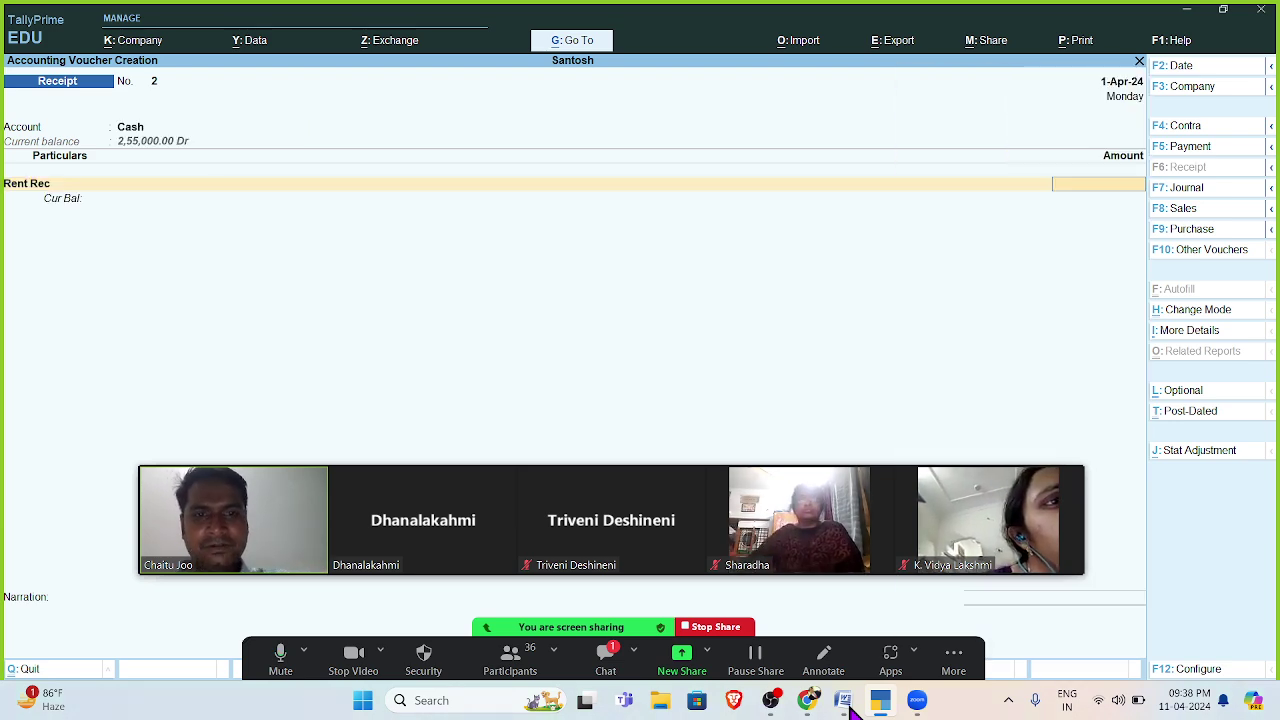
# - Recheck the rent amount in Word, enter 17000 on the receipt and save the voucher
pyautogui.click(846, 702)
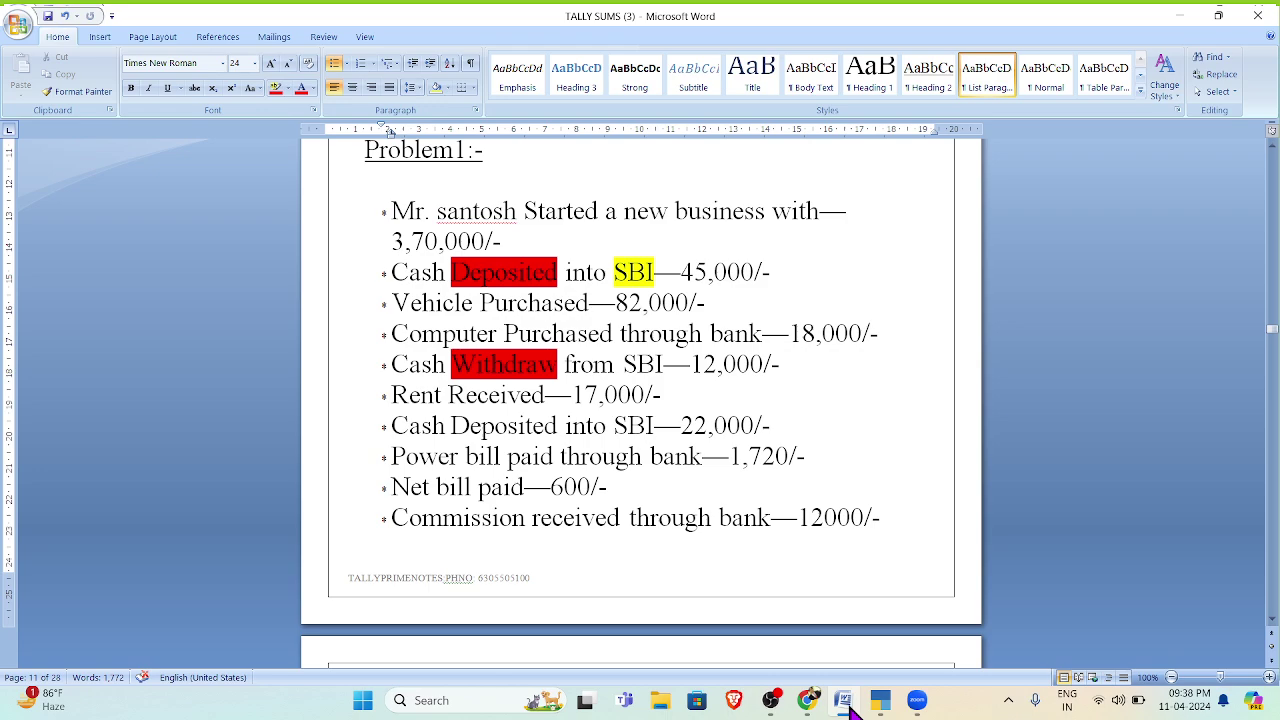
pyautogui.click(846, 702)
pyautogui.write('17000')
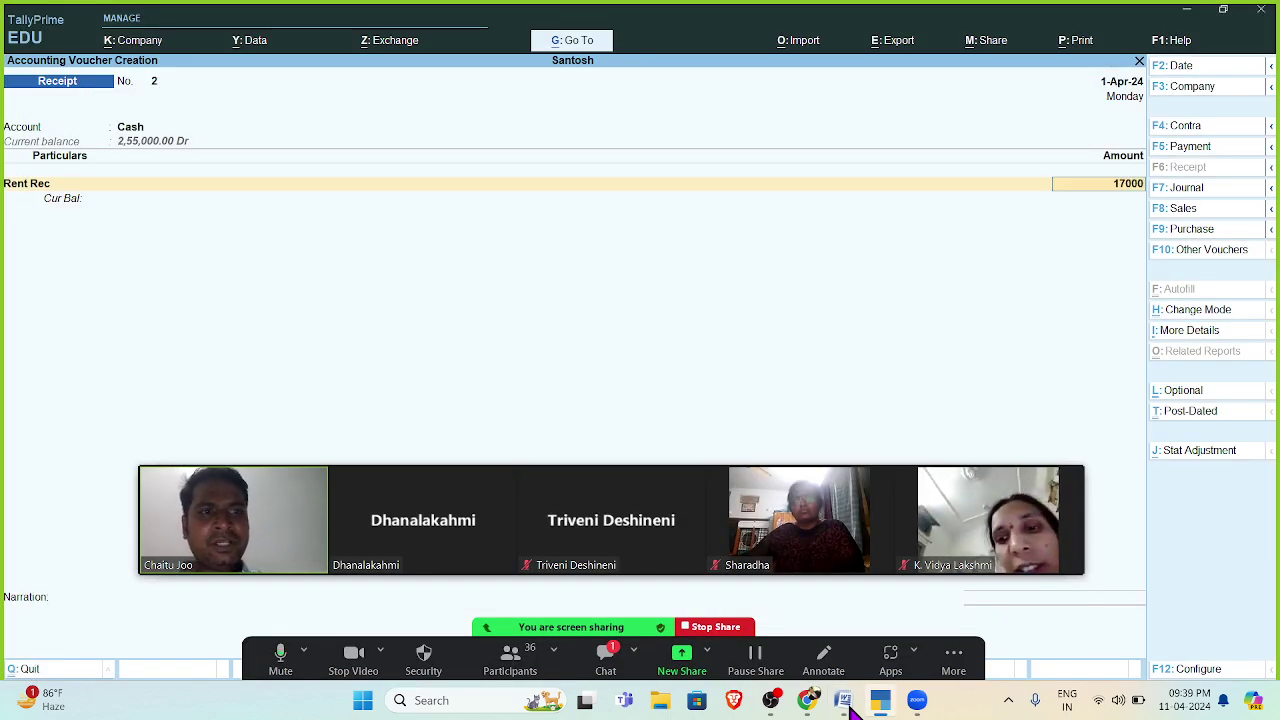
pyautogui.press('Return')
pyautogui.press('Return')
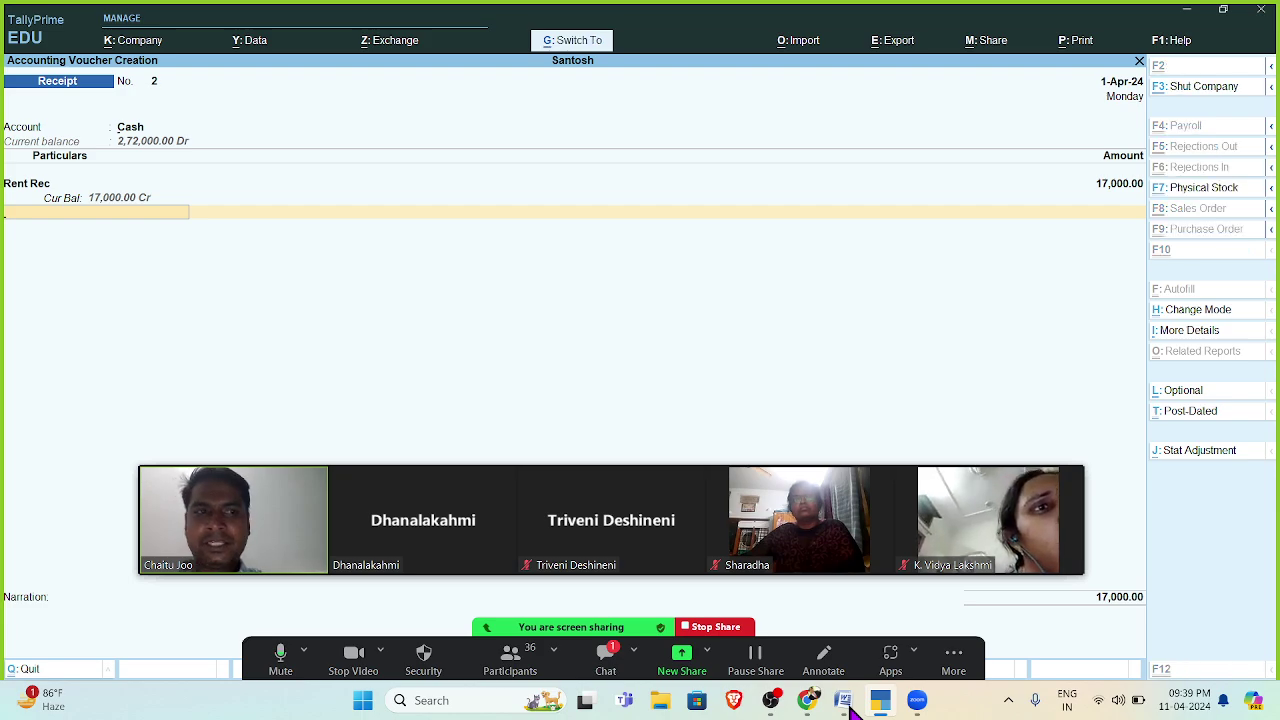
pyautogui.press('Return')
# - Check the second SBI deposit in Word, then open a Contra voucher with Sbi as account and Cash as particulars
pyautogui.click(846, 702)
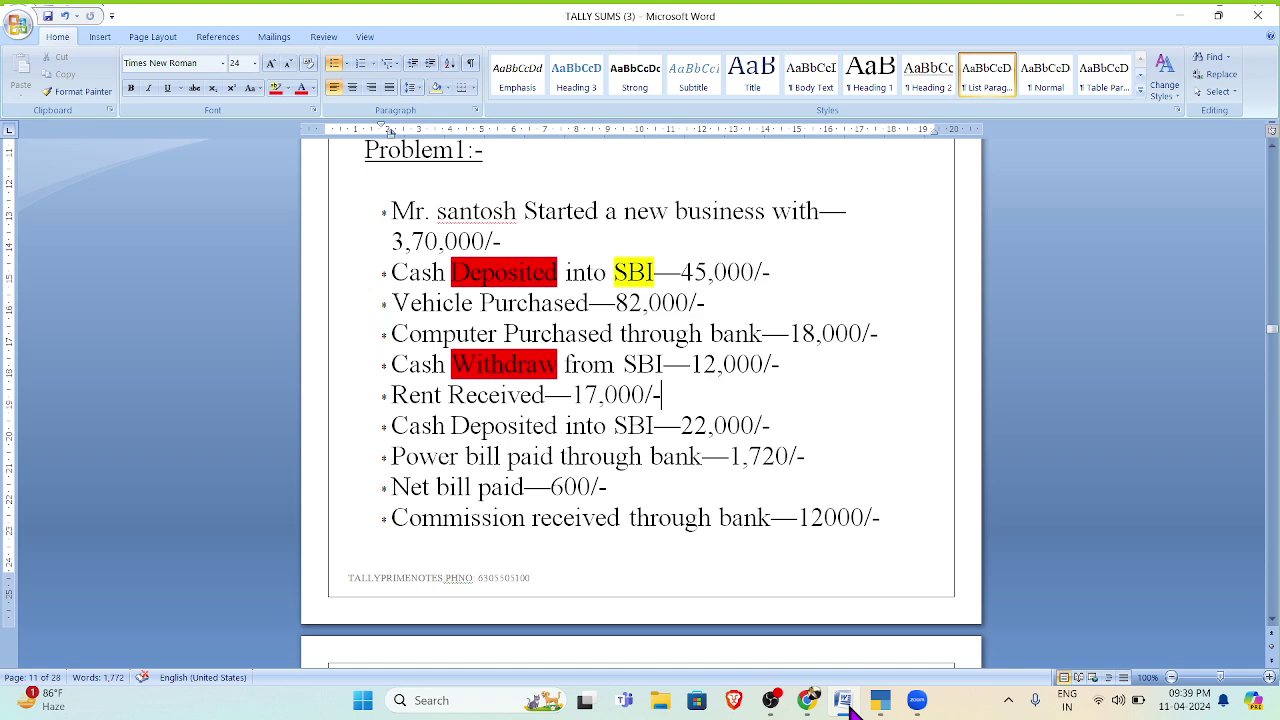
pyautogui.click(846, 702)
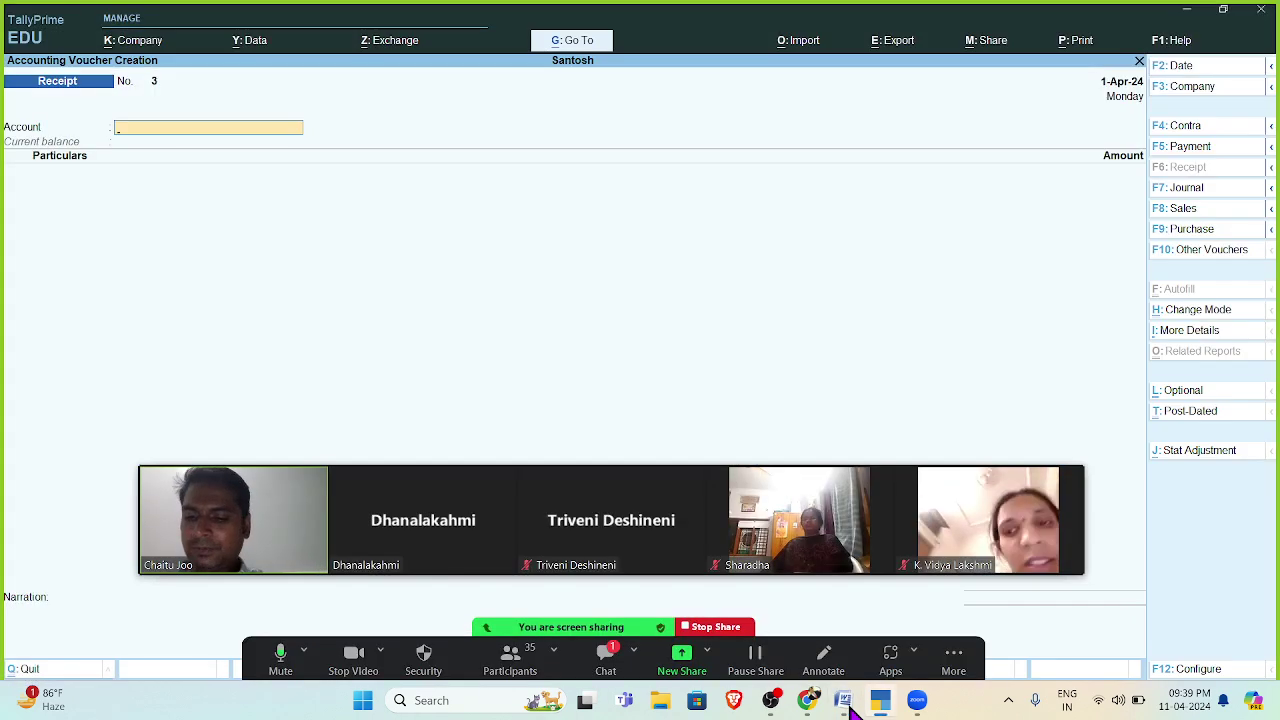
pyautogui.press('F4')
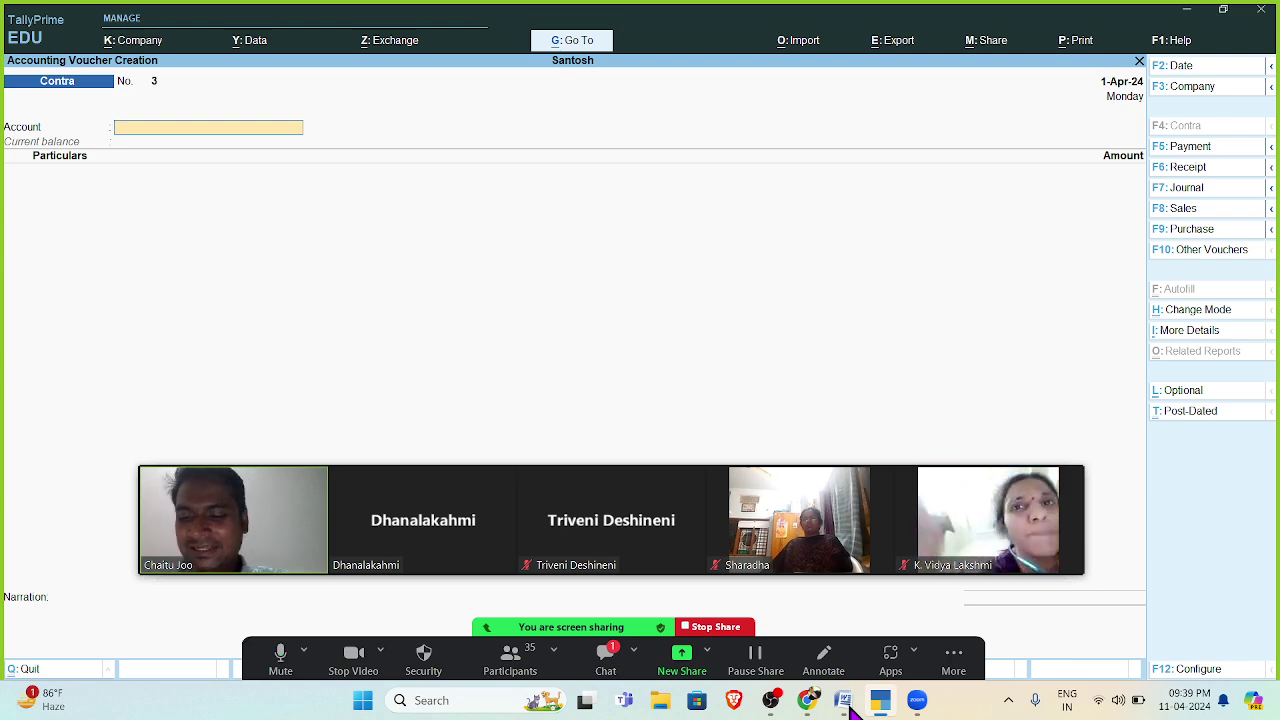
pyautogui.write('Sb')
pyautogui.press('Return')
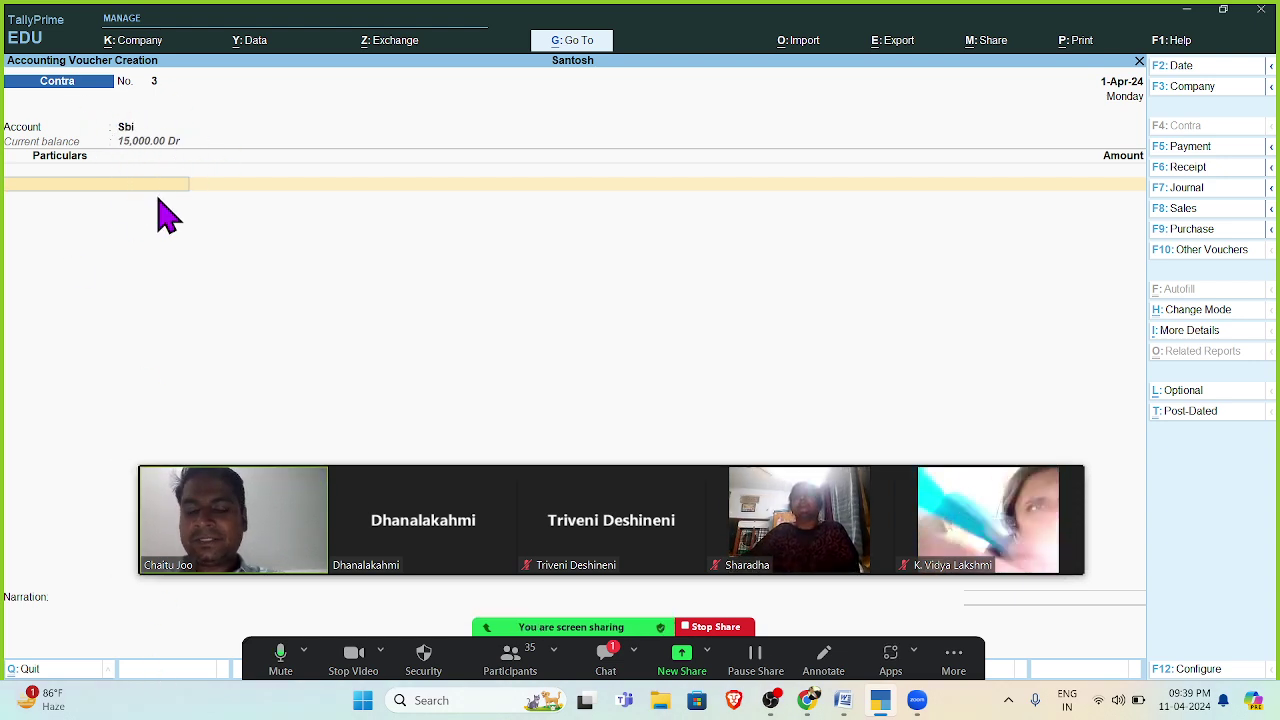
pyautogui.write('Ca')
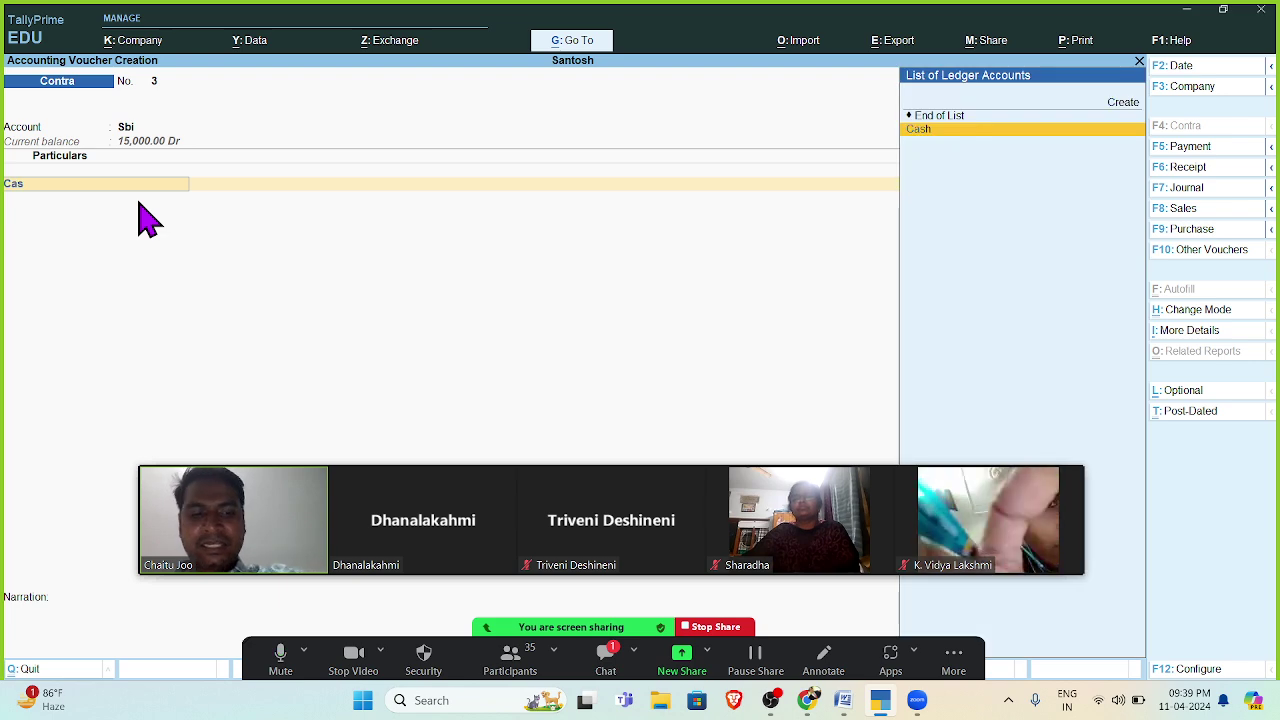
pyautogui.write('s')
pyautogui.press('Return')
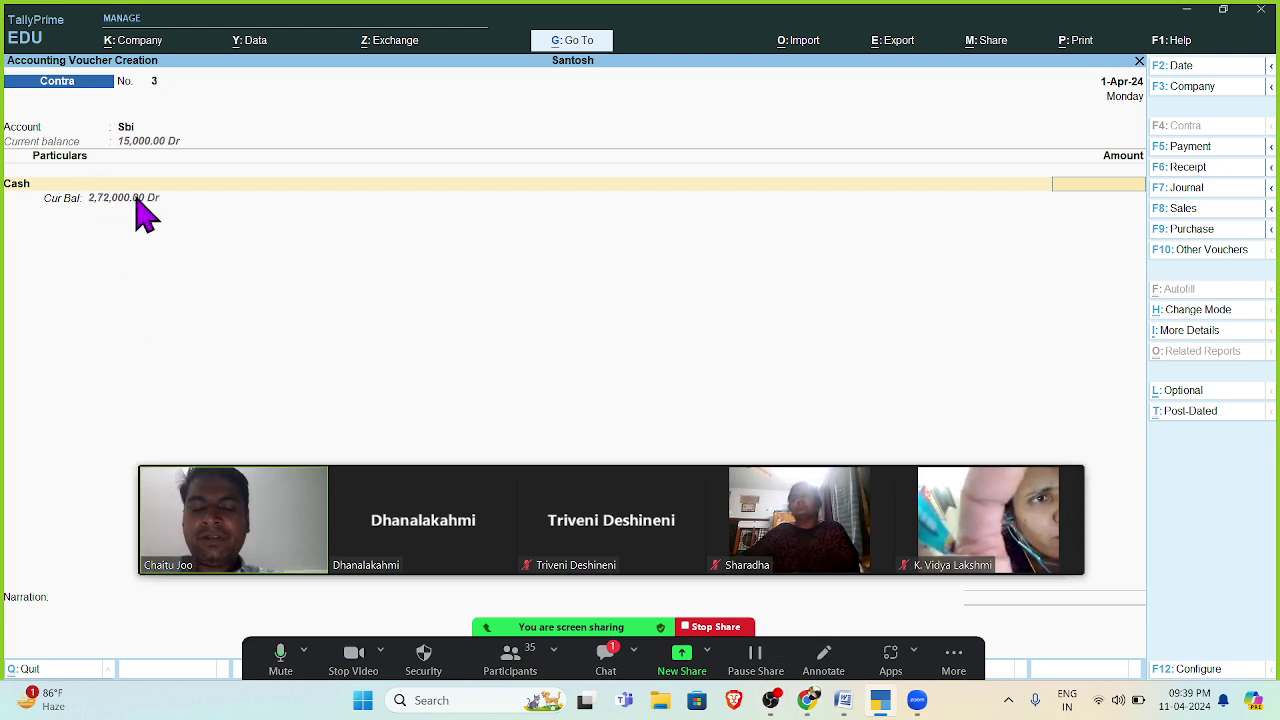
# - Recheck the deposit amount in Word, enter 22000 on the contra voucher and save it
pyautogui.click(843, 702)
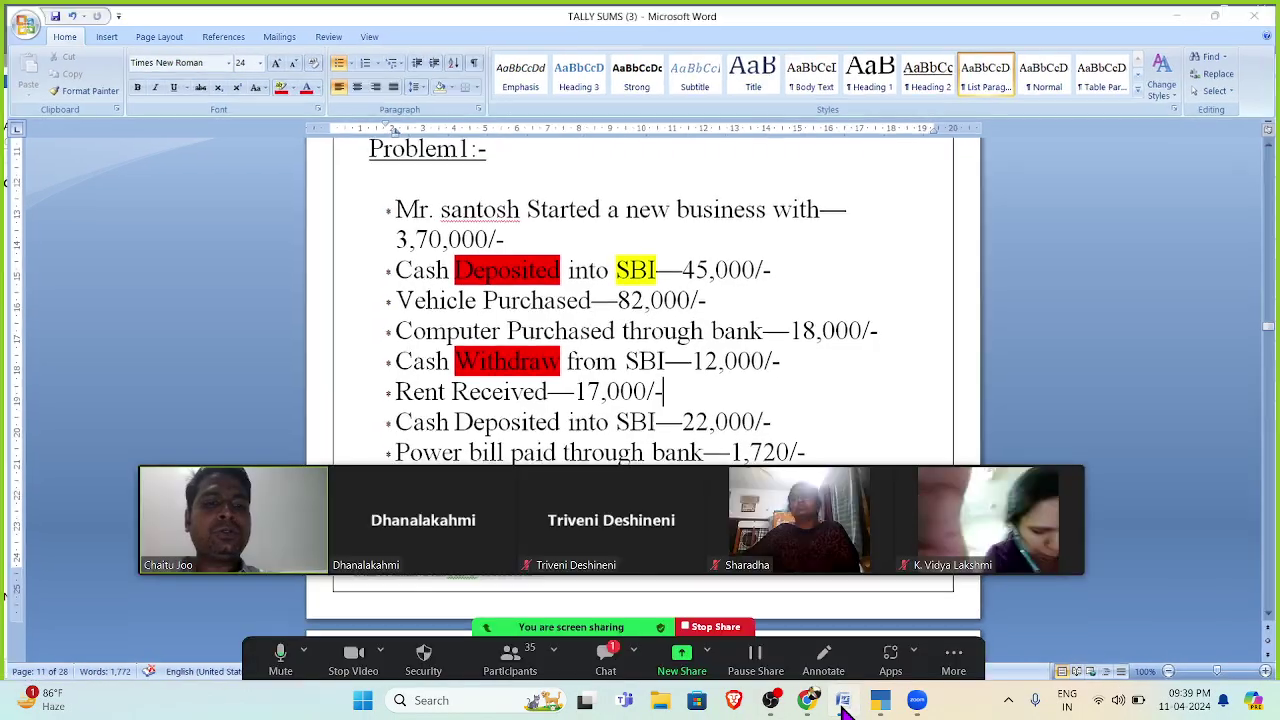
pyautogui.click(880, 700)
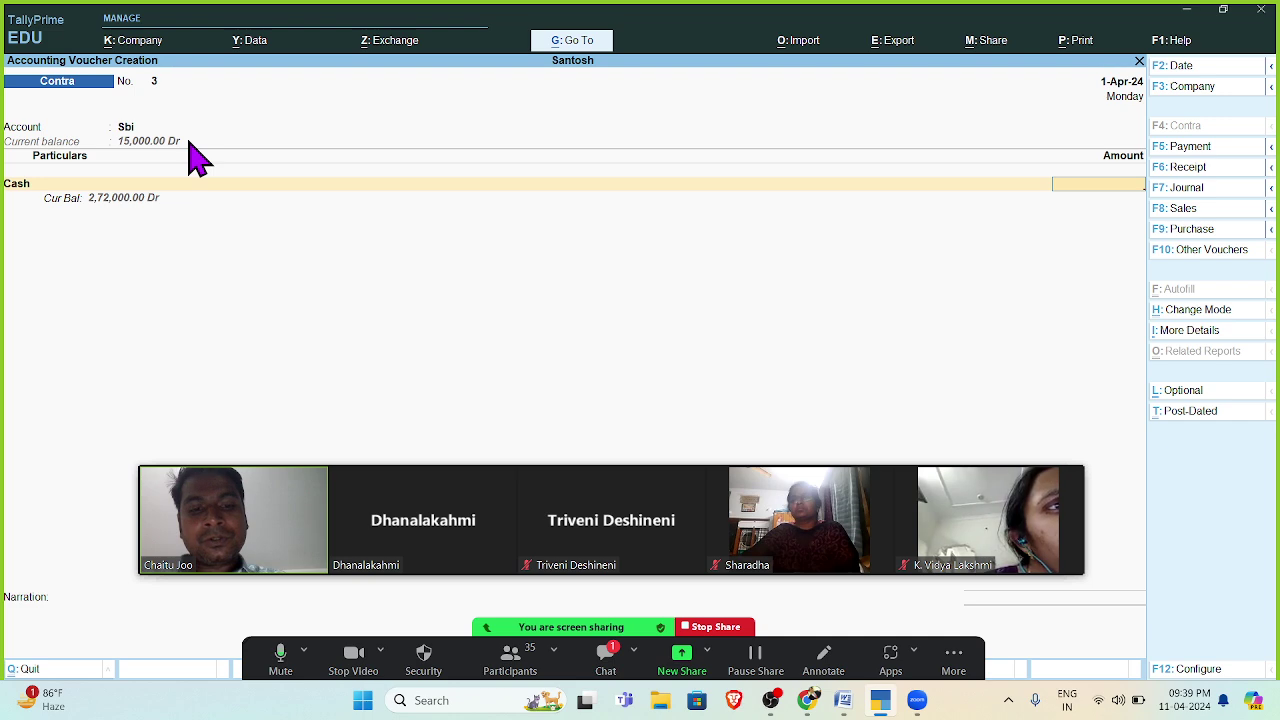
pyautogui.write('2000')
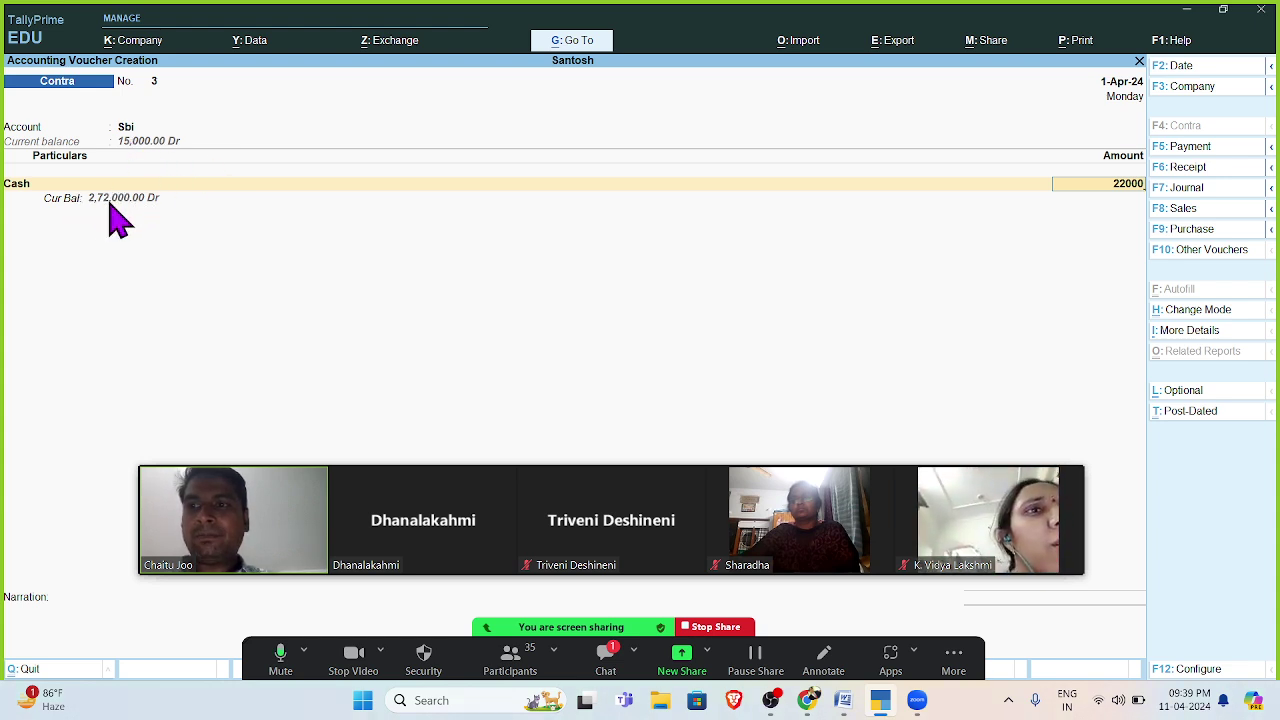
pyautogui.press('Return')
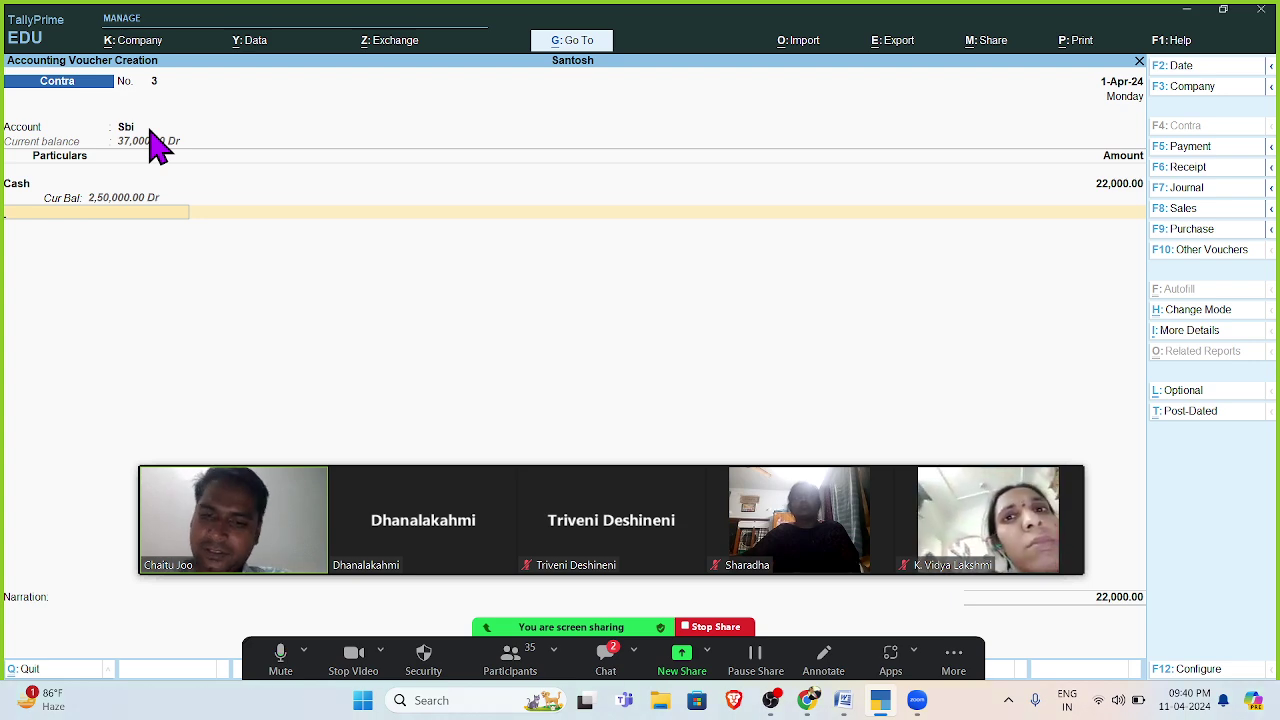
pyautogui.press('ctrl')
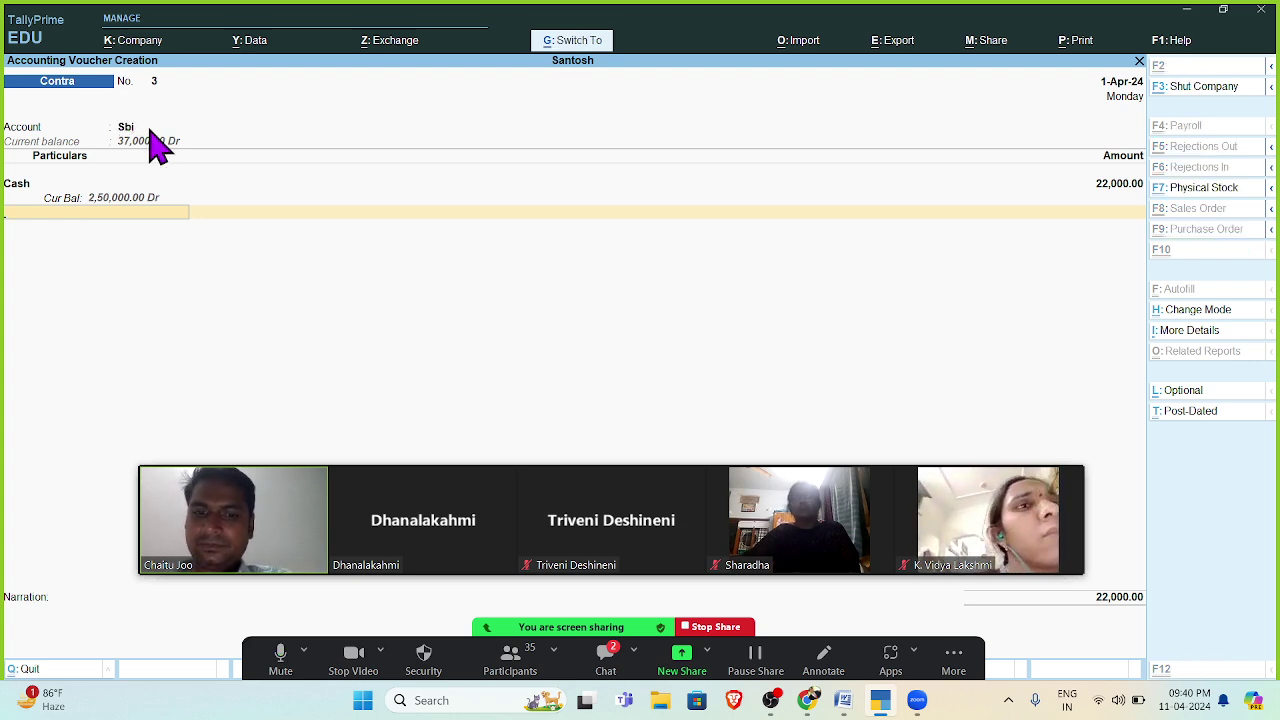
pyautogui.hotkey('ctrl', 'a')
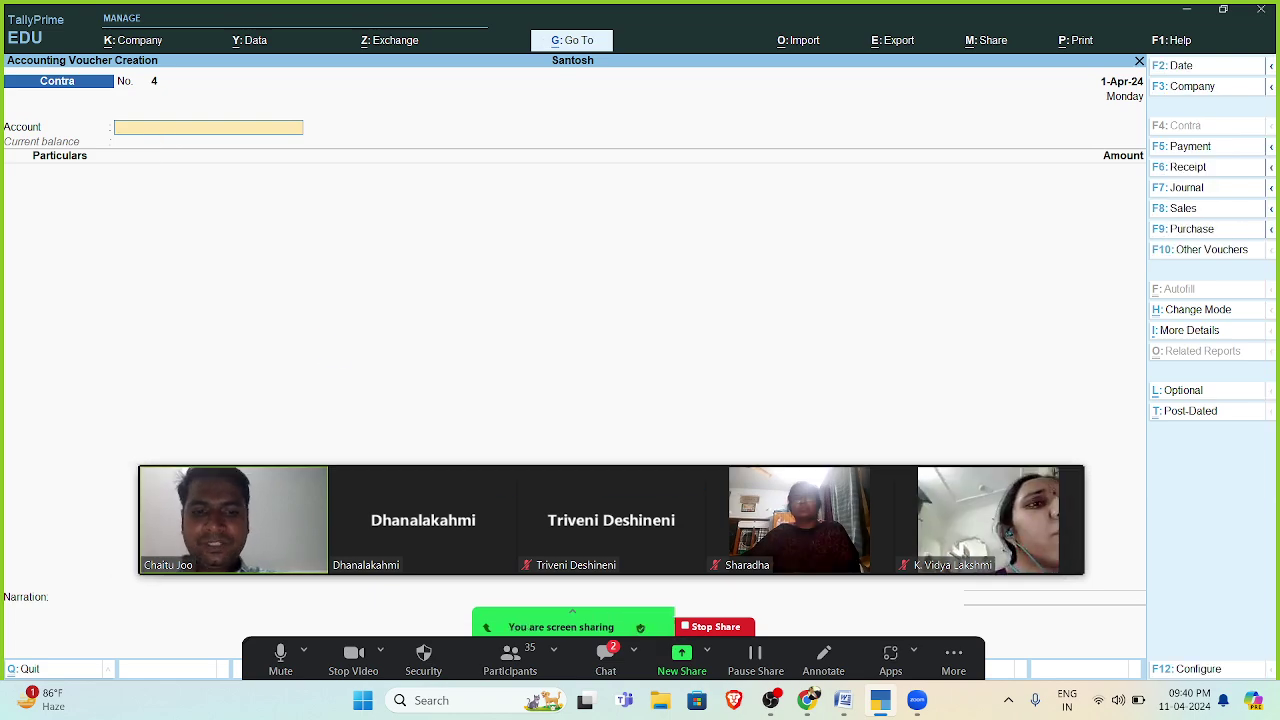
# - Check the power bill entry in Word and start a Payment voucher in TallyPrime with Sbi as account and Power Bill as particulars
pyautogui.click(843, 700)
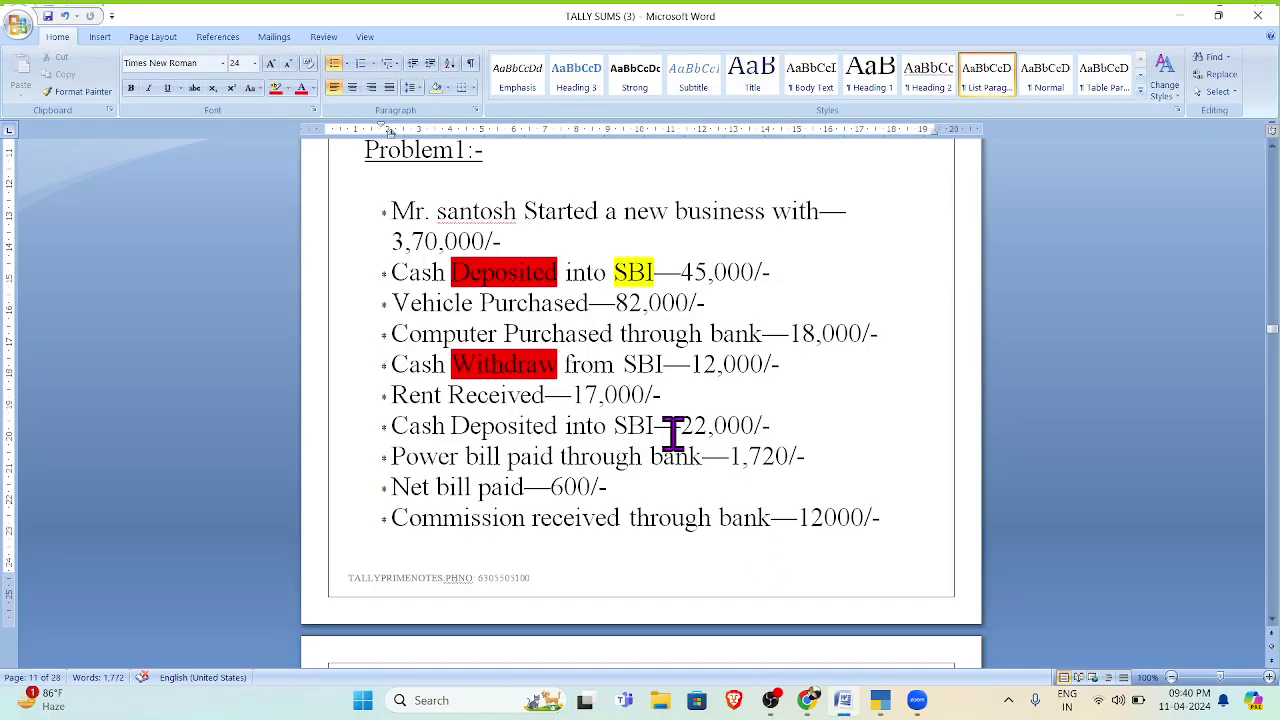
pyautogui.scroll(-1, 671, 432)
pyautogui.scroll(-1, 673, 432)
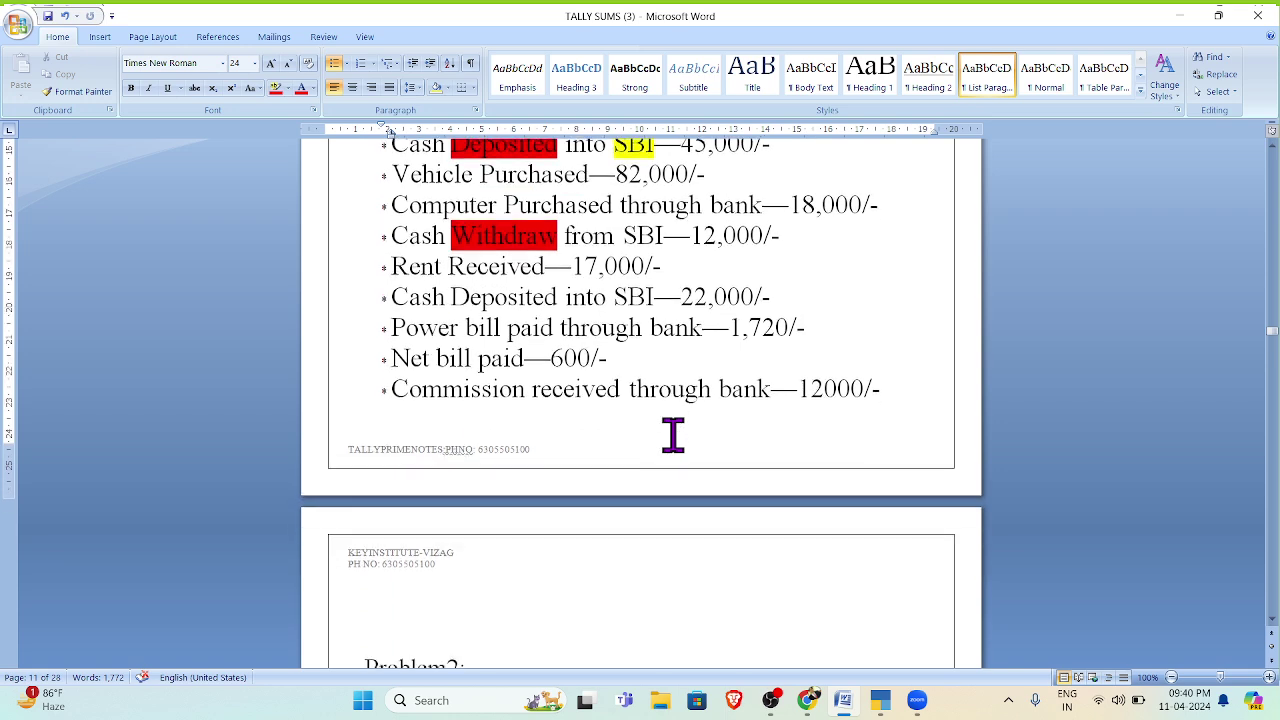
pyautogui.click(839, 710)
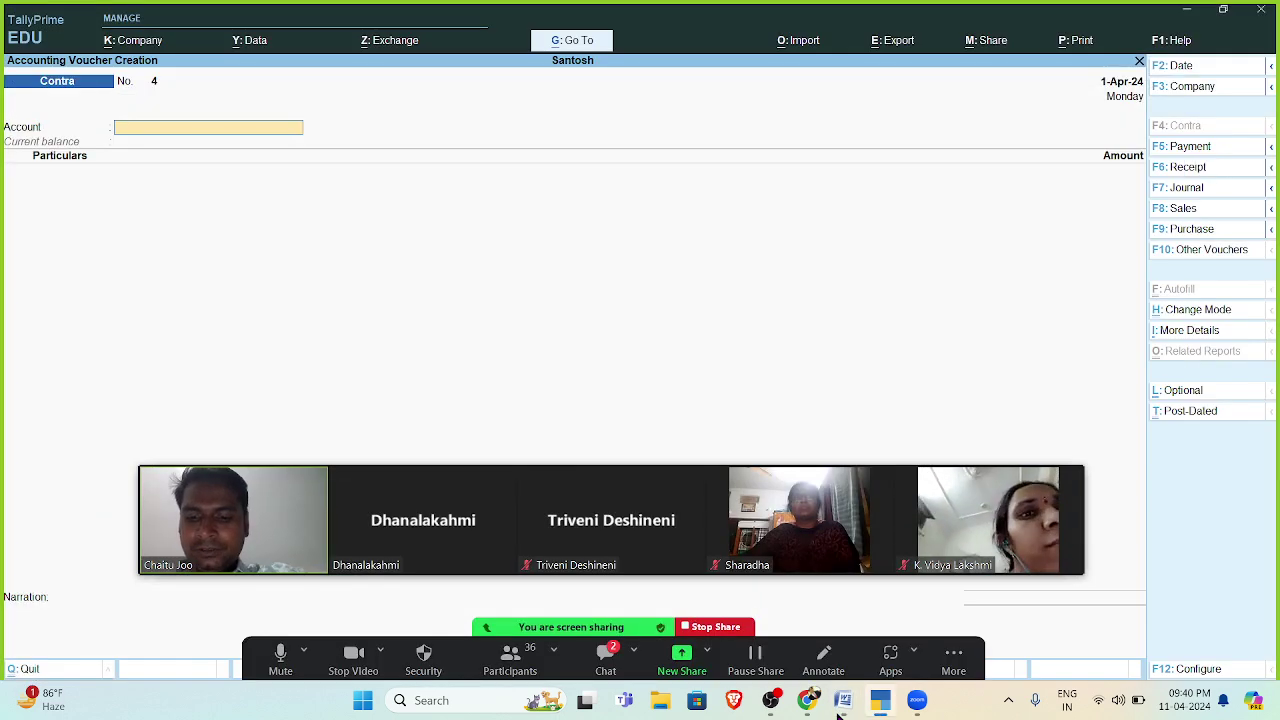
pyautogui.write('Sb')
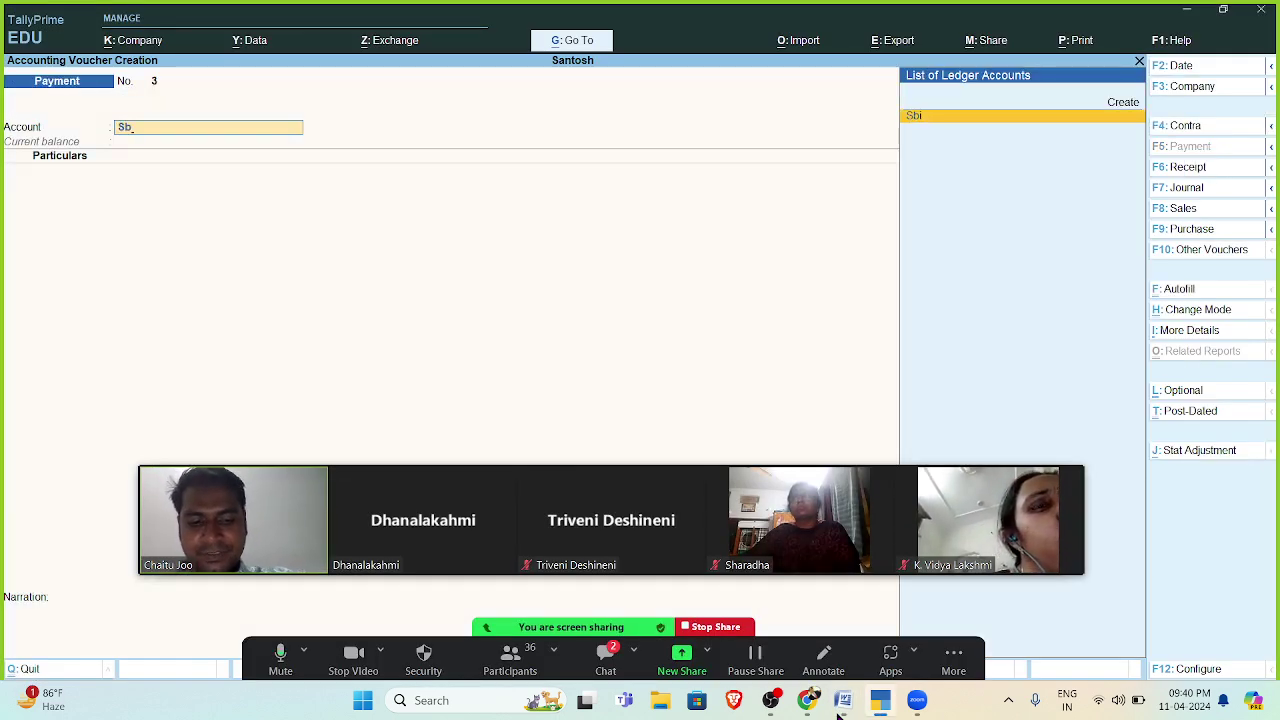
pyautogui.press('Return')
pyautogui.write('Po')
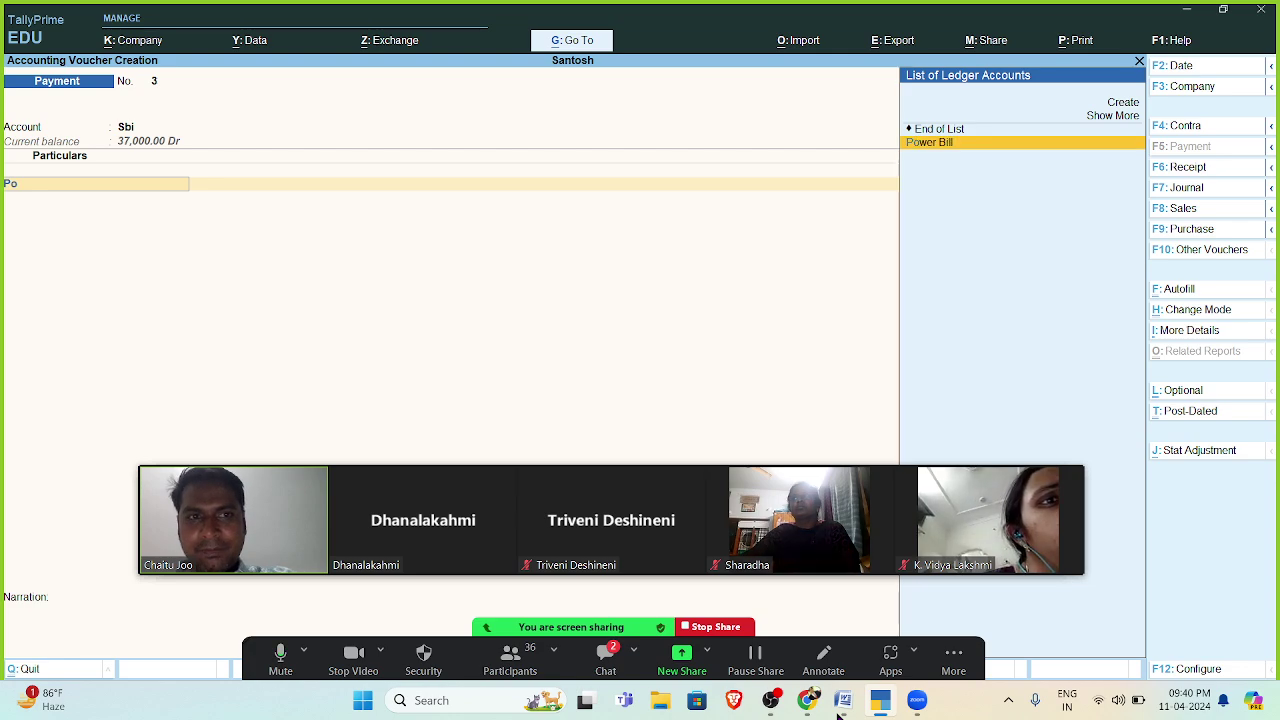
pyautogui.press('Return')
# - Recheck the power bill amount in Word, enter 1720 on the payment voucher and save it
pyautogui.click(840, 710)
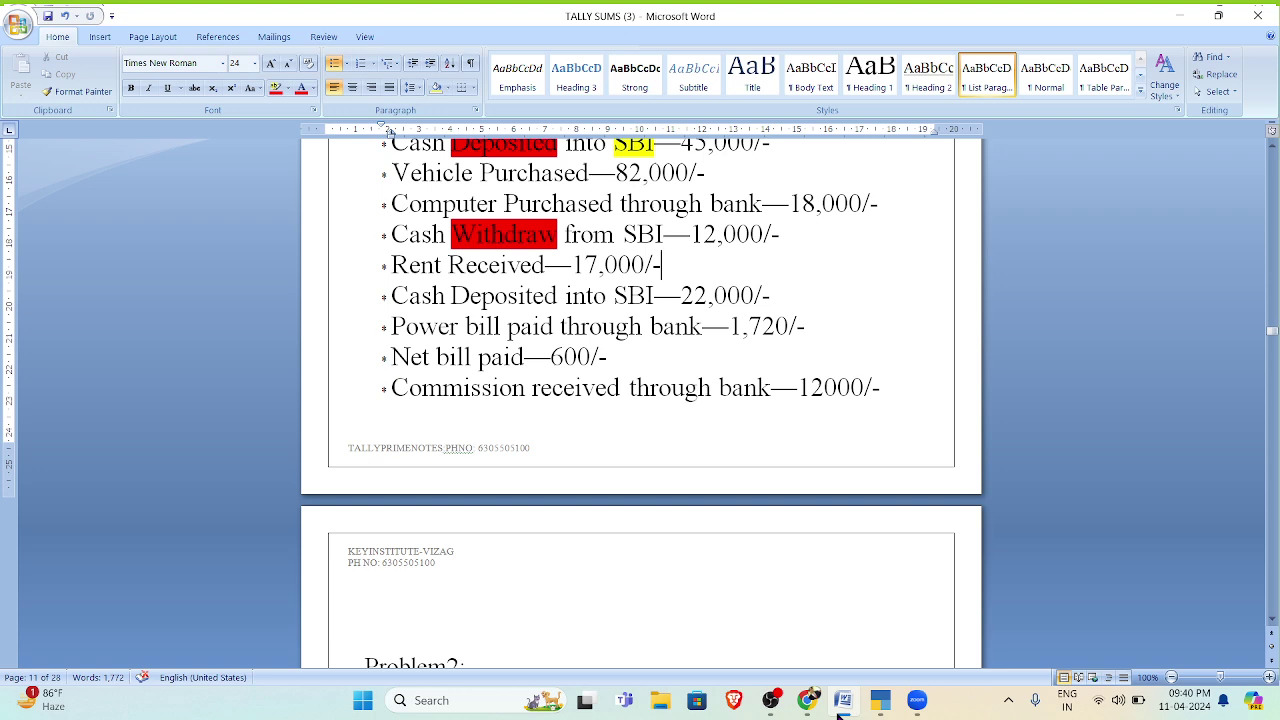
pyautogui.click(840, 710)
pyautogui.write('1720')
pyautogui.press('Return')
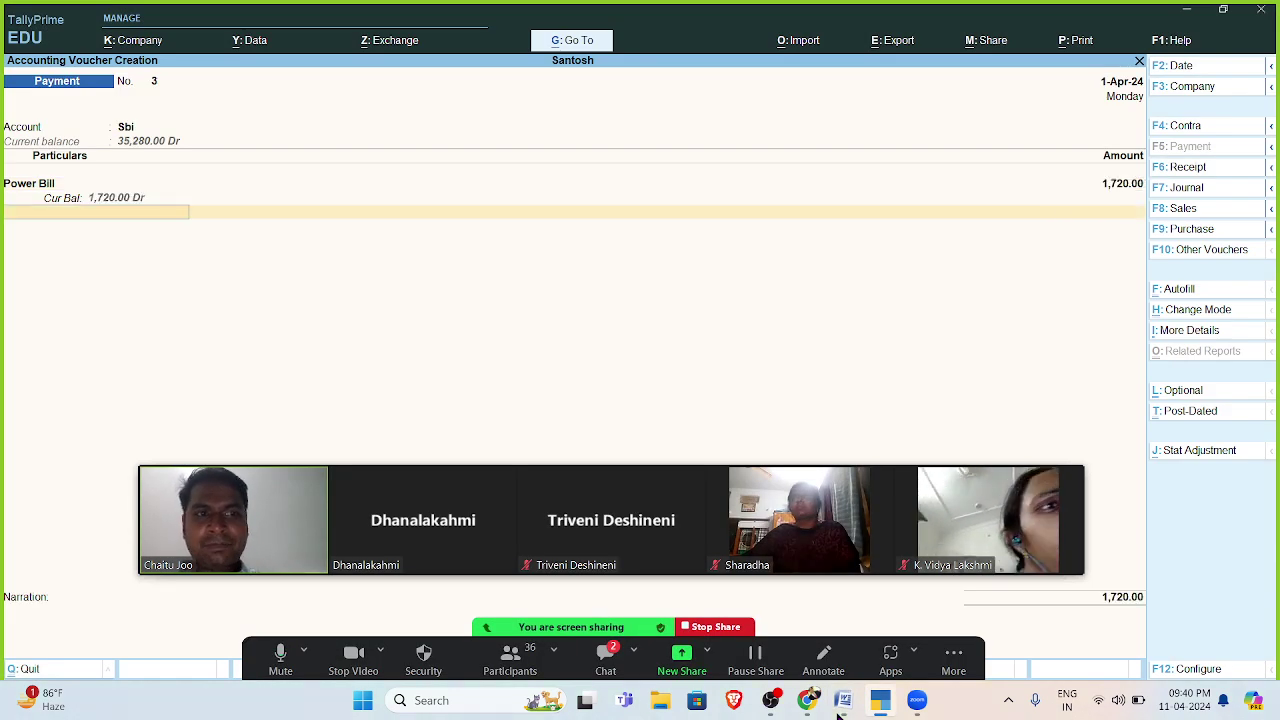
pyautogui.press('Return')
pyautogui.press('Return')
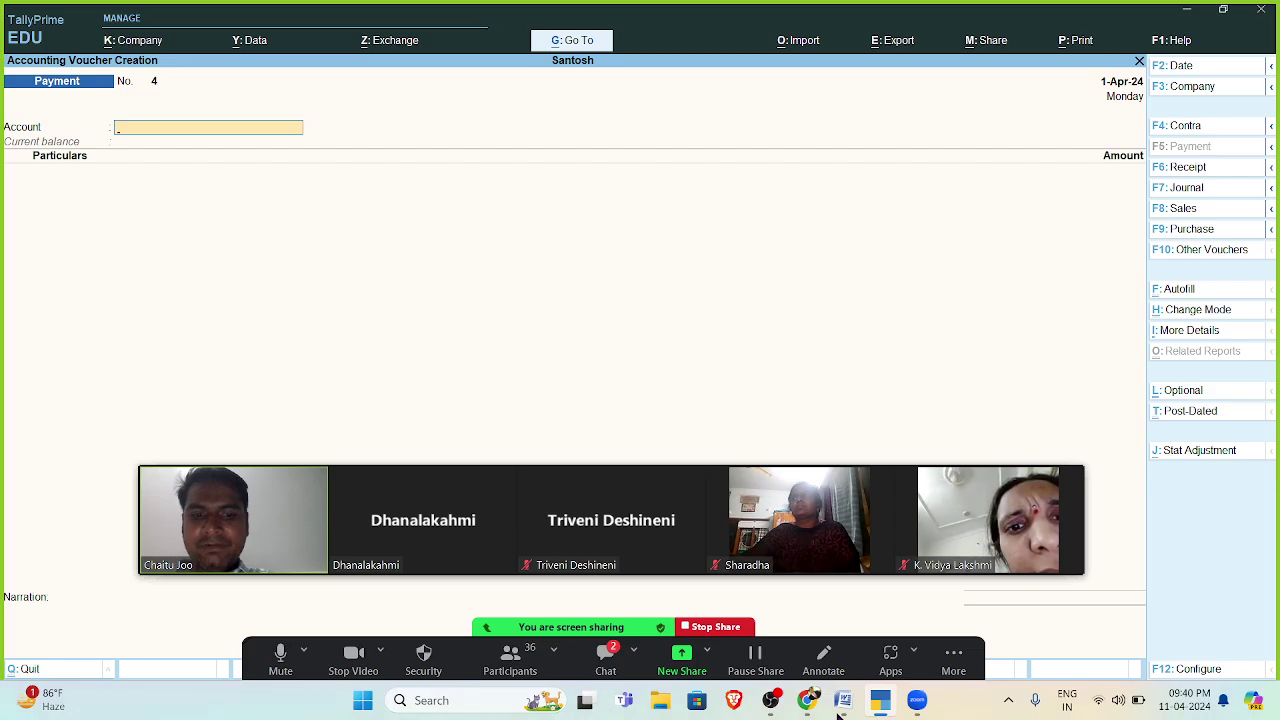
# - Check the net bill entry in Word and fill a new Payment voucher with Cash as account and Net Bill as particulars
pyautogui.click(841, 712)
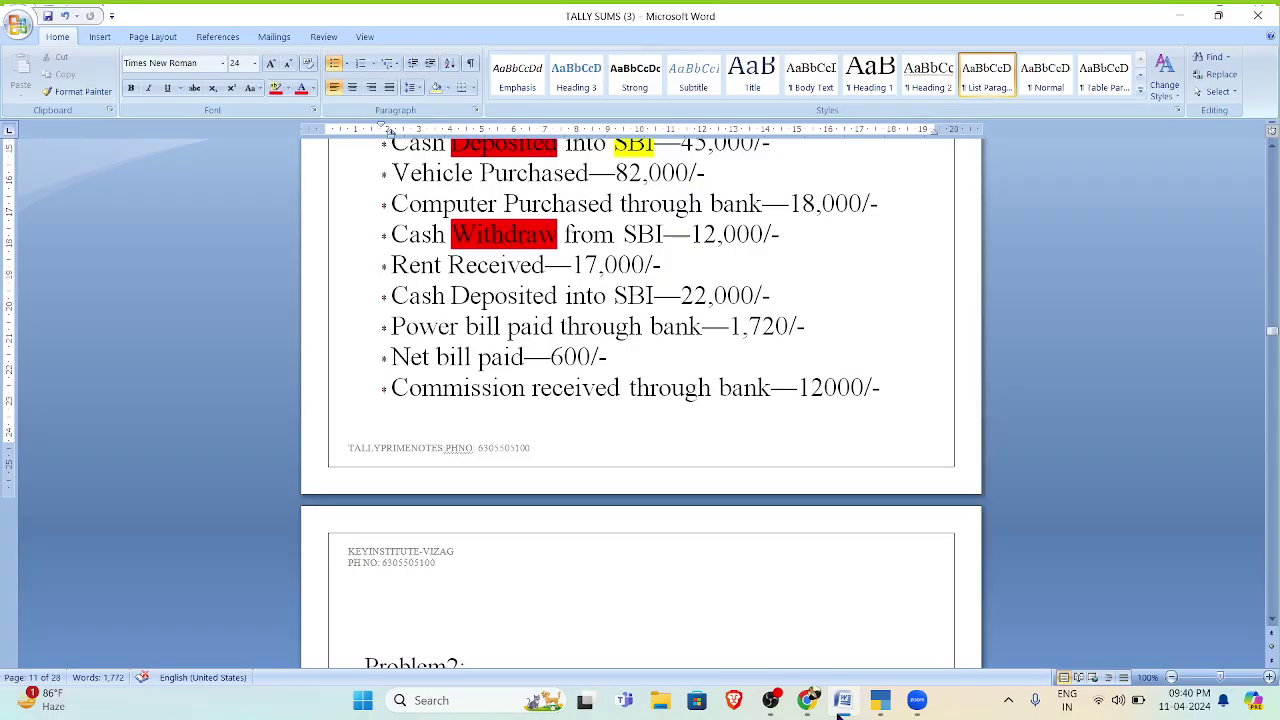
pyautogui.click(841, 712)
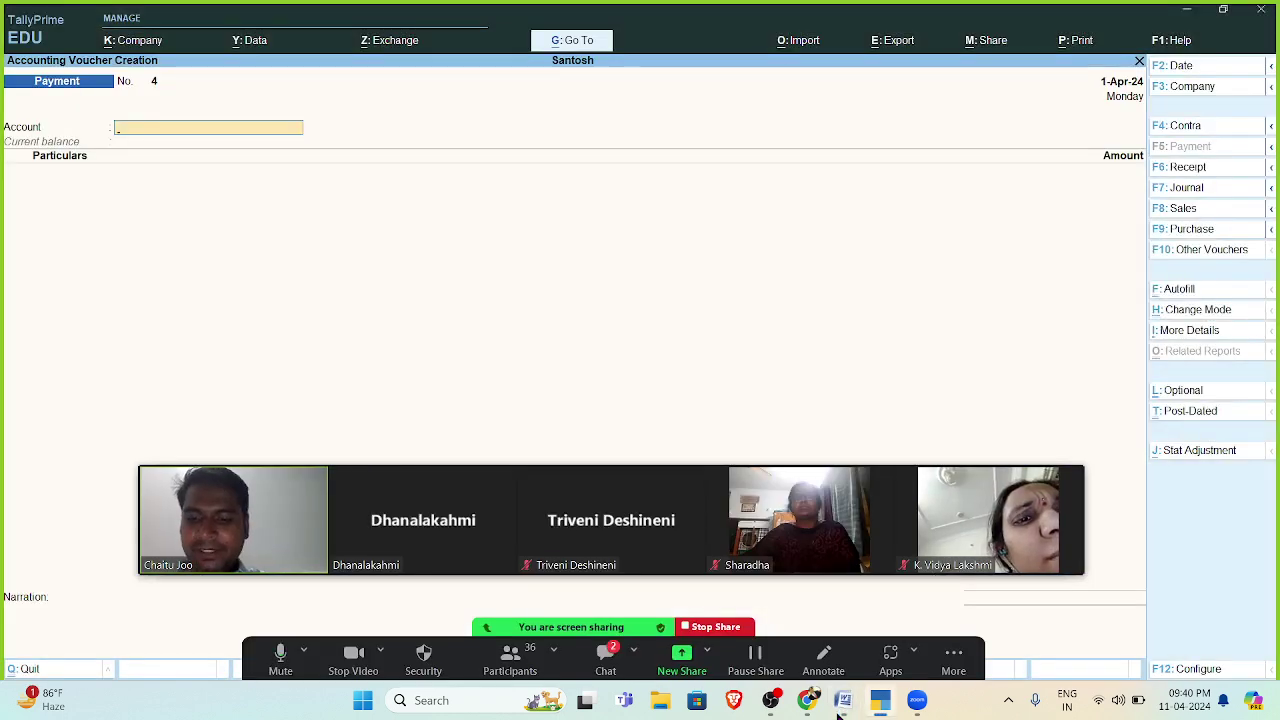
pyautogui.write('C')
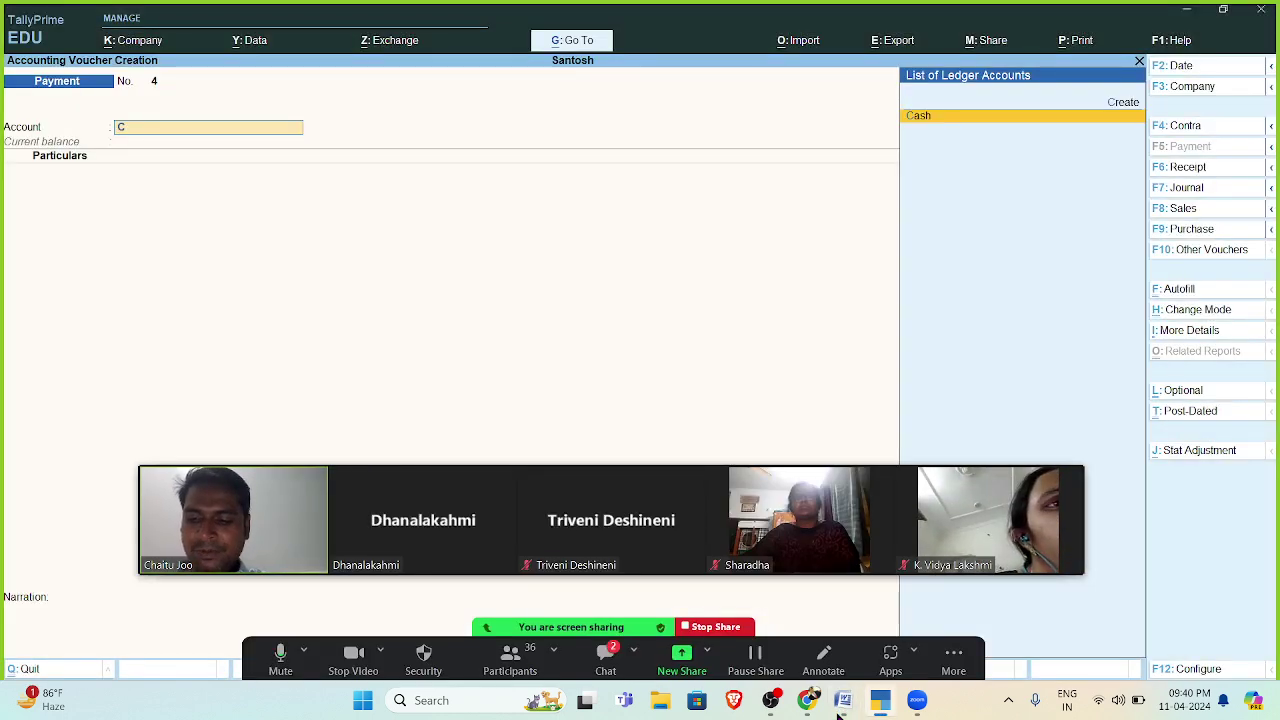
pyautogui.write('a')
pyautogui.press('Return')
pyautogui.write('Ne')
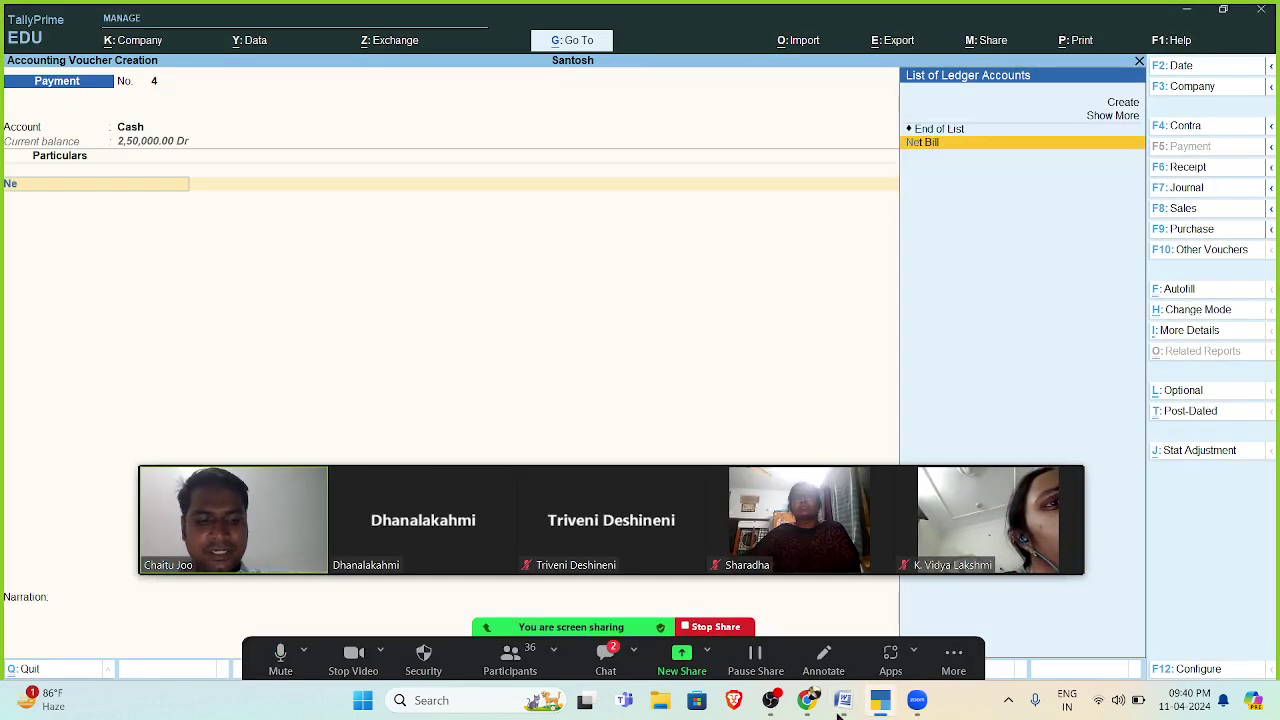
pyautogui.press('Return')
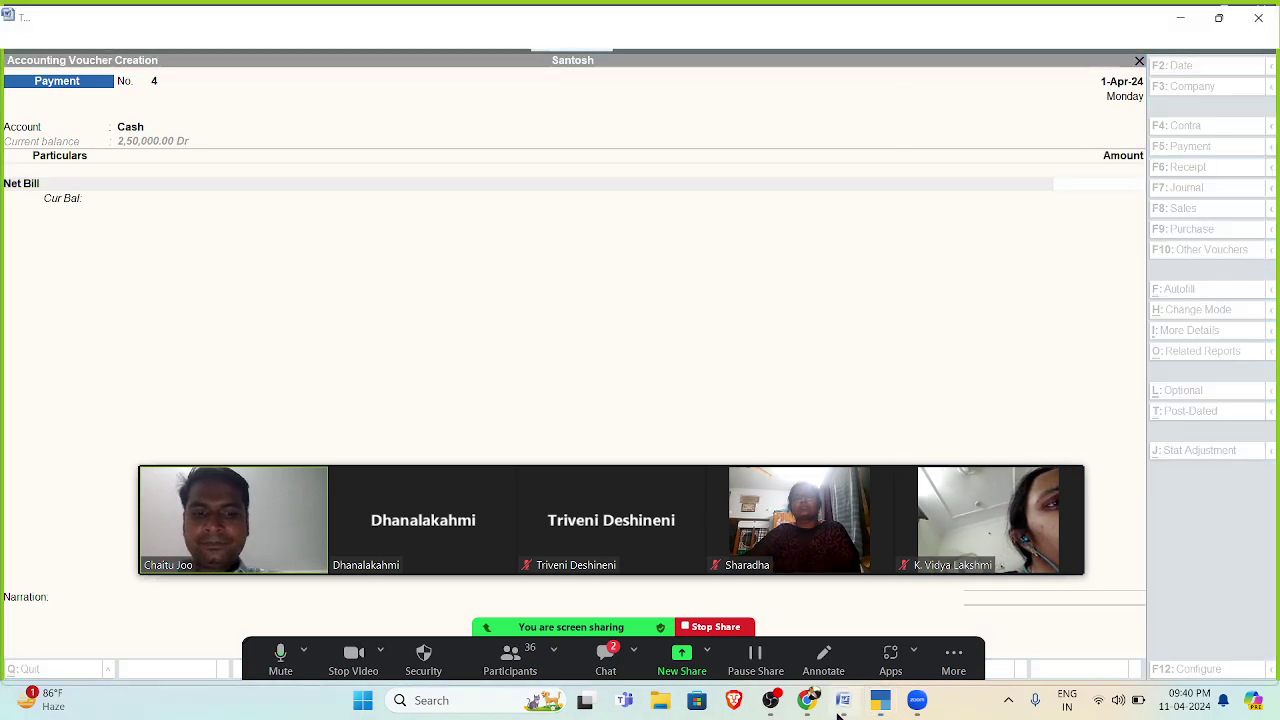
# - Recheck the net bill amount in Word, enter 600 on the payment voucher and save it
pyautogui.click(840, 710)
pyautogui.write('600')
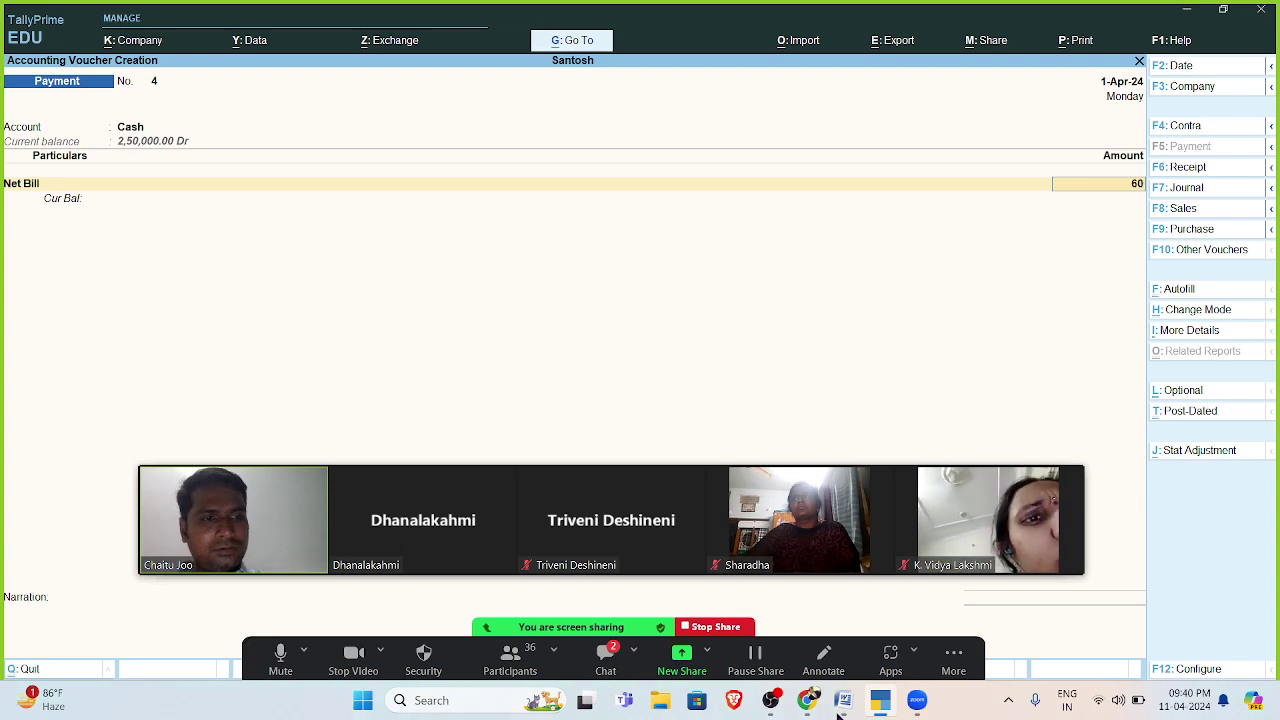
pyautogui.press('Return')
pyautogui.press('Return')
pyautogui.press('Return')
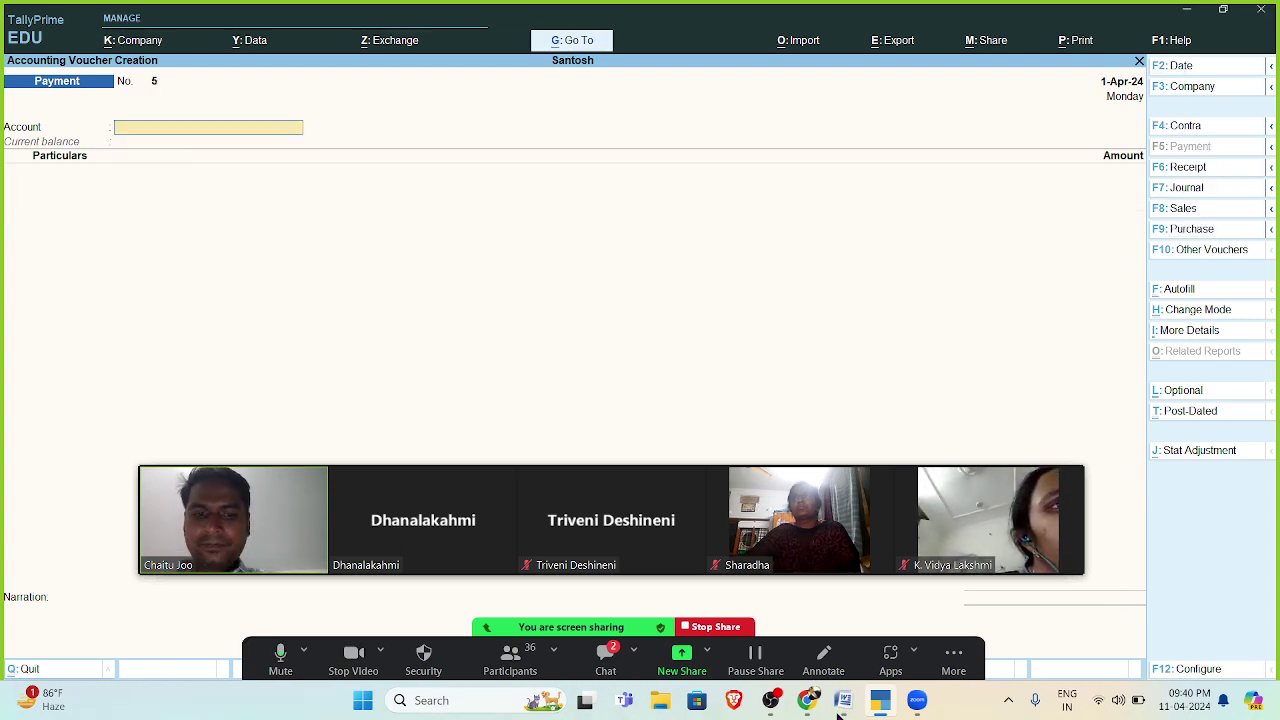
# - Check the commission entry in Word and start a Receipt voucher in TallyPrime with Sbi as account and Commission as particulars
pyautogui.click(840, 710)
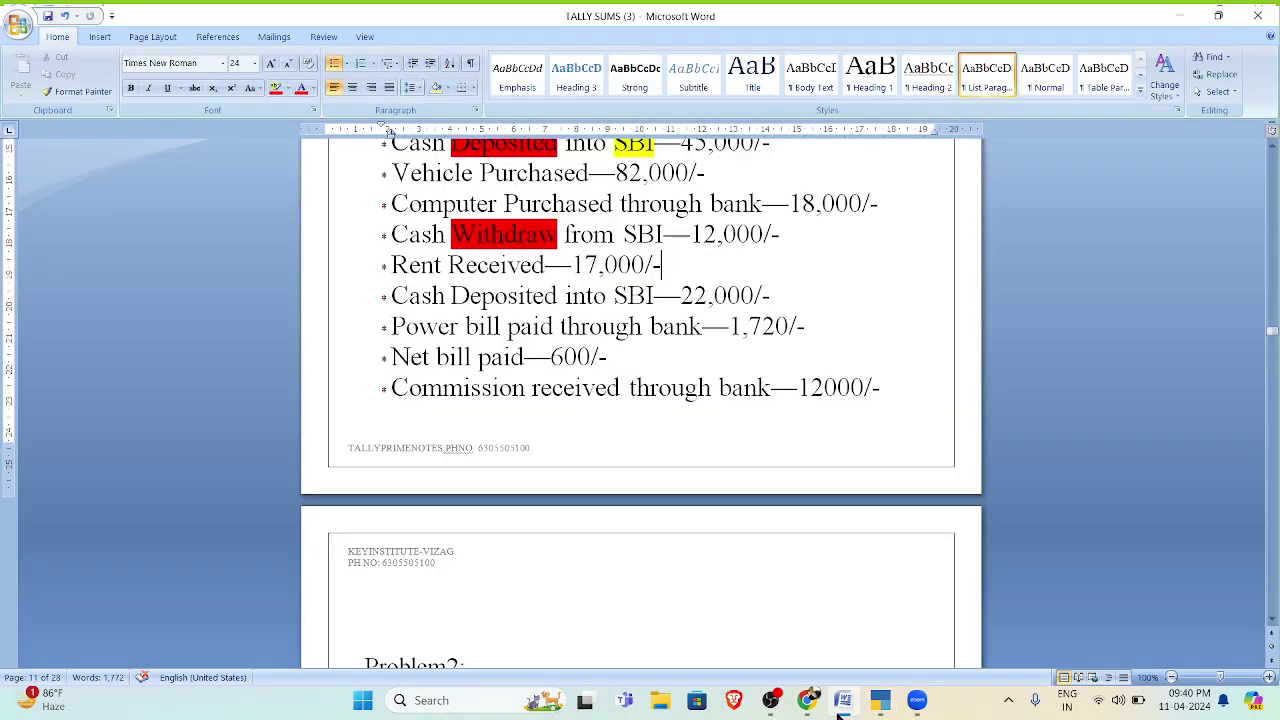
pyautogui.click(840, 710)
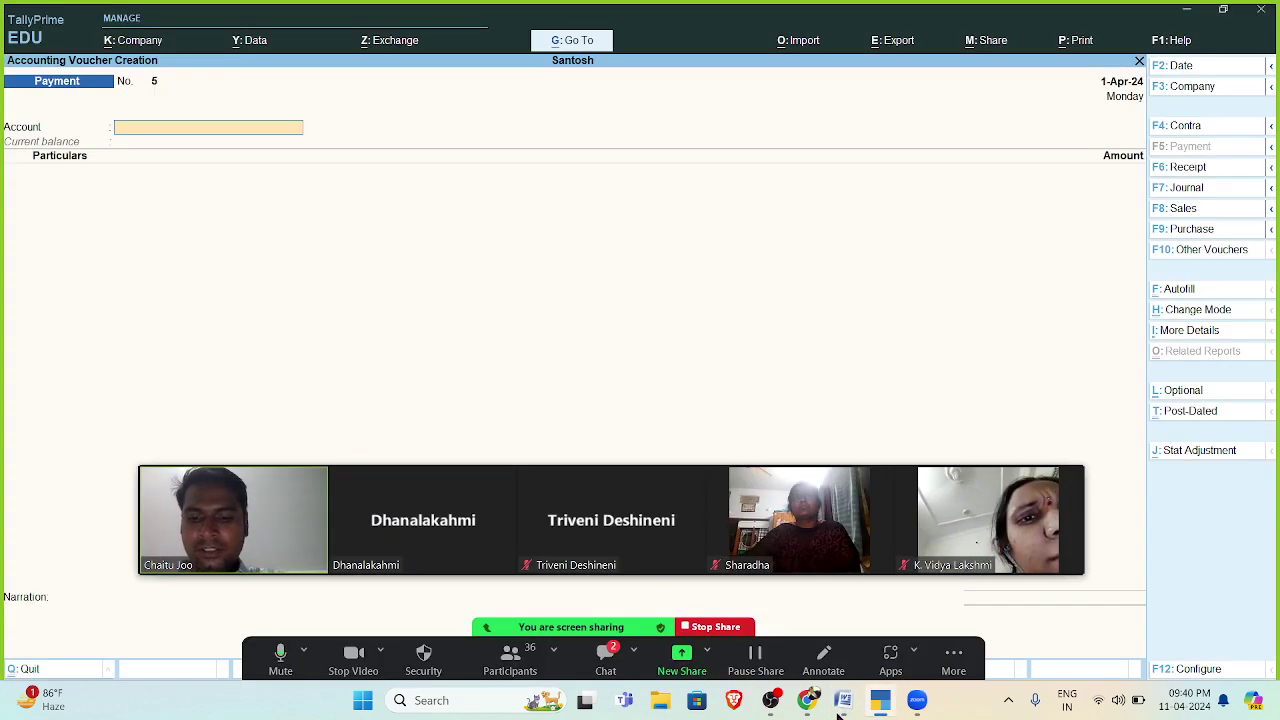
pyautogui.press('F6')
pyautogui.write('sb')
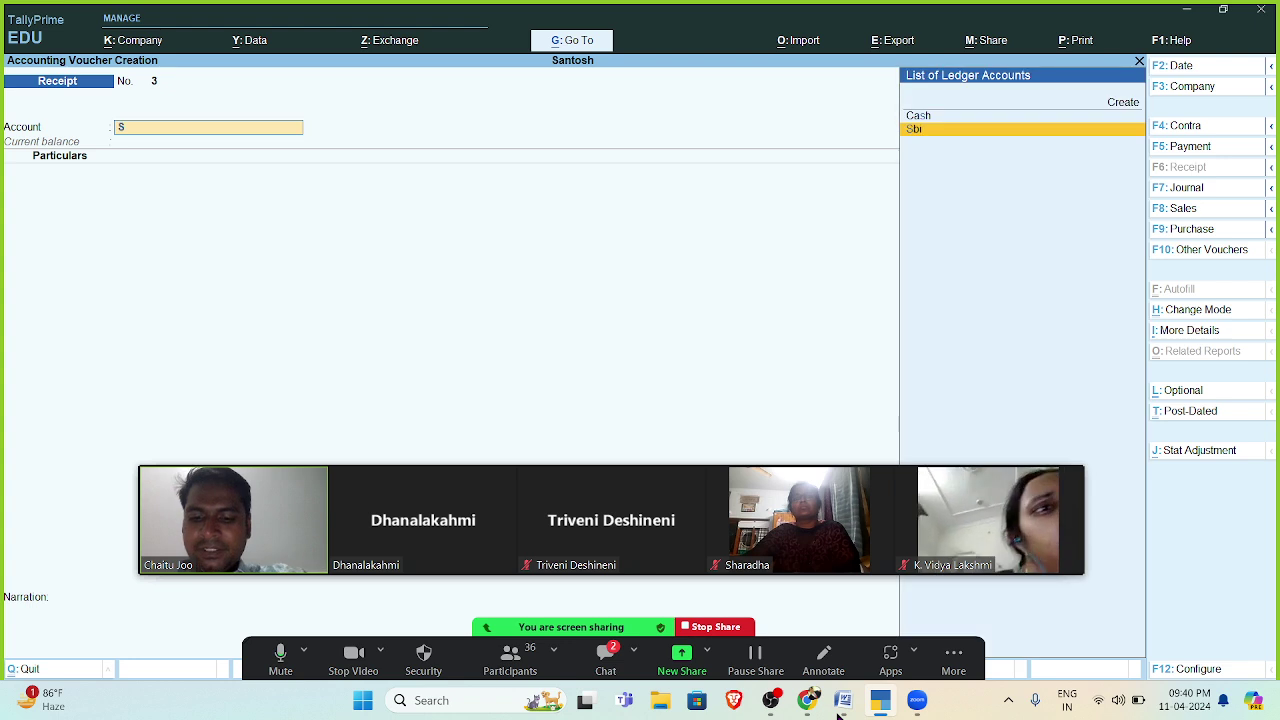
pyautogui.press('Return')
pyautogui.write('com')
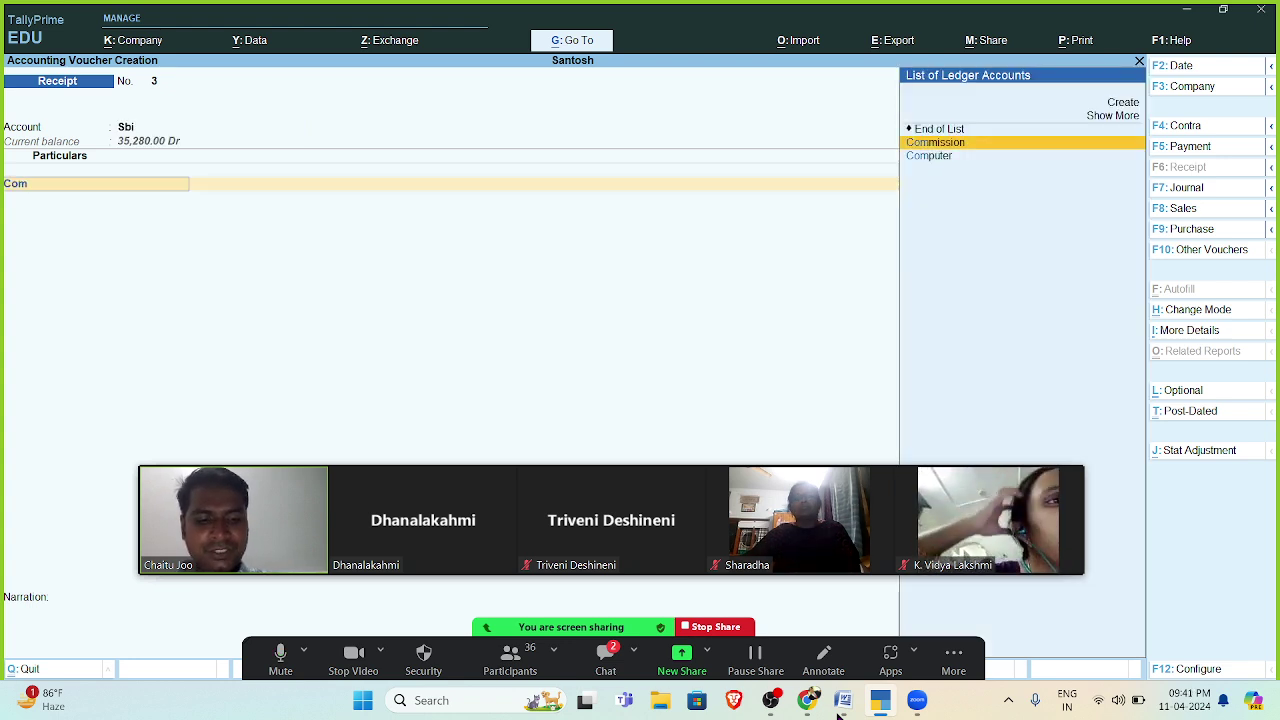
pyautogui.press('Return')
# - Recheck the commission amount in Word, enter 12000 on the receipt, save it and return to the Gateway of Tally
pyautogui.click(840, 710)
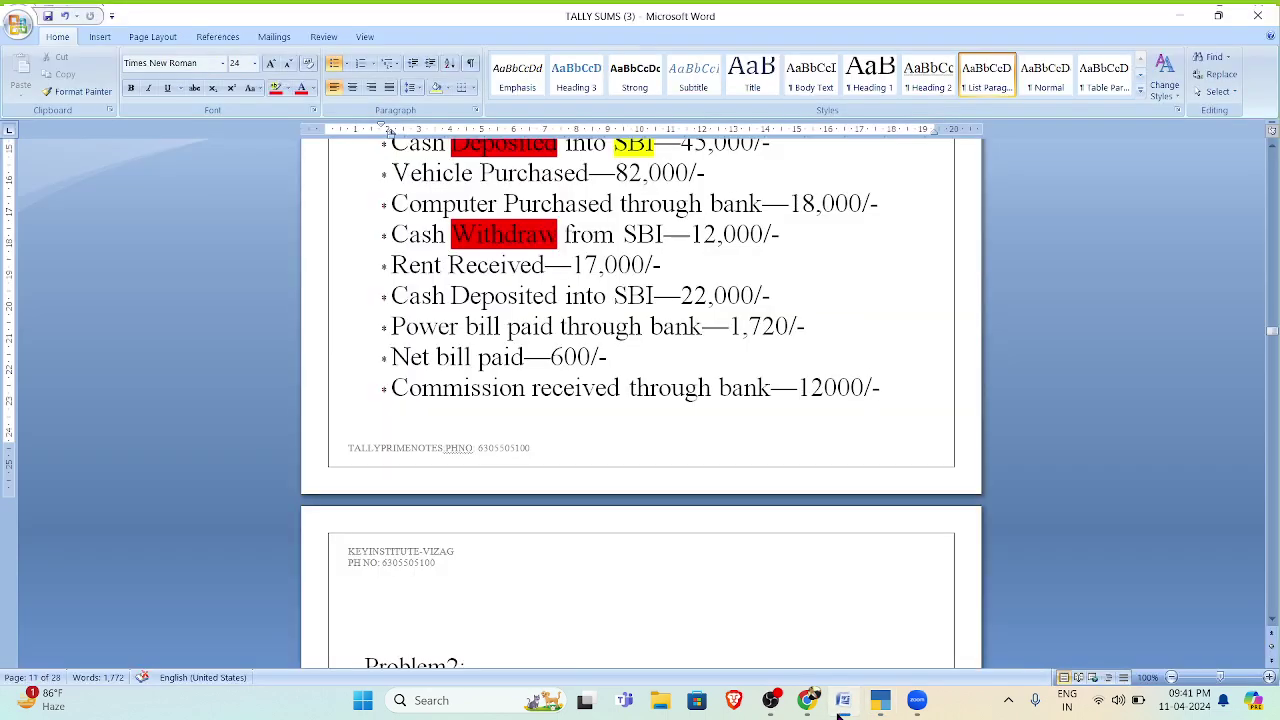
pyautogui.click(843, 703)
pyautogui.write('12000')
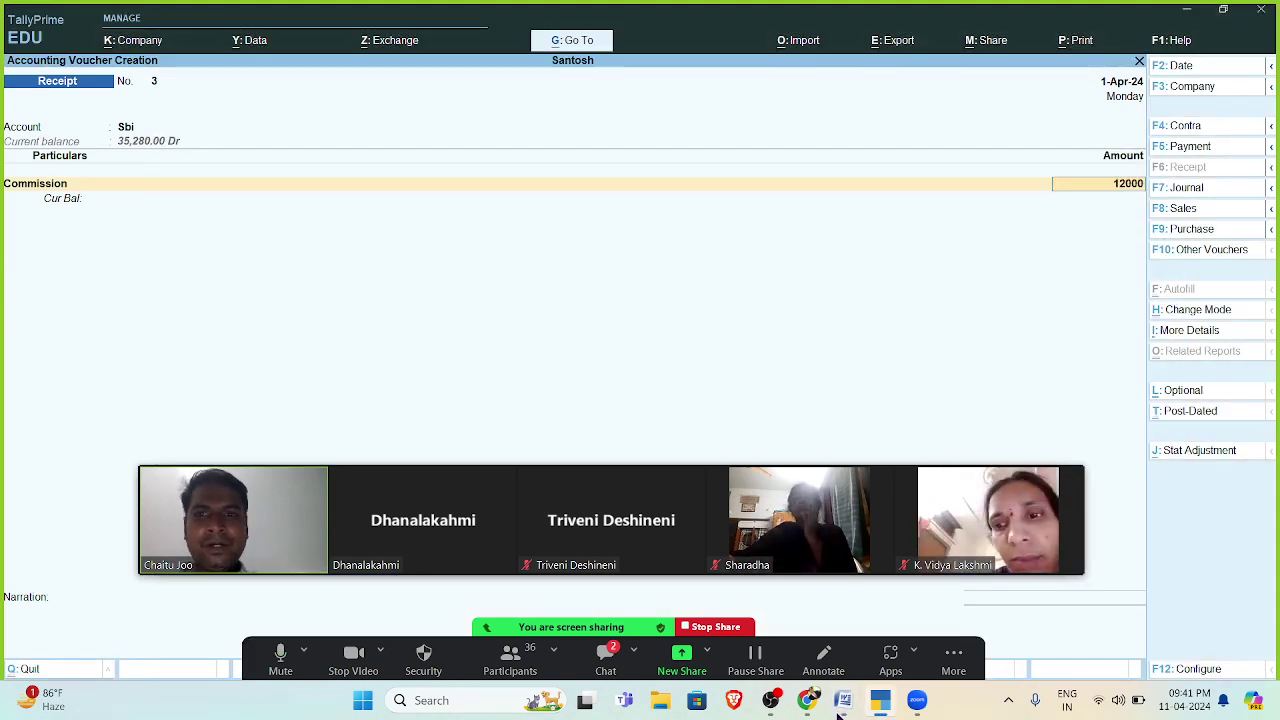
pyautogui.press('Return')
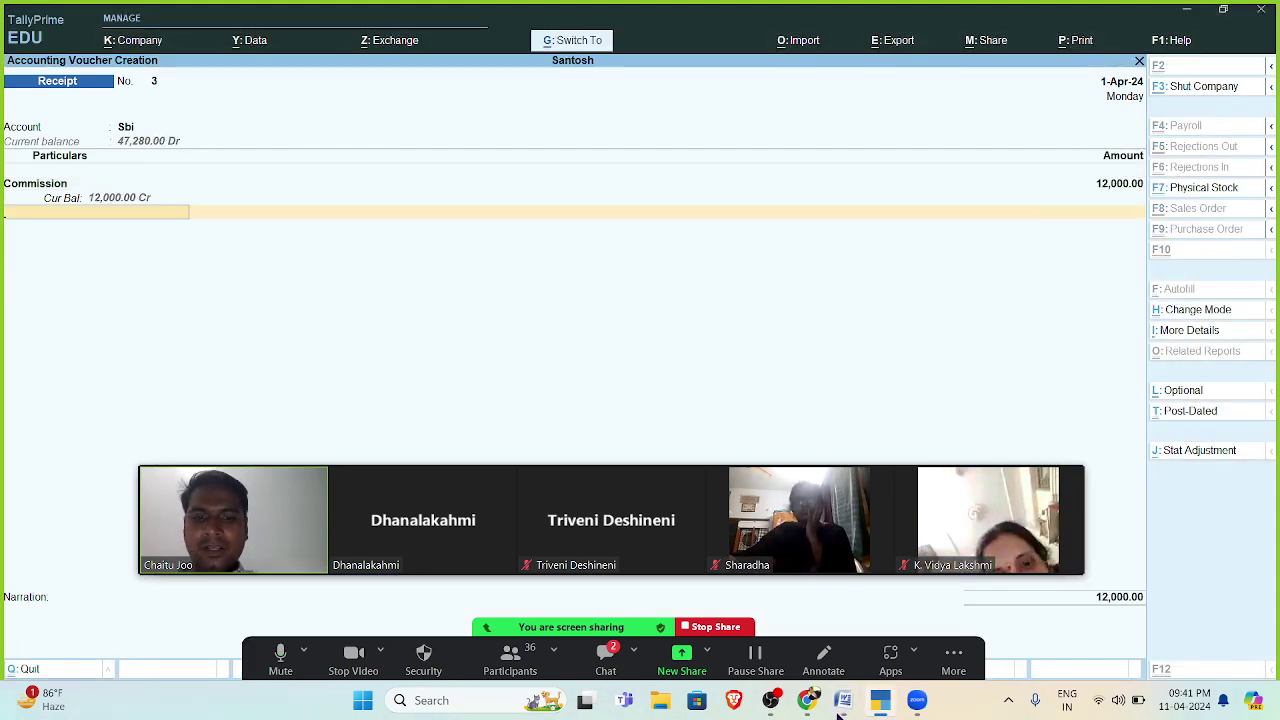
pyautogui.press('Return')
pyautogui.press('Return')
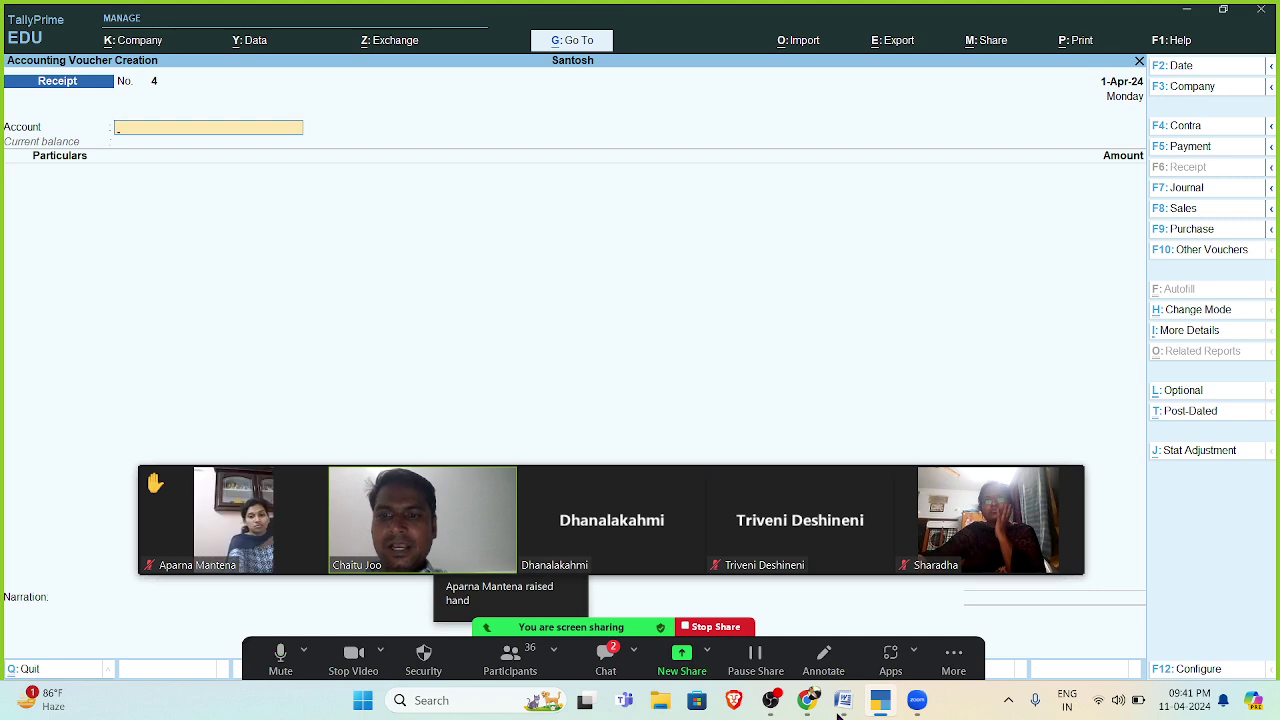
pyautogui.press('Escape')
pyautogui.press('Return')
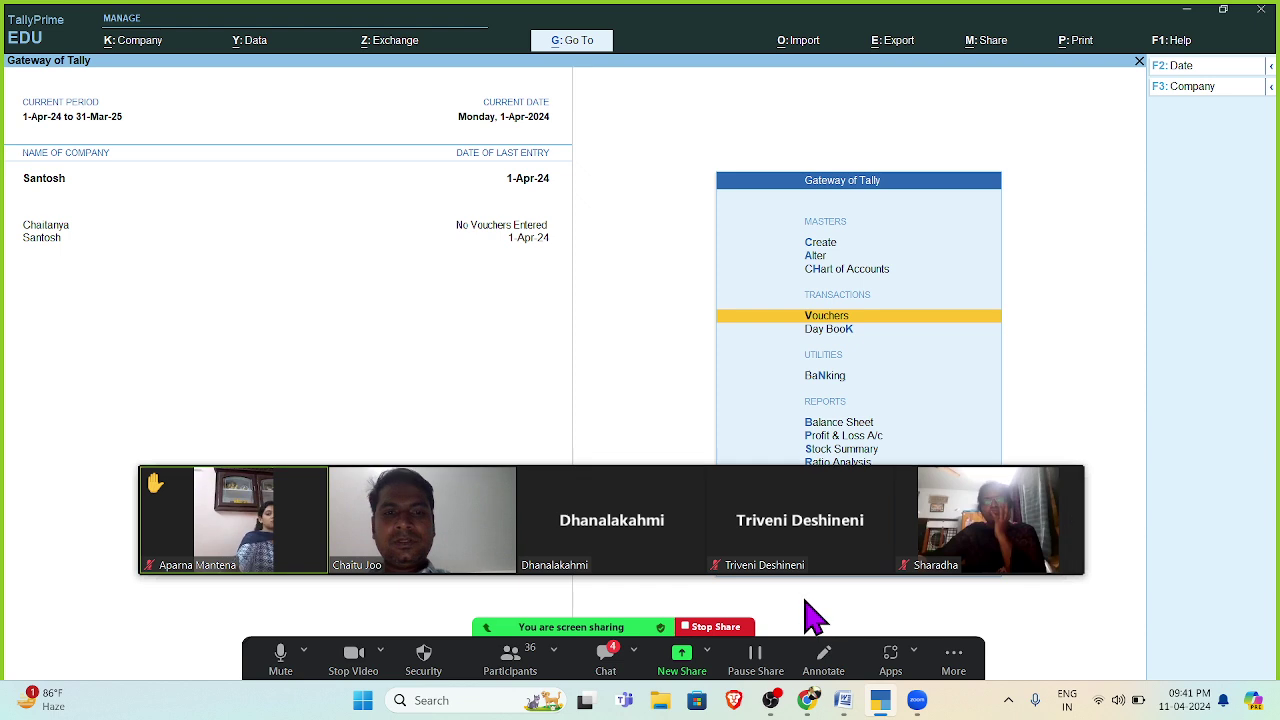
# - Open the Zoom meeting chat, read the participants' answers for the profit figure and close the chat
pyautogui.click(606, 663)
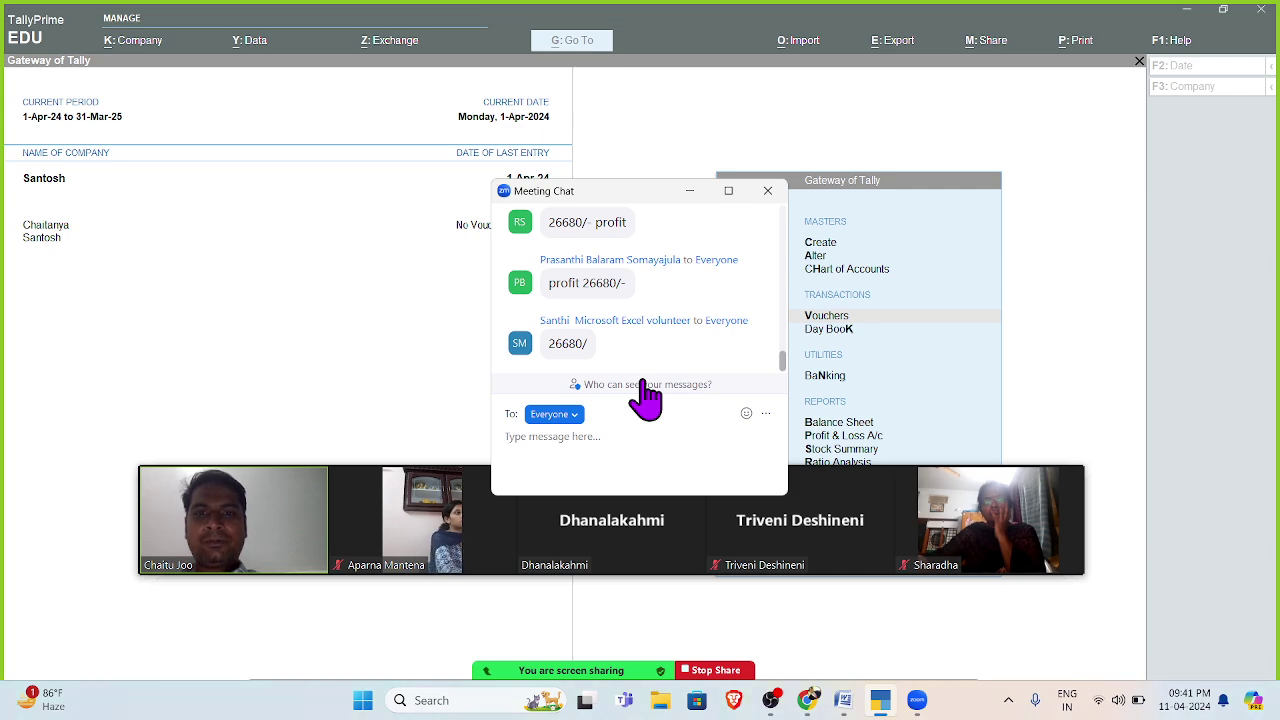
pyautogui.click(787, 124)
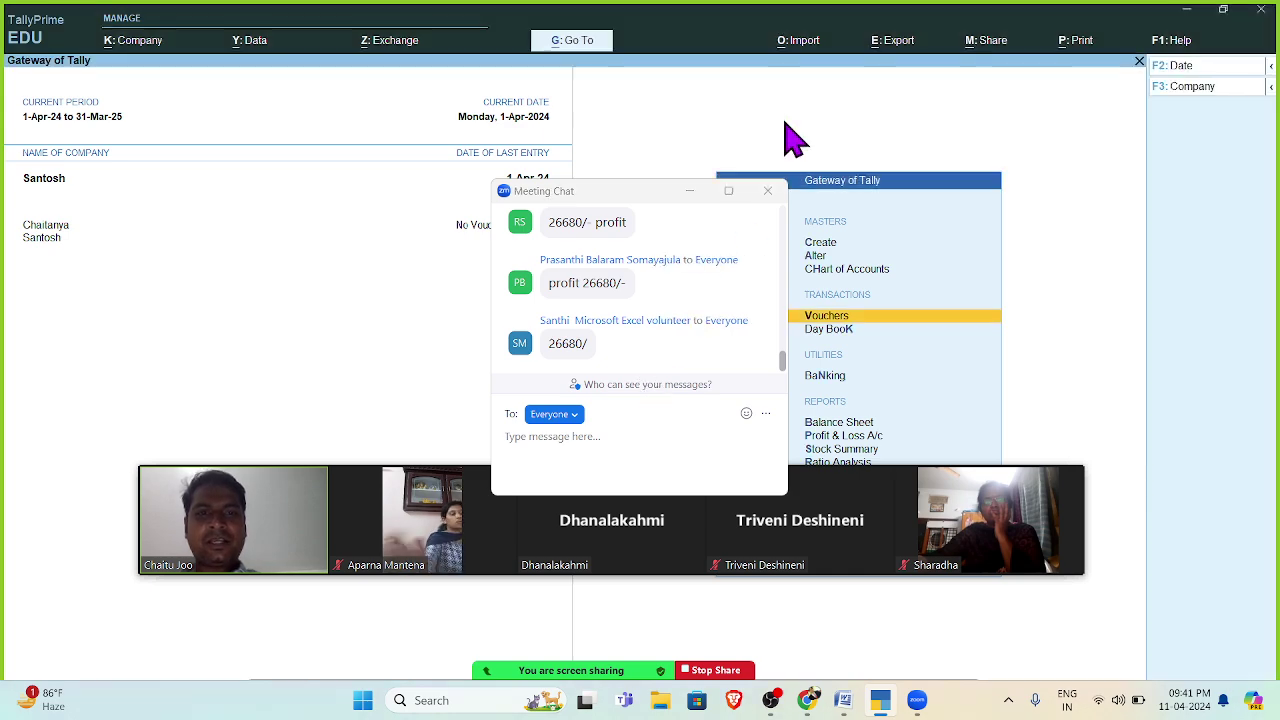
pyautogui.click(767, 191)
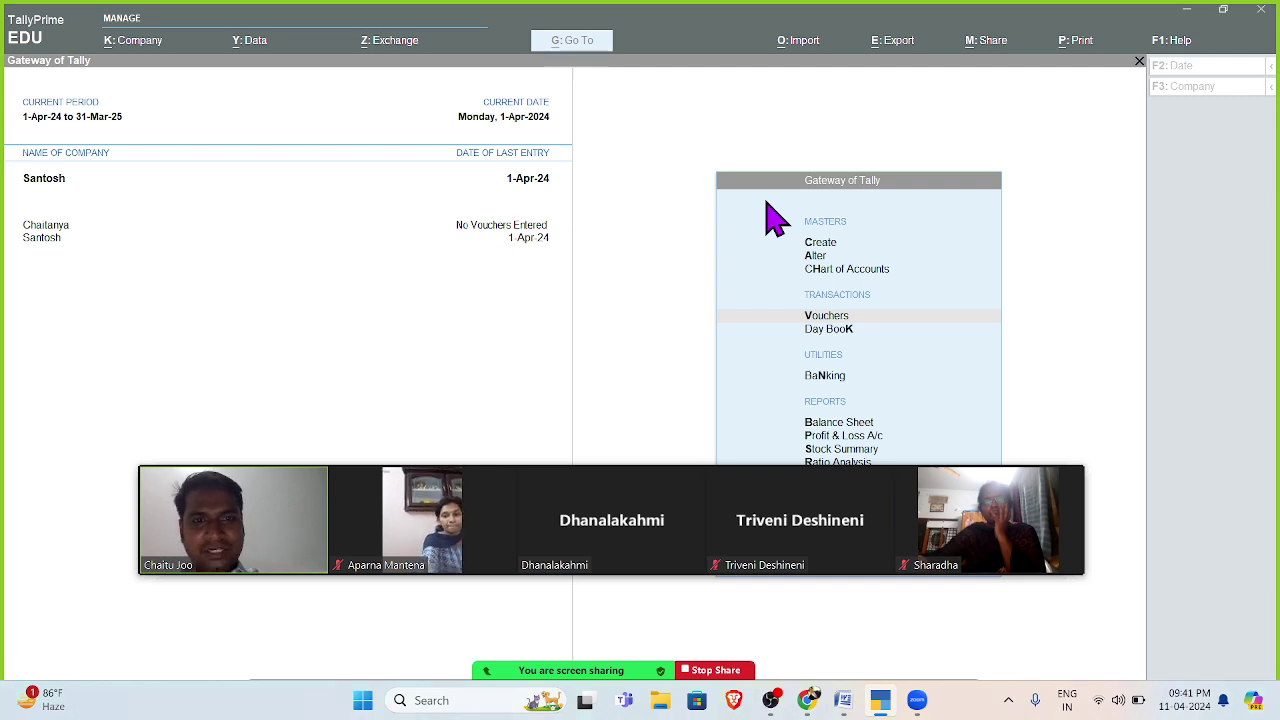
# - Open the Balance Sheet report of the Santosh company in TallyPrime to review the result of the entries
pyautogui.click(775, 215)
pyautogui.press('Down')
pyautogui.press('Down')
pyautogui.press('Down')
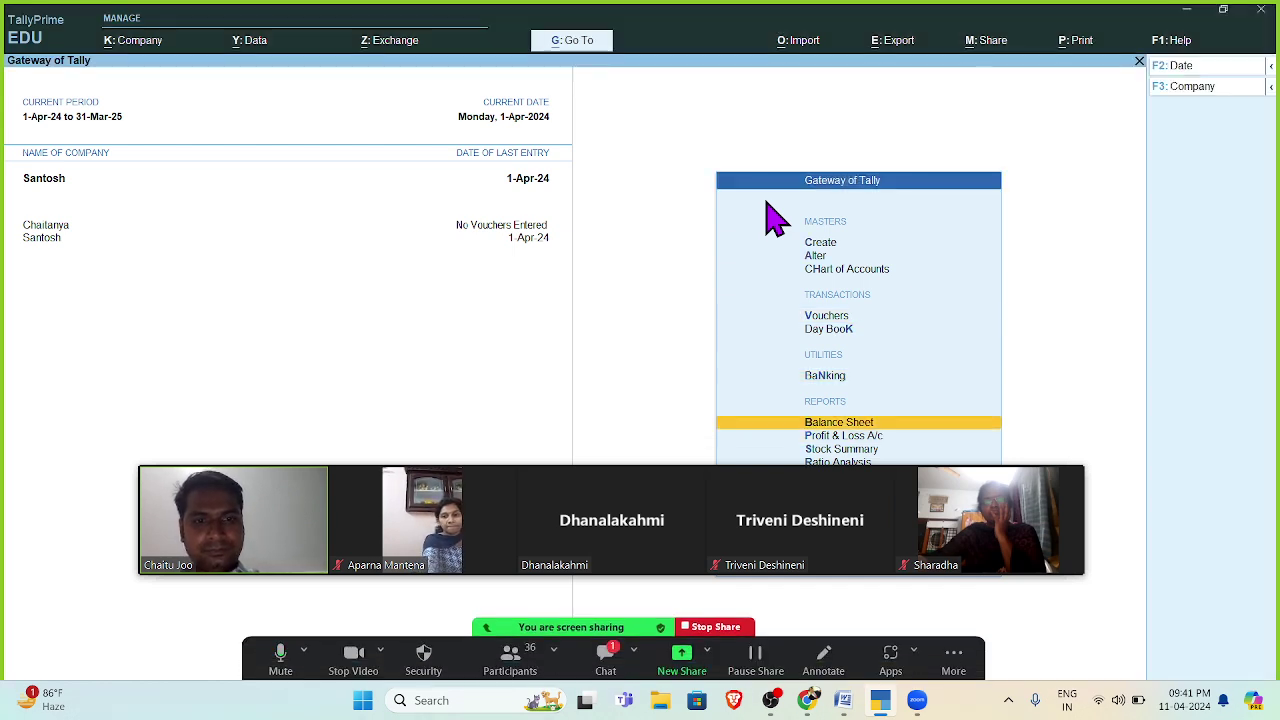
pyautogui.press('Return')
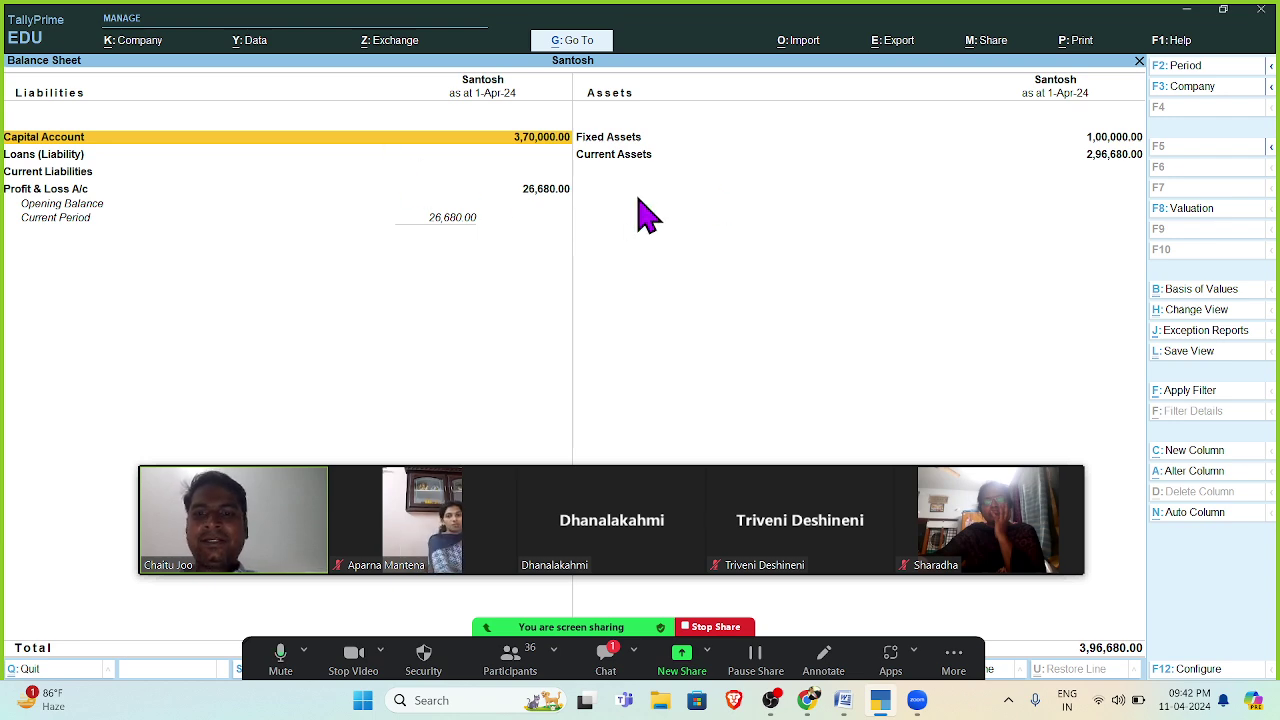
# - Reopen the Zoom meeting chat and compare the participants' latest messages with the profit on the Balance Sheet
pyautogui.click(605, 655)
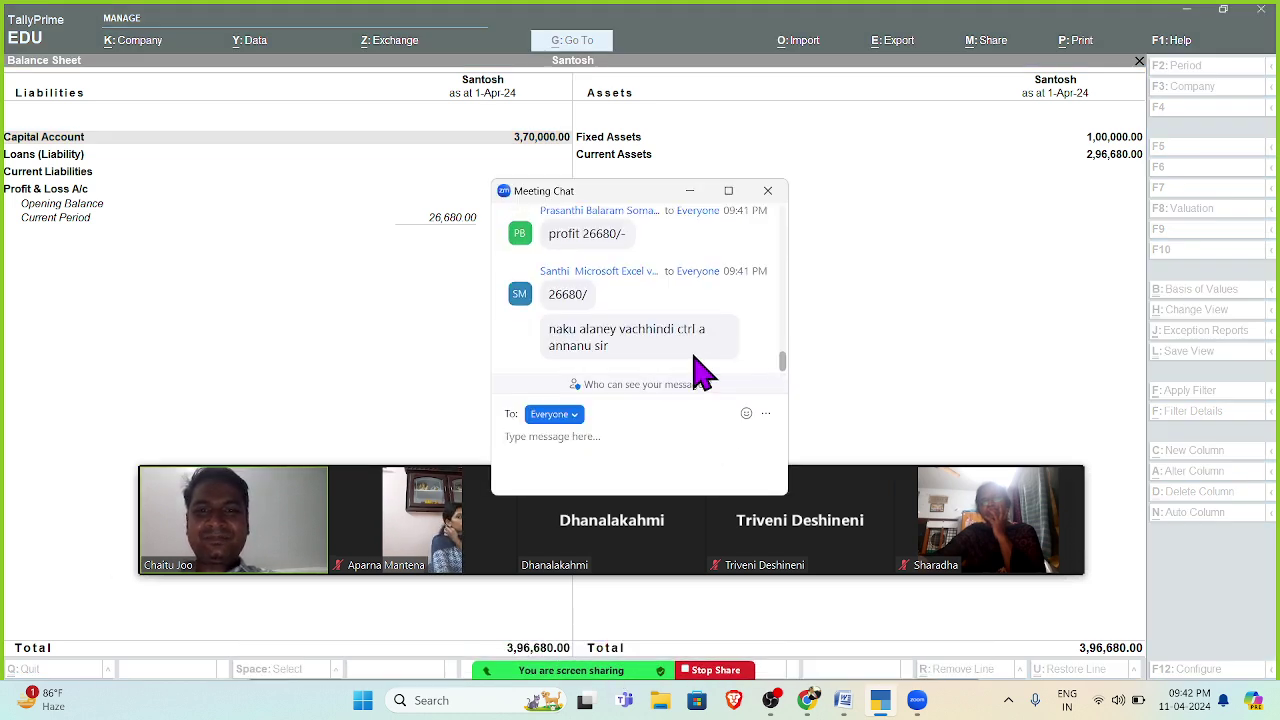
pyautogui.scroll(1, 703, 373)
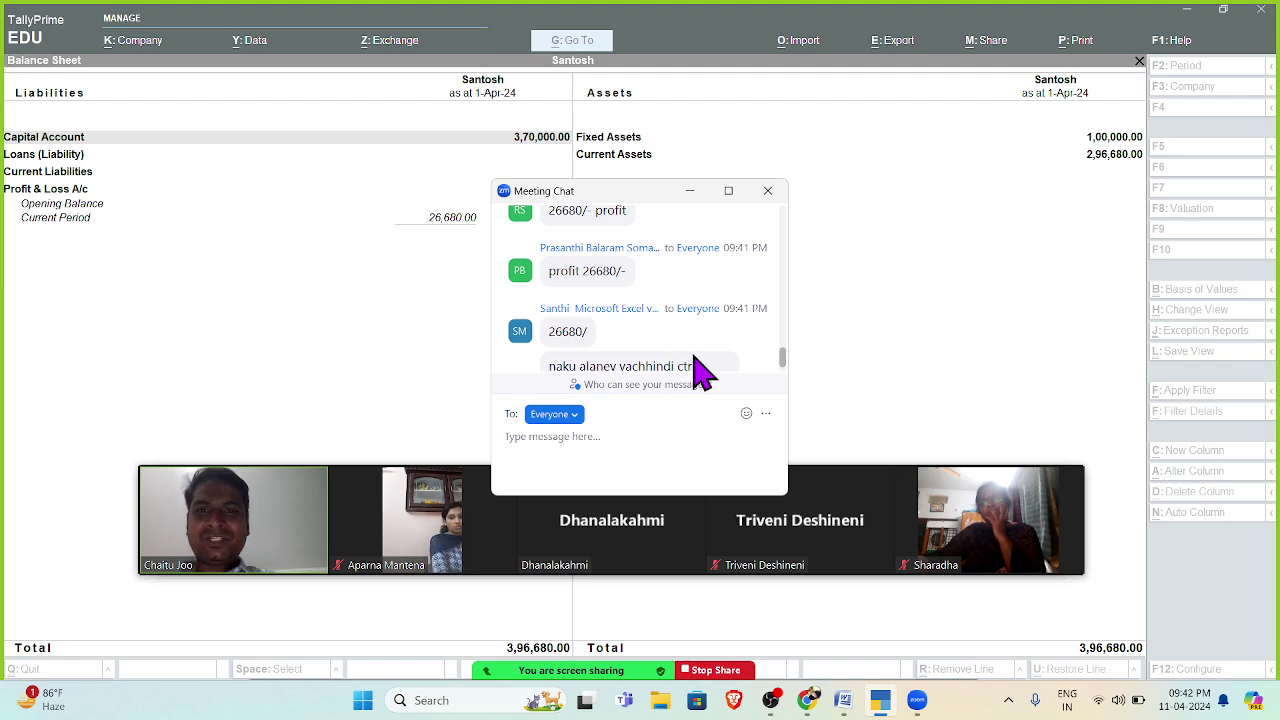
pyautogui.scroll(2, 703, 373)
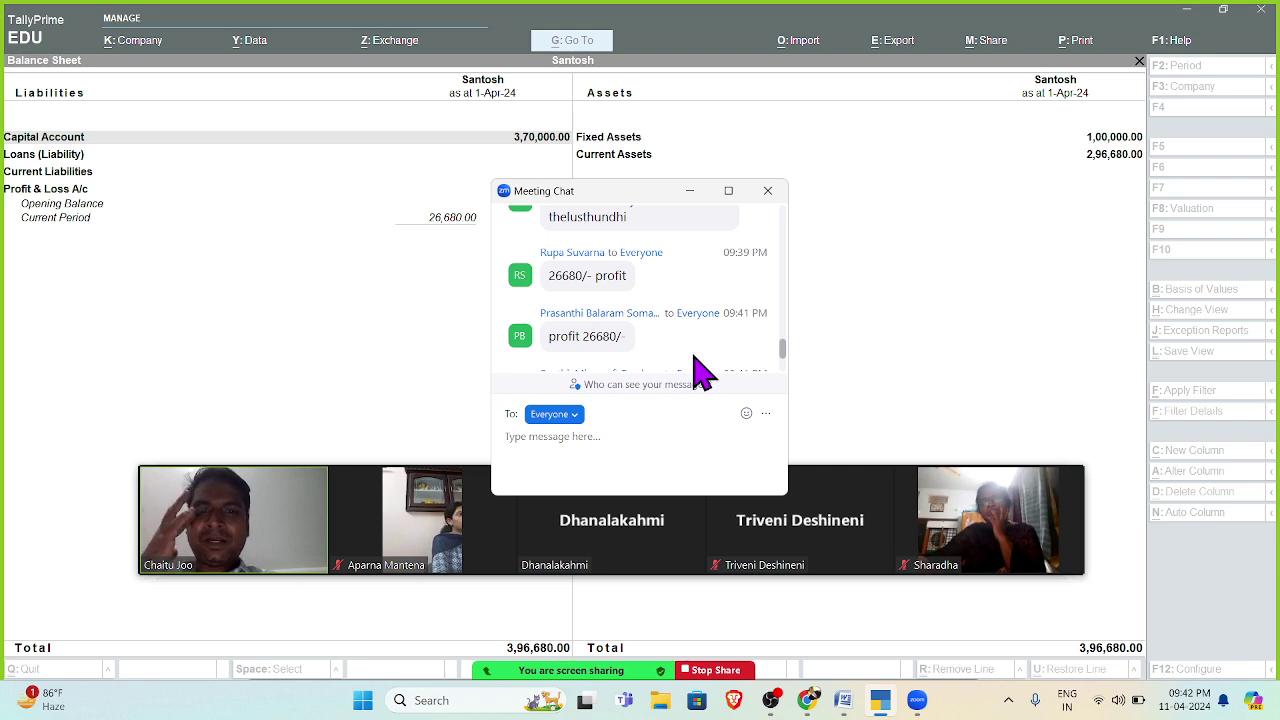
pyautogui.scroll(3, 703, 373)
pyautogui.scroll(-5, 703, 373)
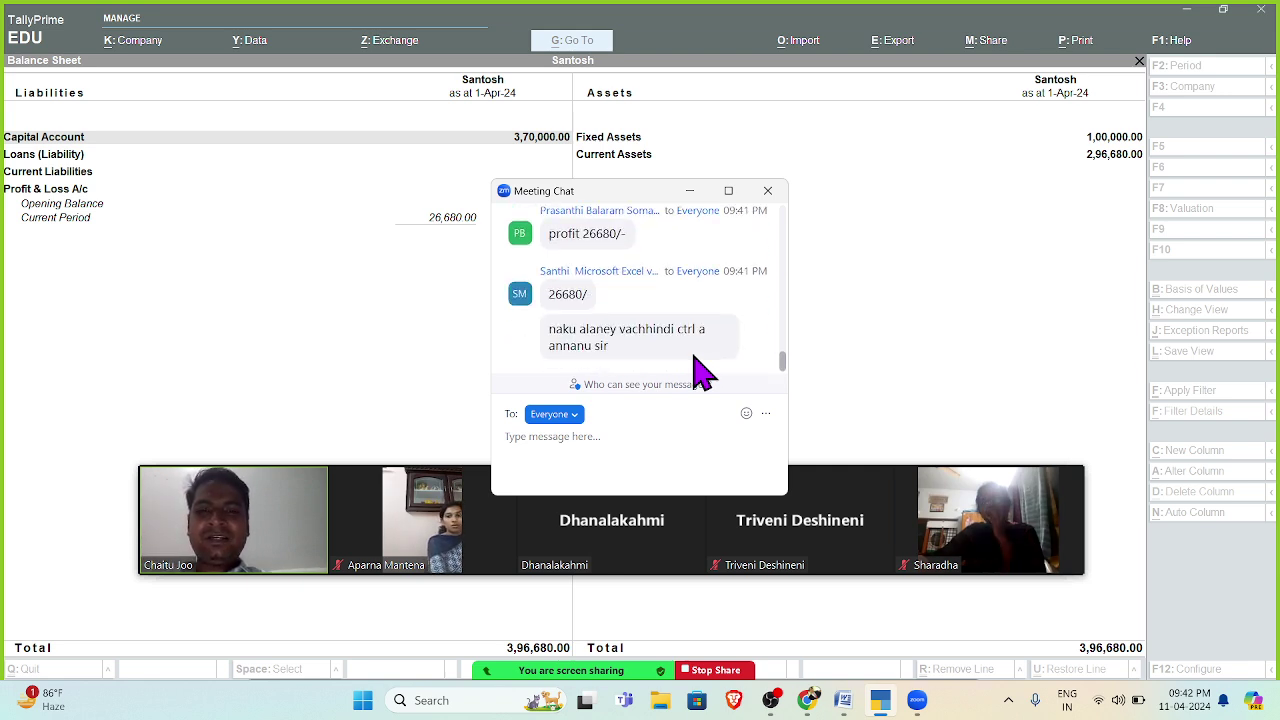
pyautogui.scroll(2, 703, 373)
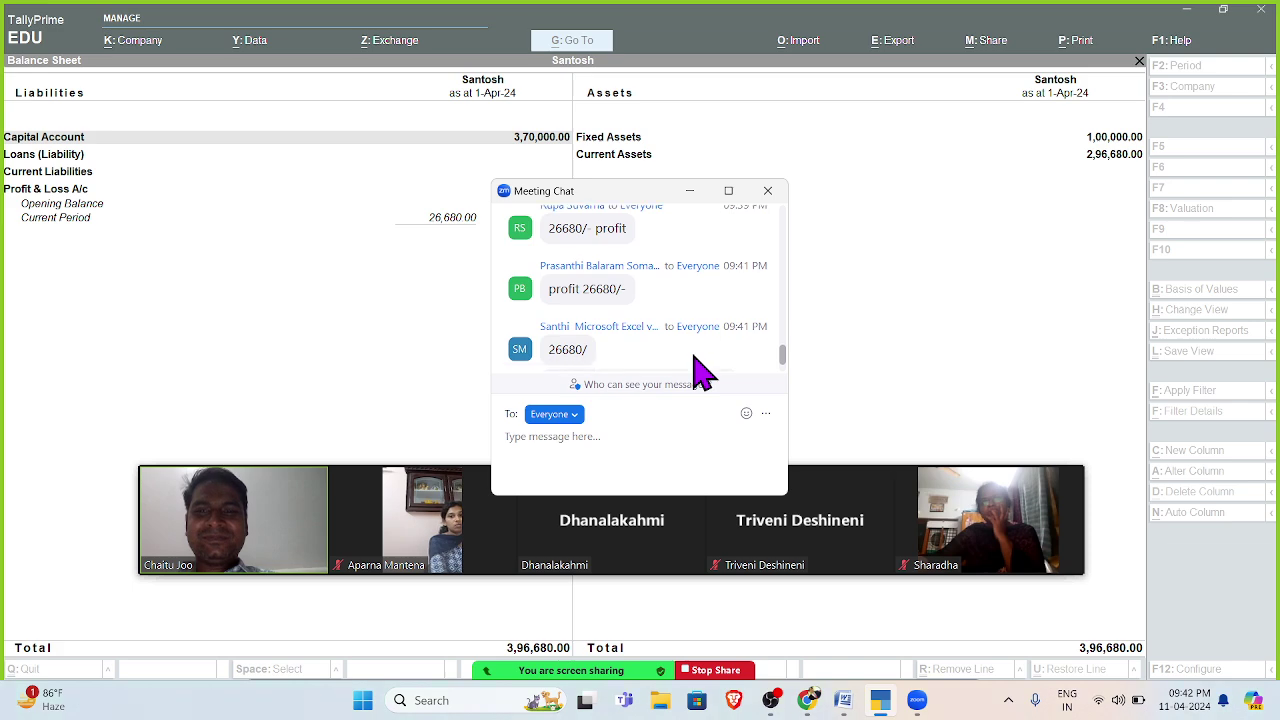
pyautogui.scroll(-2, 703, 373)
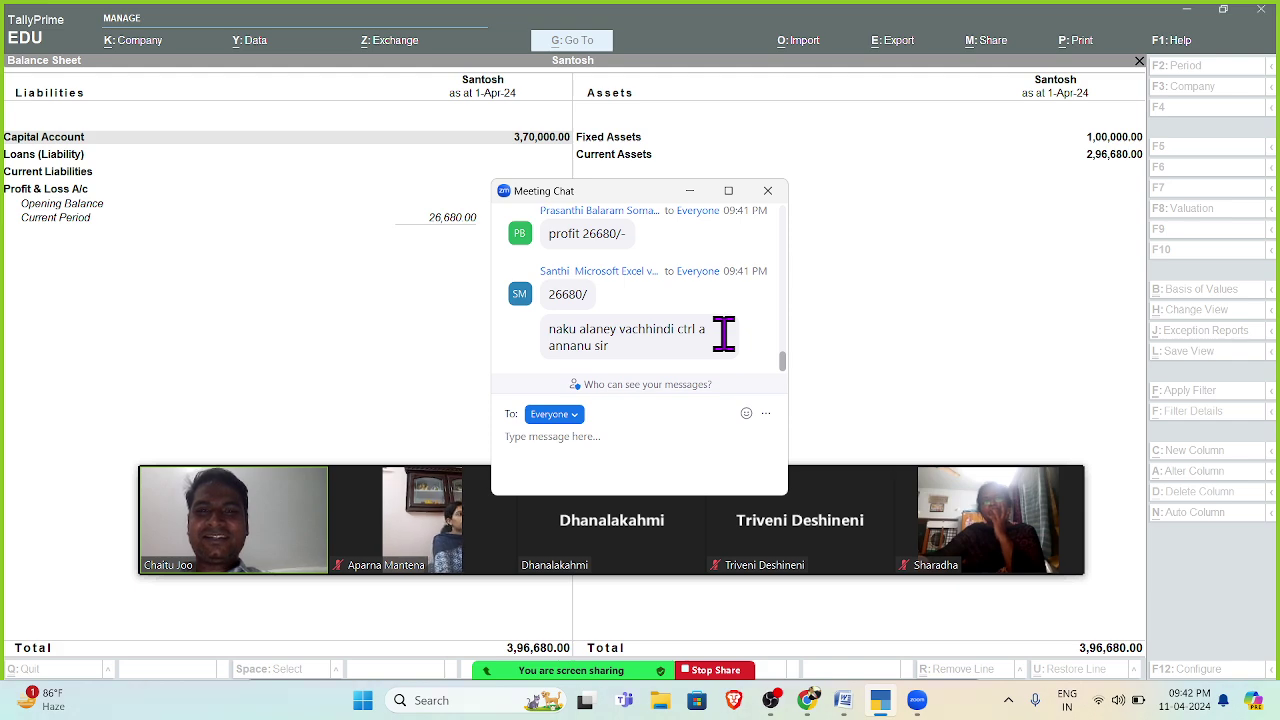
# - Check the Zoom meeting chat repeatedly for the participants' new replies, closing it each time and returning to the Balance Sheet
pyautogui.click(821, 348)
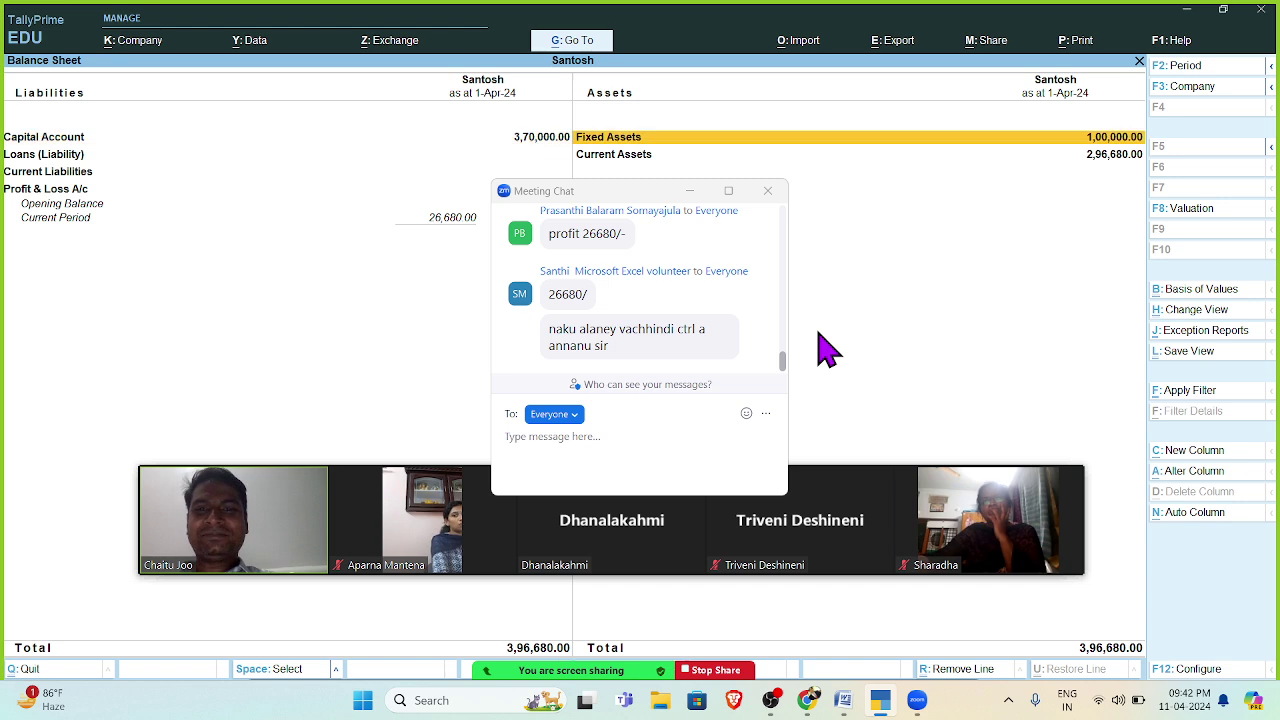
pyautogui.click(767, 190)
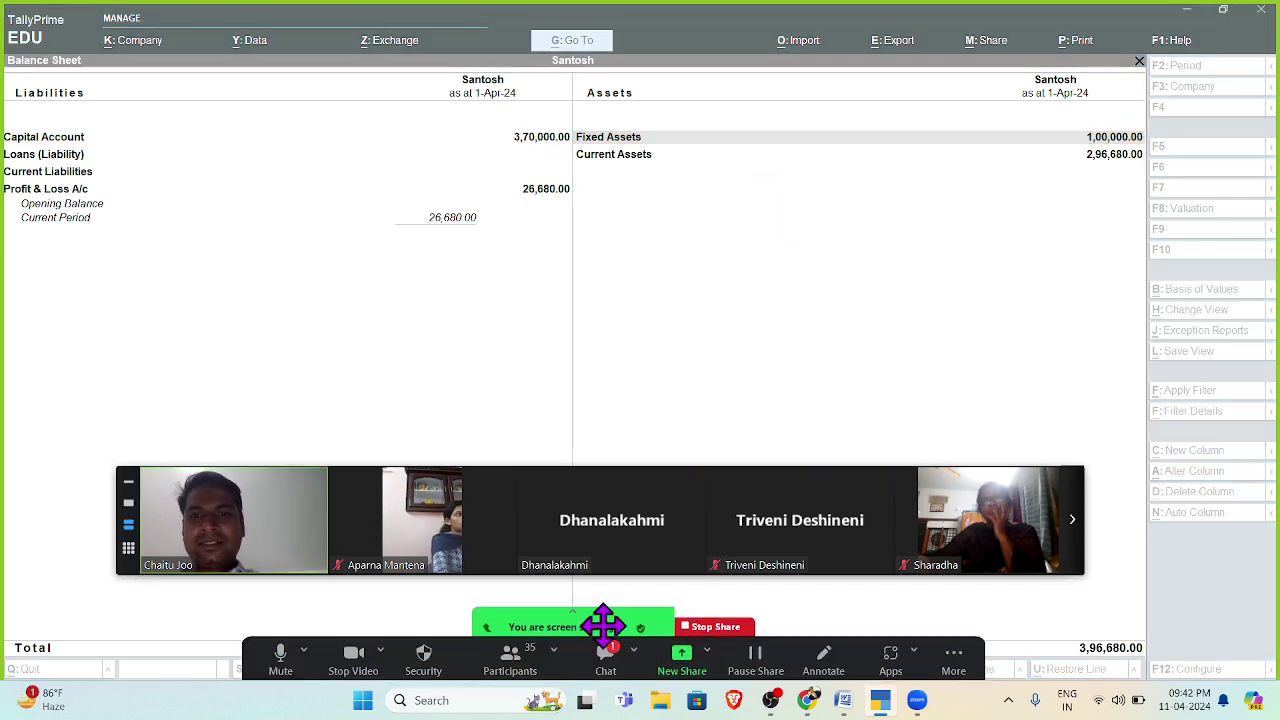
pyautogui.click(603, 662)
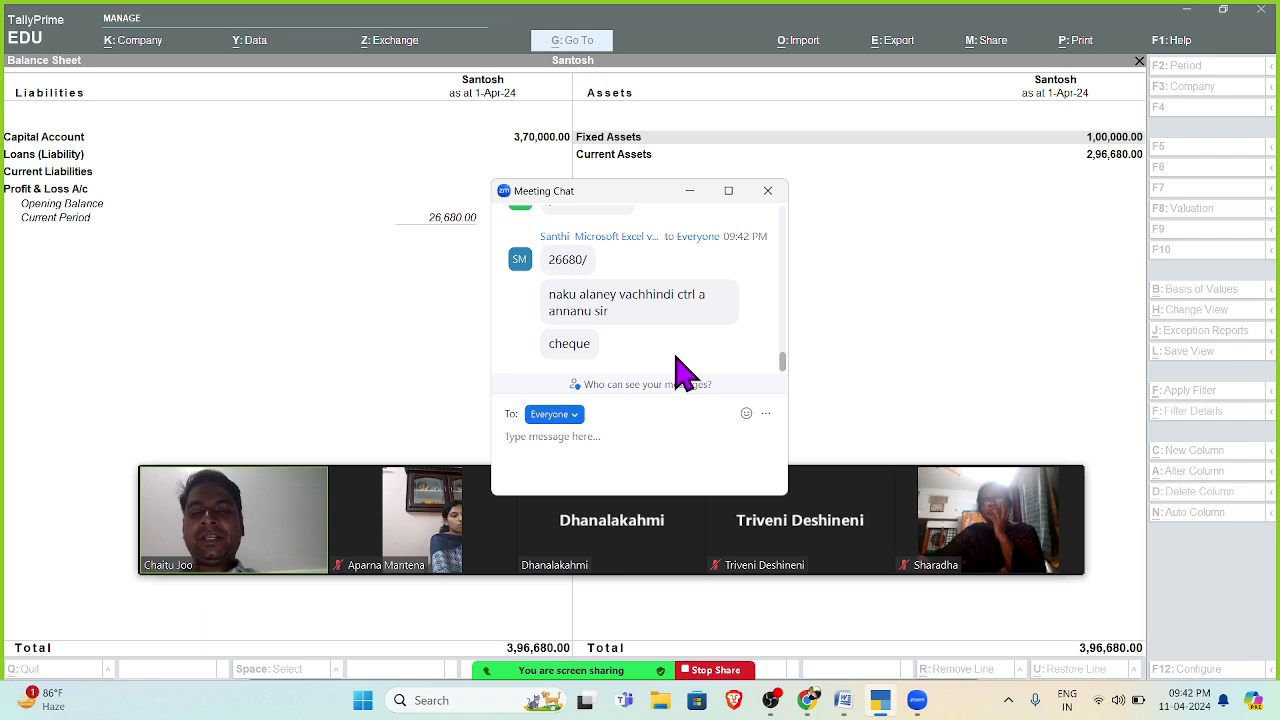
pyautogui.click(768, 190)
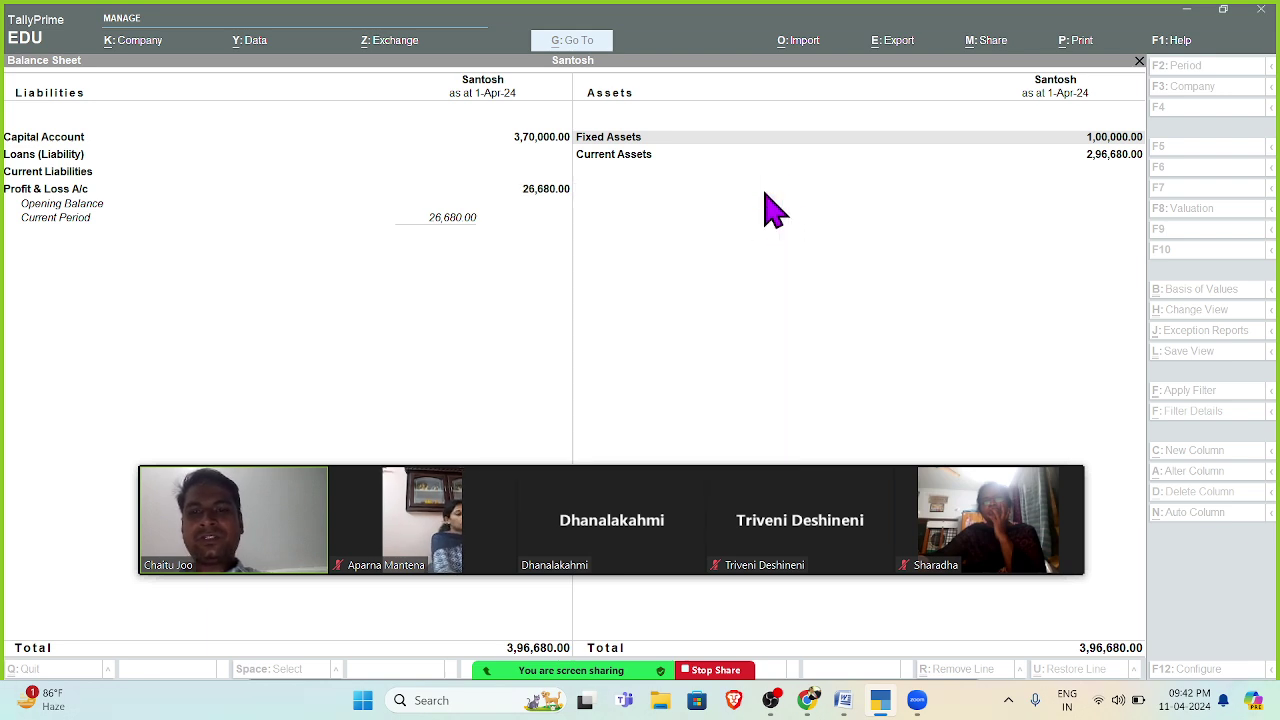
pyautogui.click(733, 262)
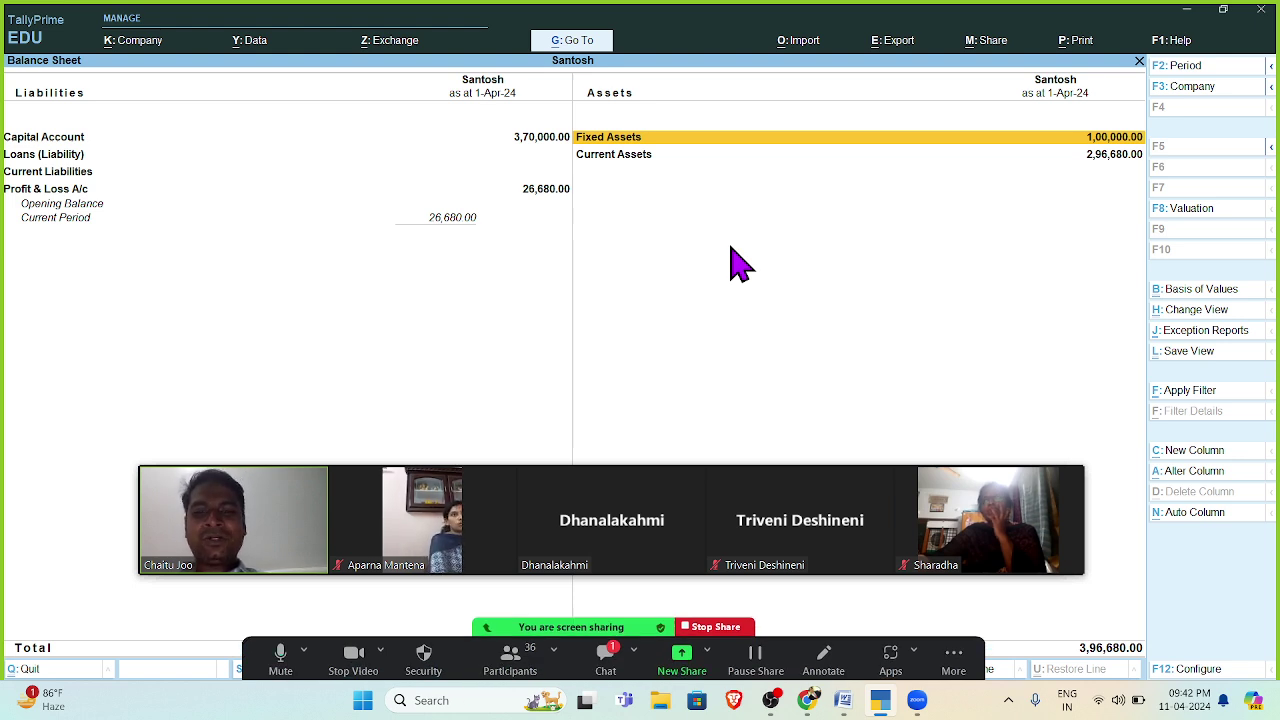
pyautogui.click(604, 664)
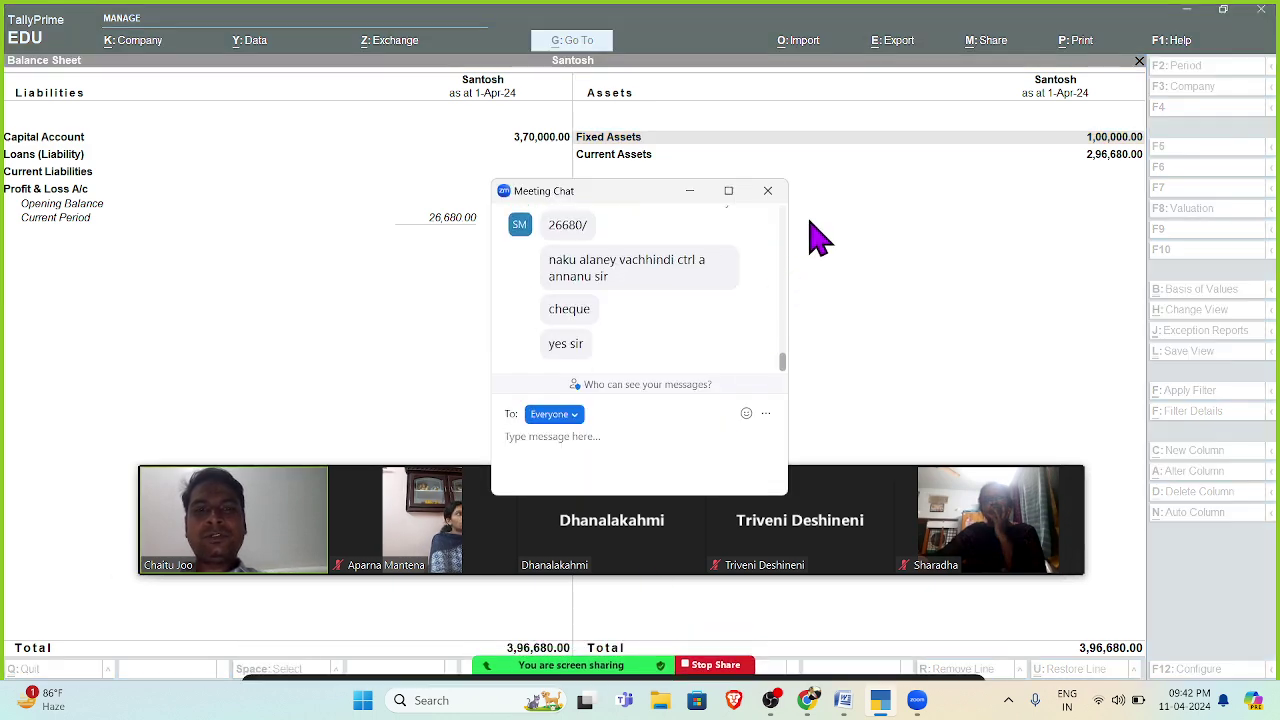
pyautogui.click(768, 191)
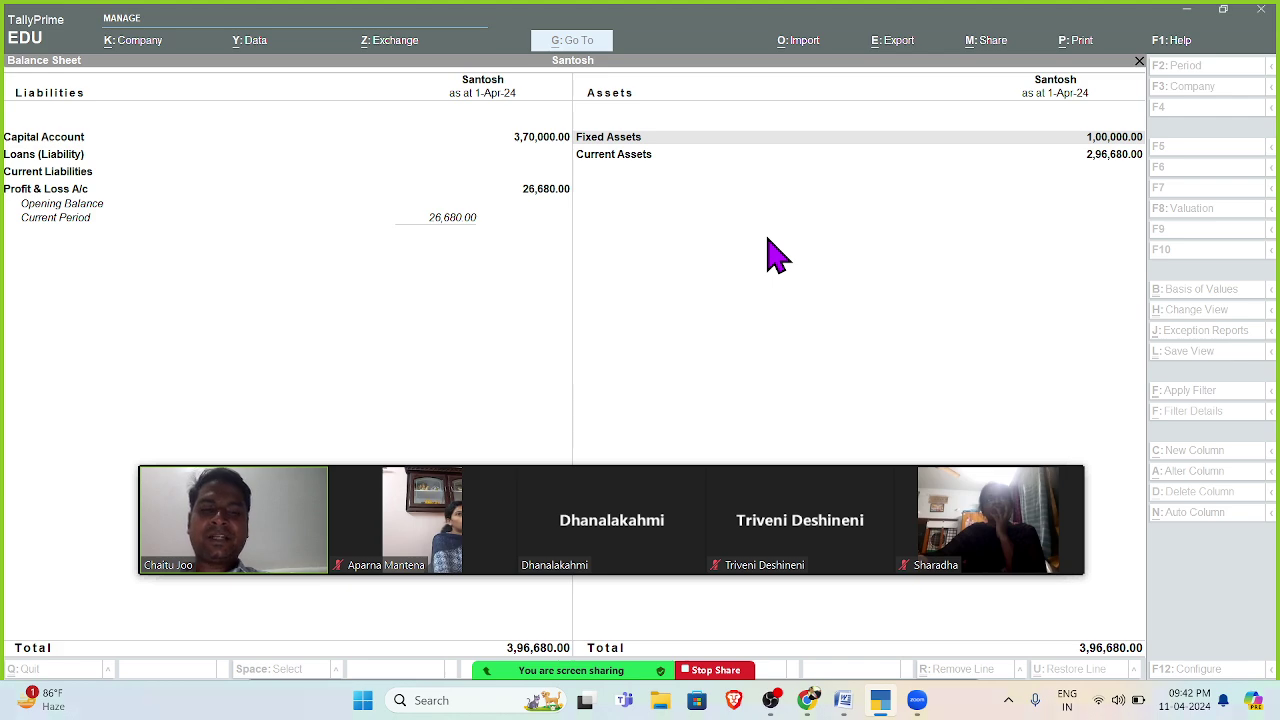
pyautogui.click(767, 238)
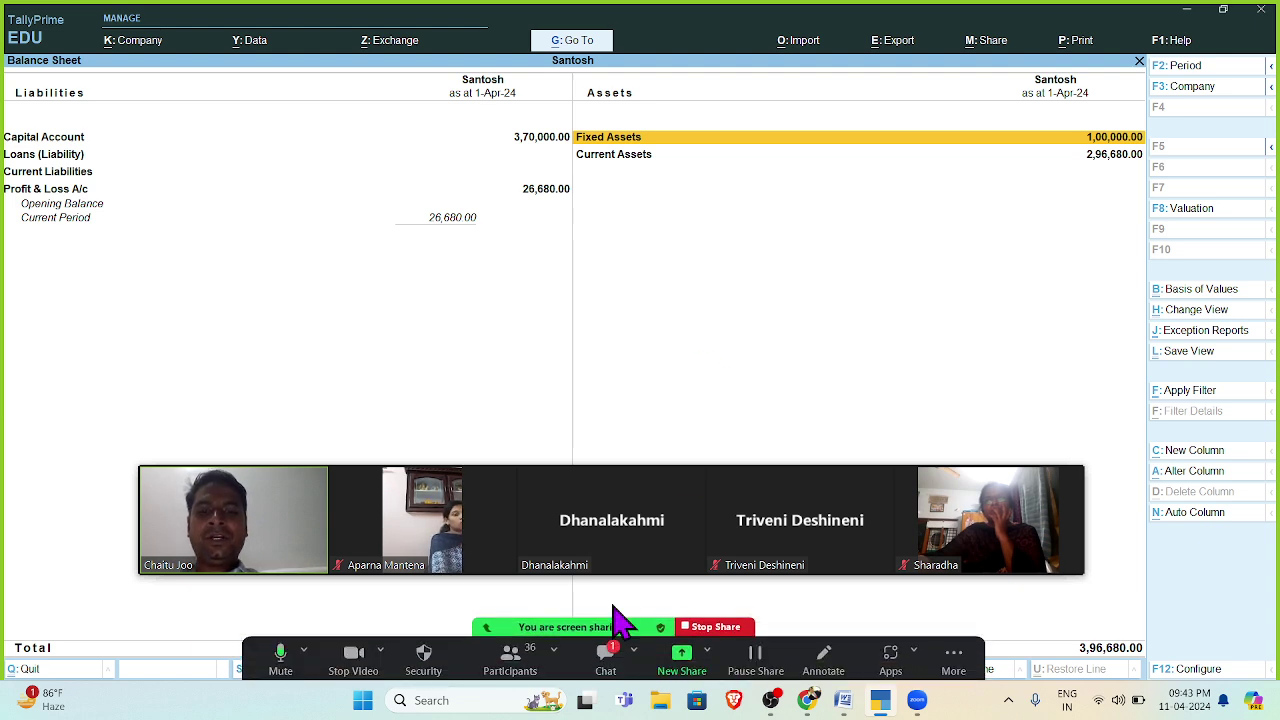
pyautogui.click(607, 656)
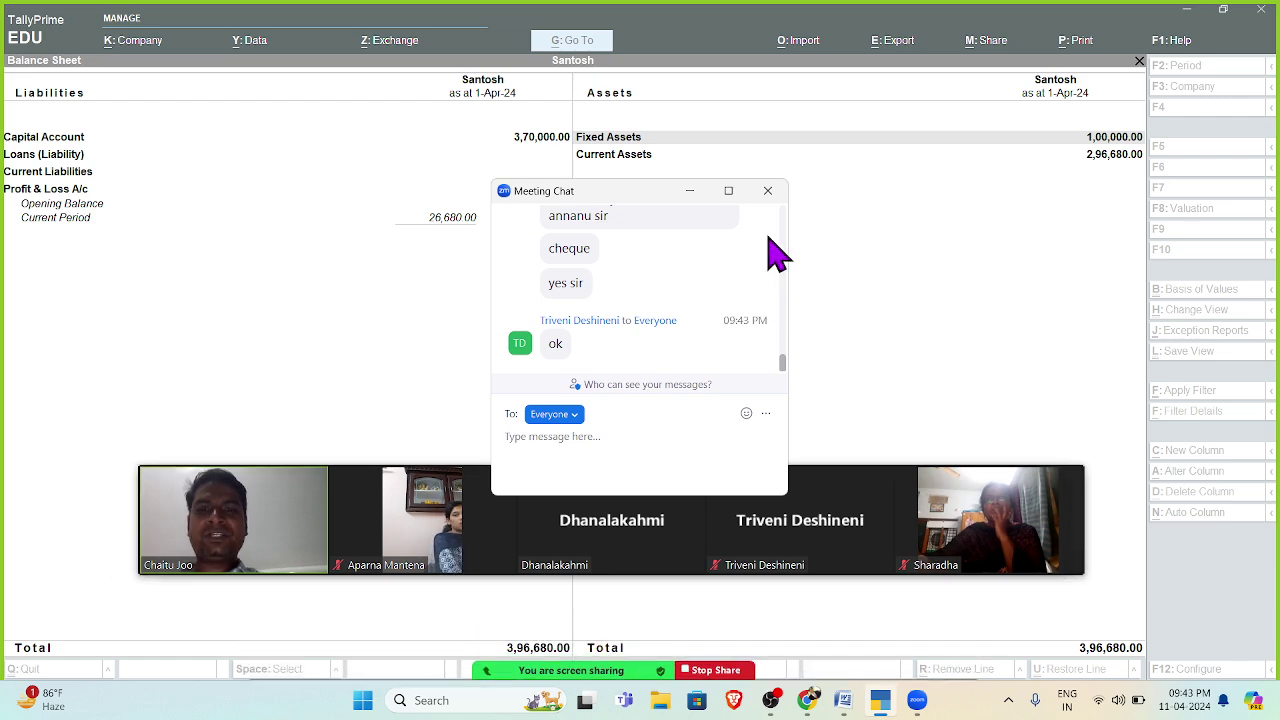
pyautogui.click(770, 192)
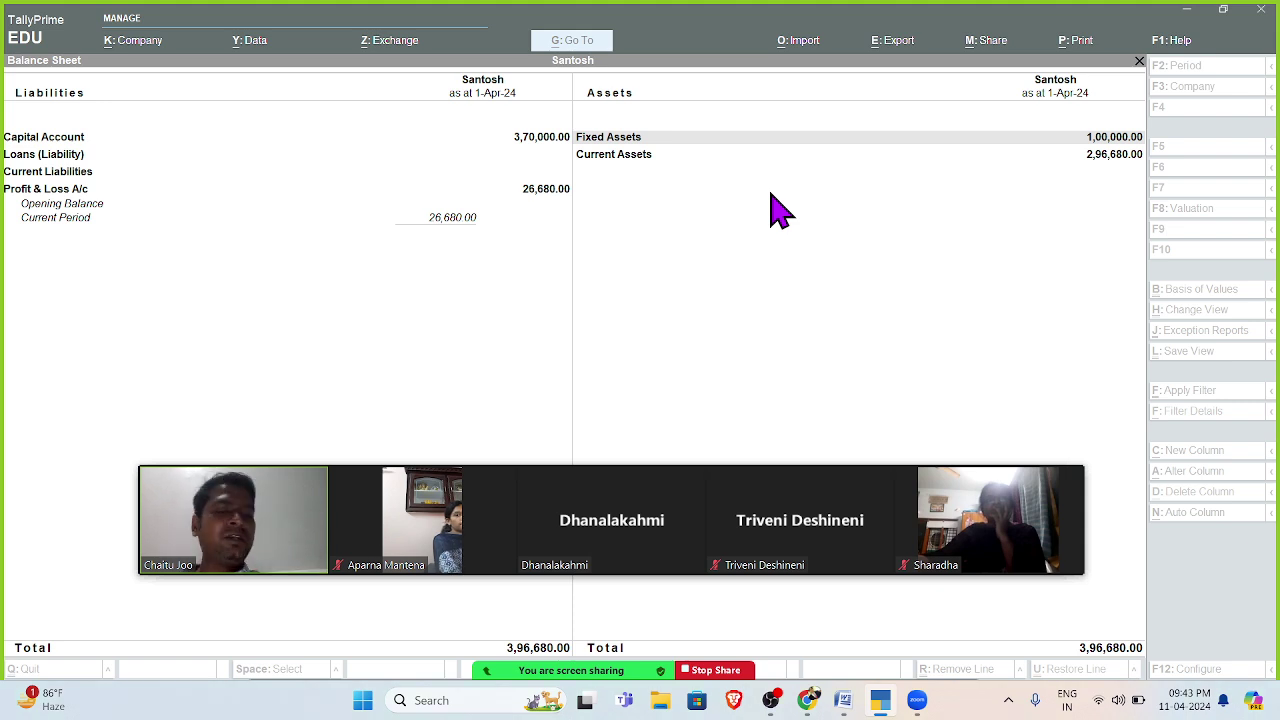
pyautogui.click(780, 210)
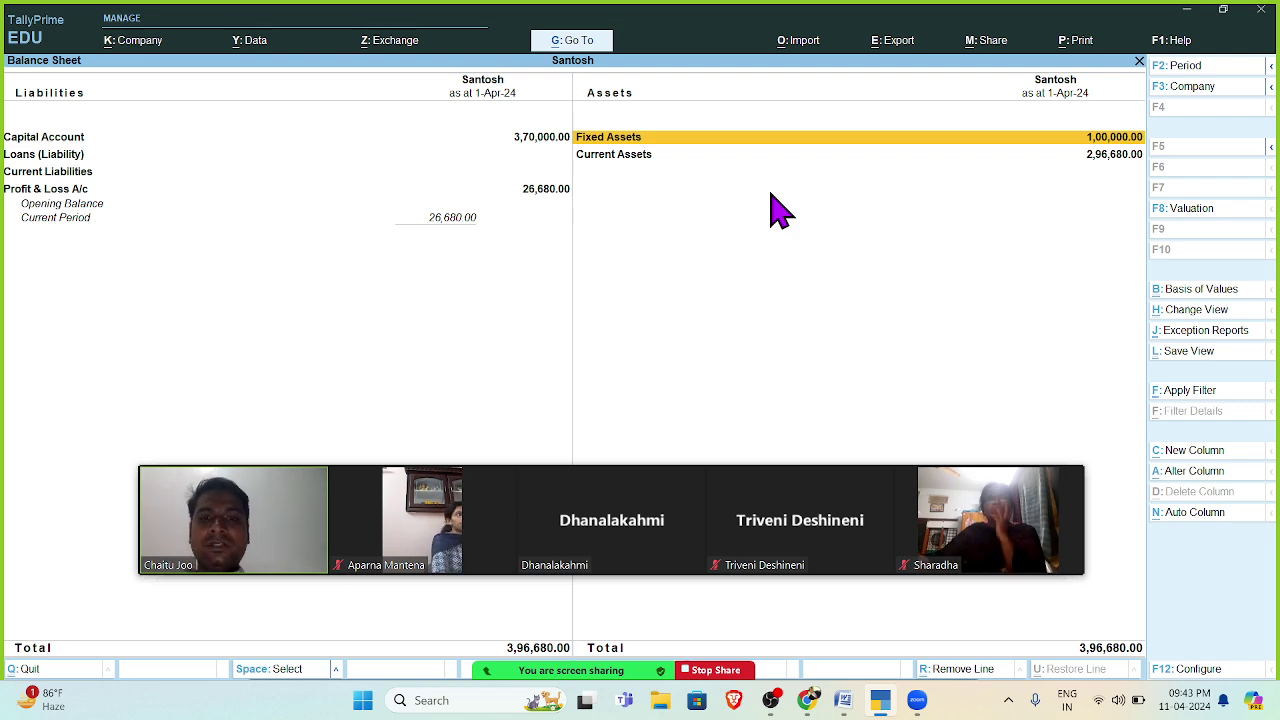
# - Switch to the TALLY SUMS document in Word, go to Problem2 and examine its opening transaction about starting the business
pyautogui.click(845, 708)
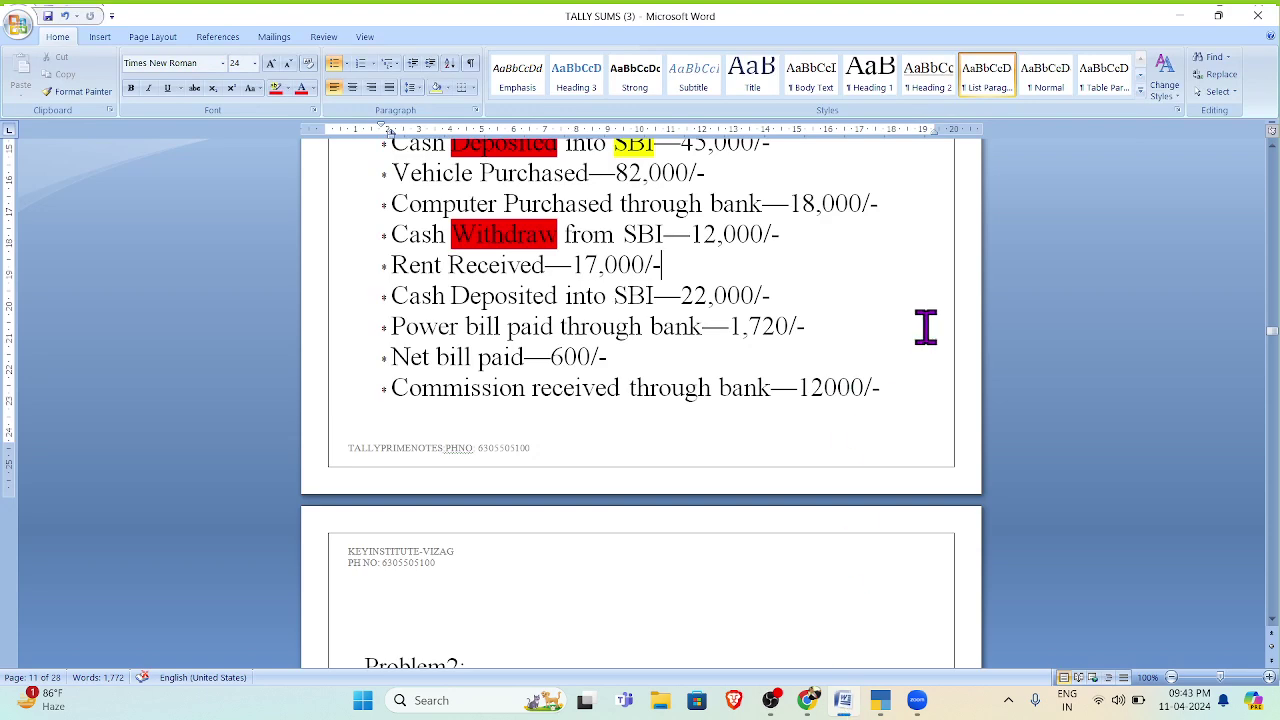
pyautogui.scroll(-8, 925, 327)
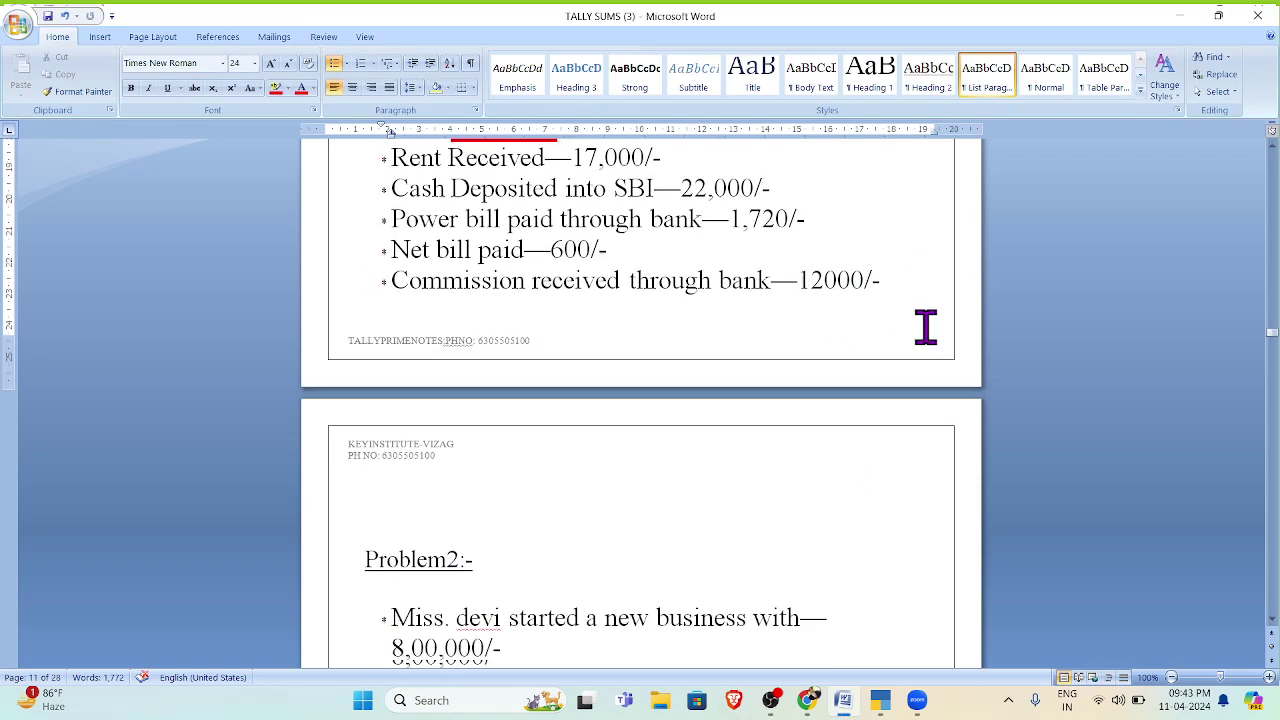
pyautogui.scroll(1, 925, 327)
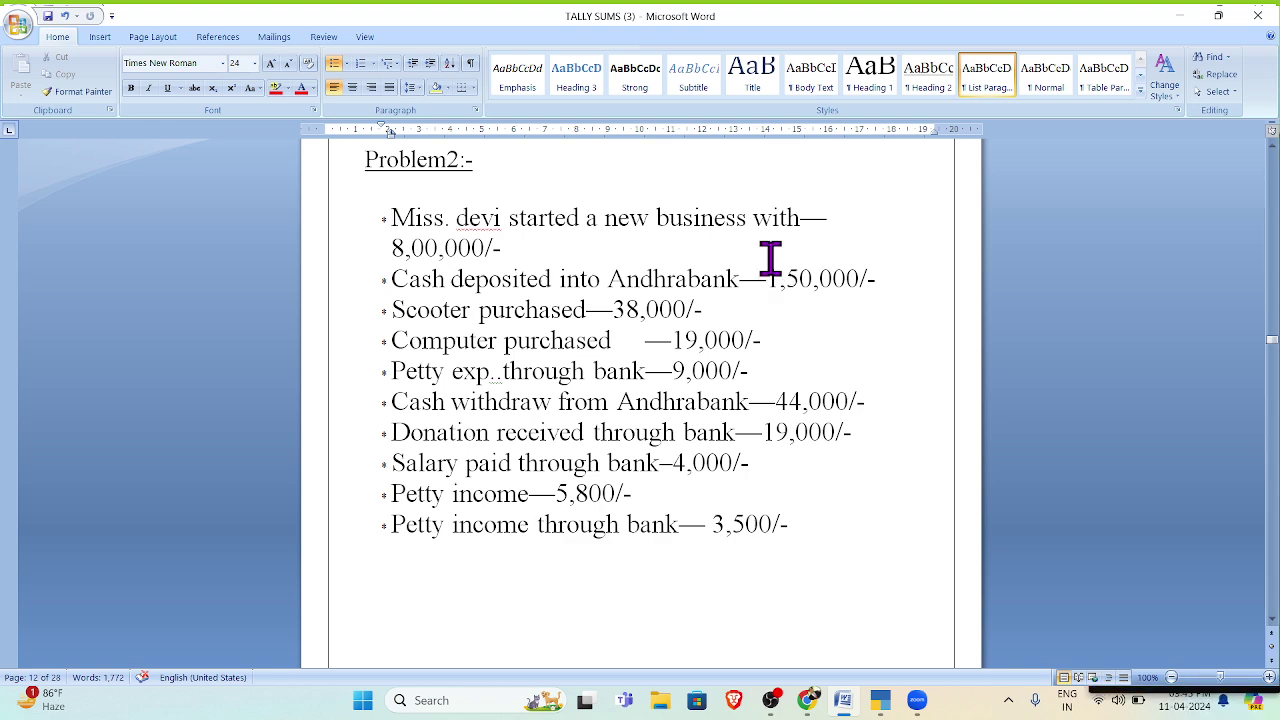
pyautogui.click(384, 218)
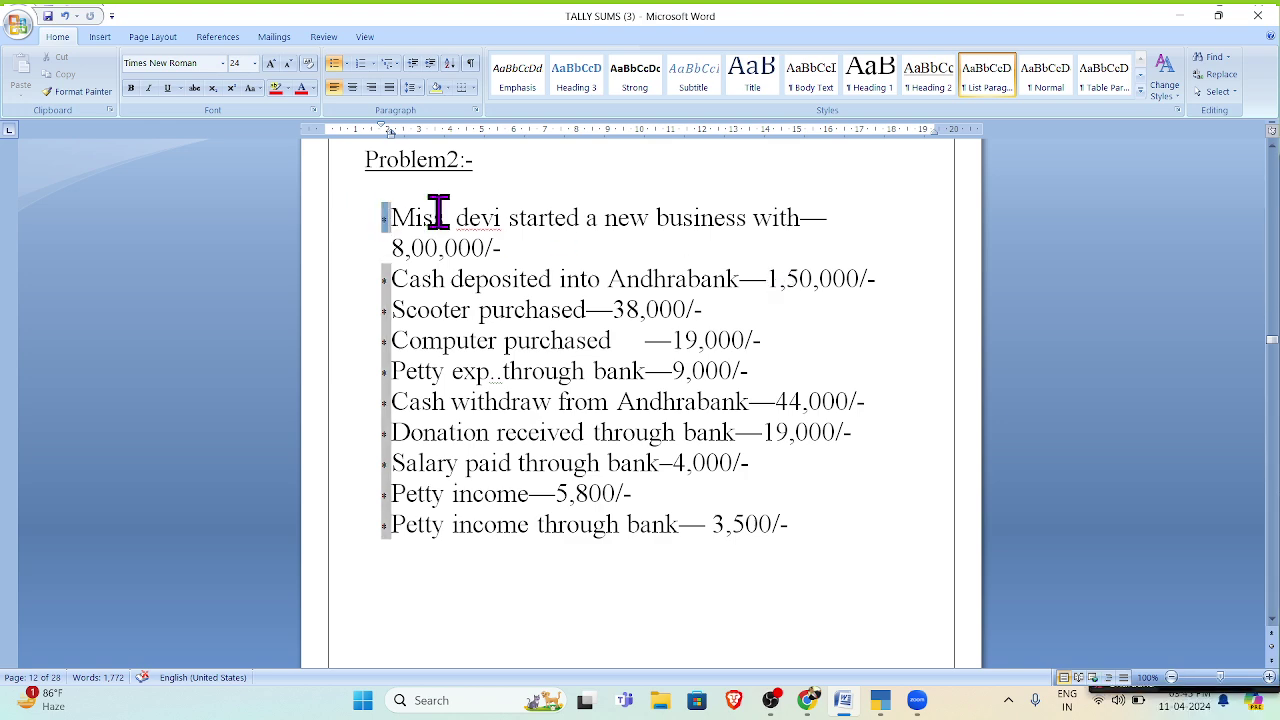
pyautogui.click(772, 205)
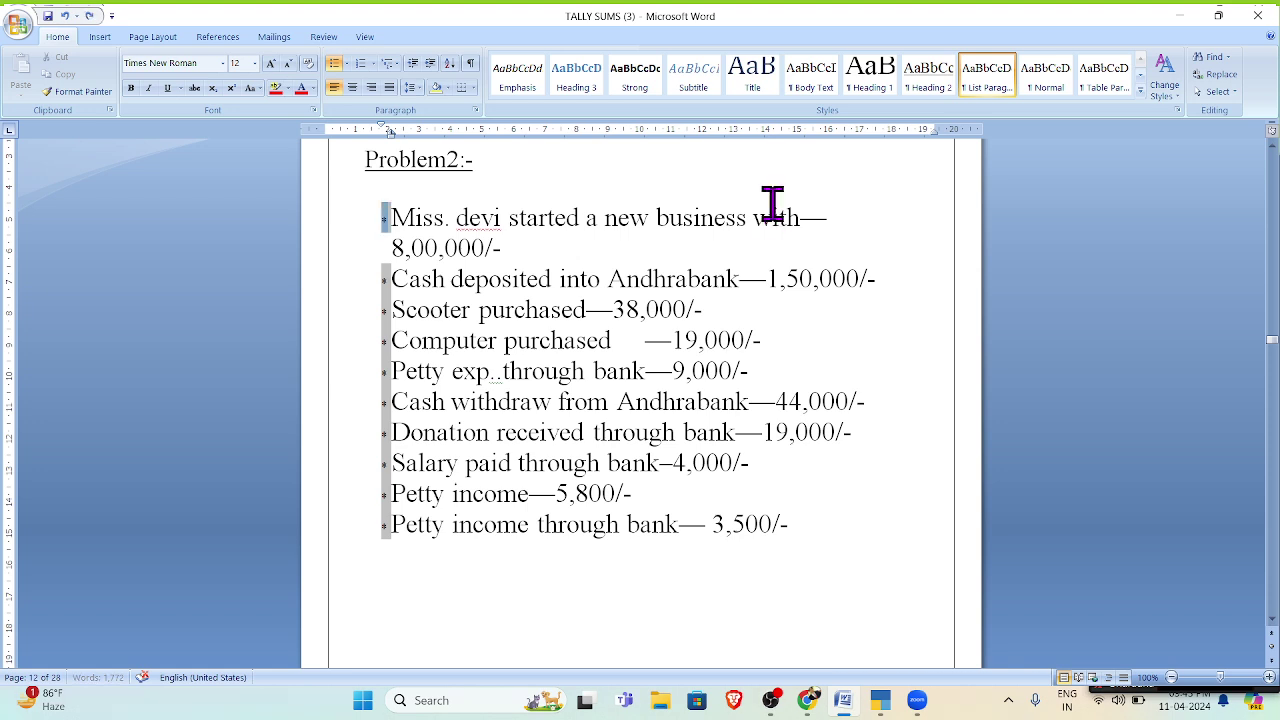
pyautogui.click(711, 248)
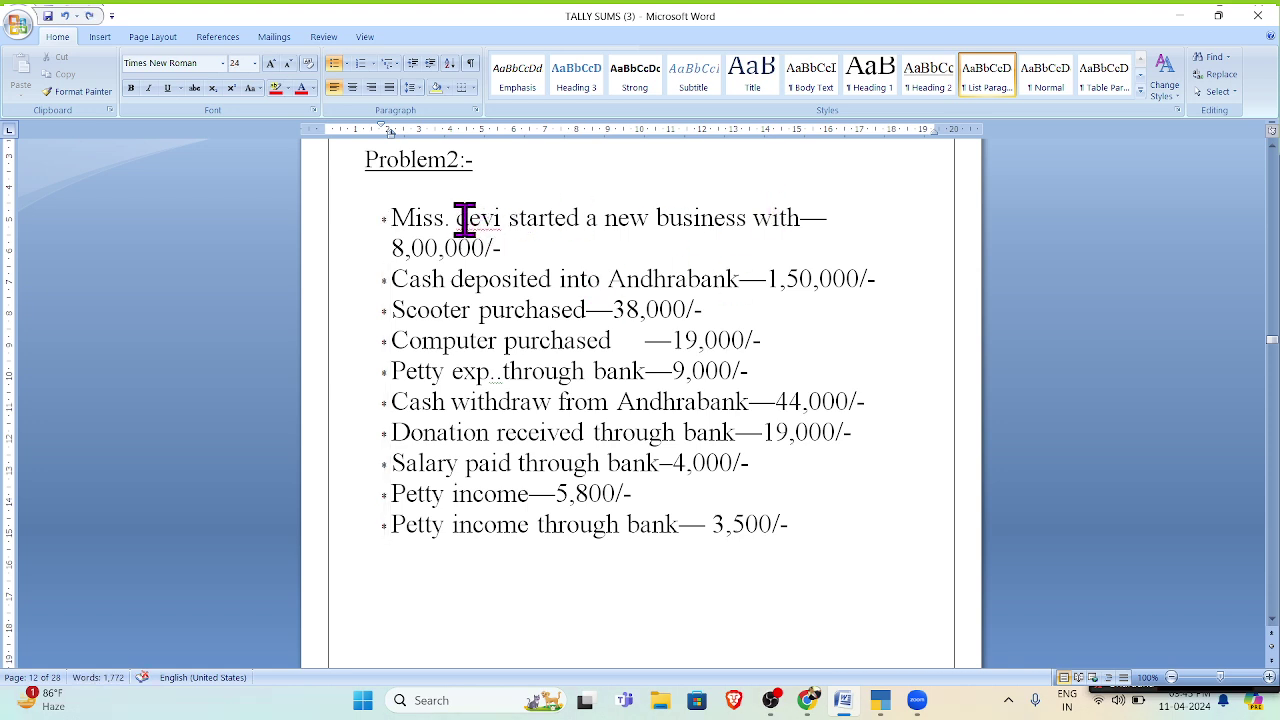
pyautogui.moveTo(468, 218); pyautogui.dragTo(549, 240)
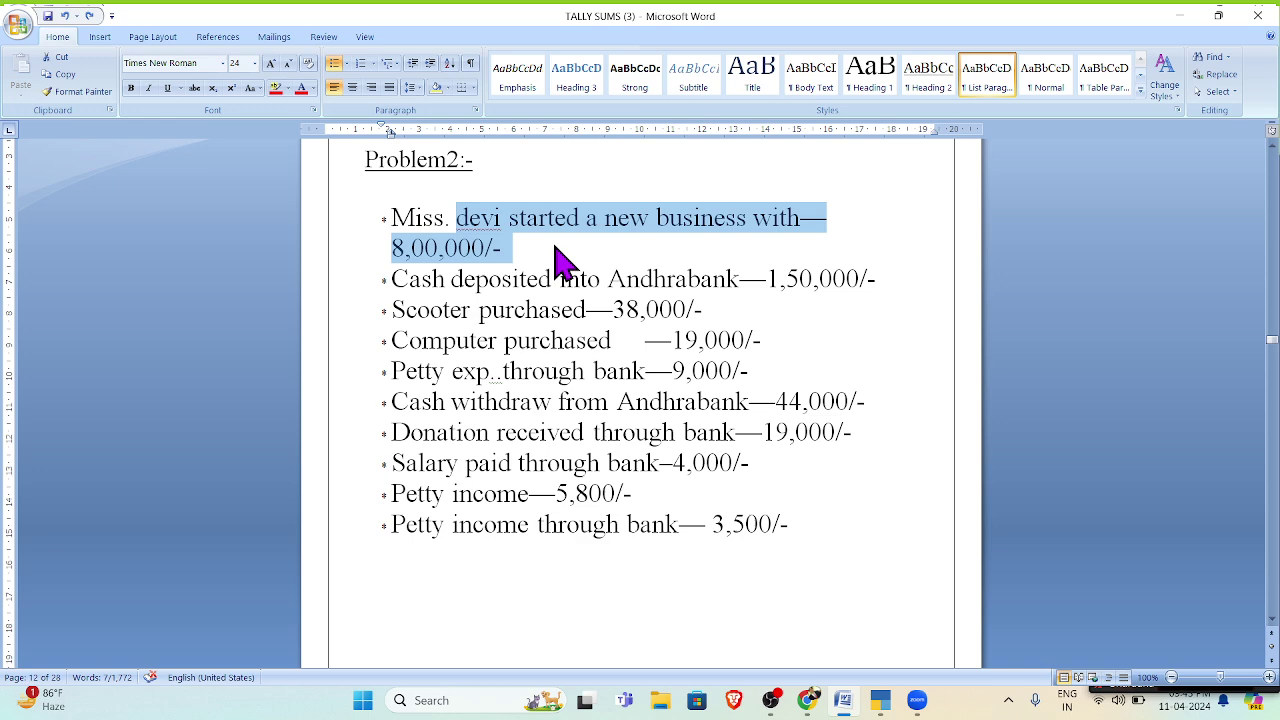
pyautogui.click(553, 246)
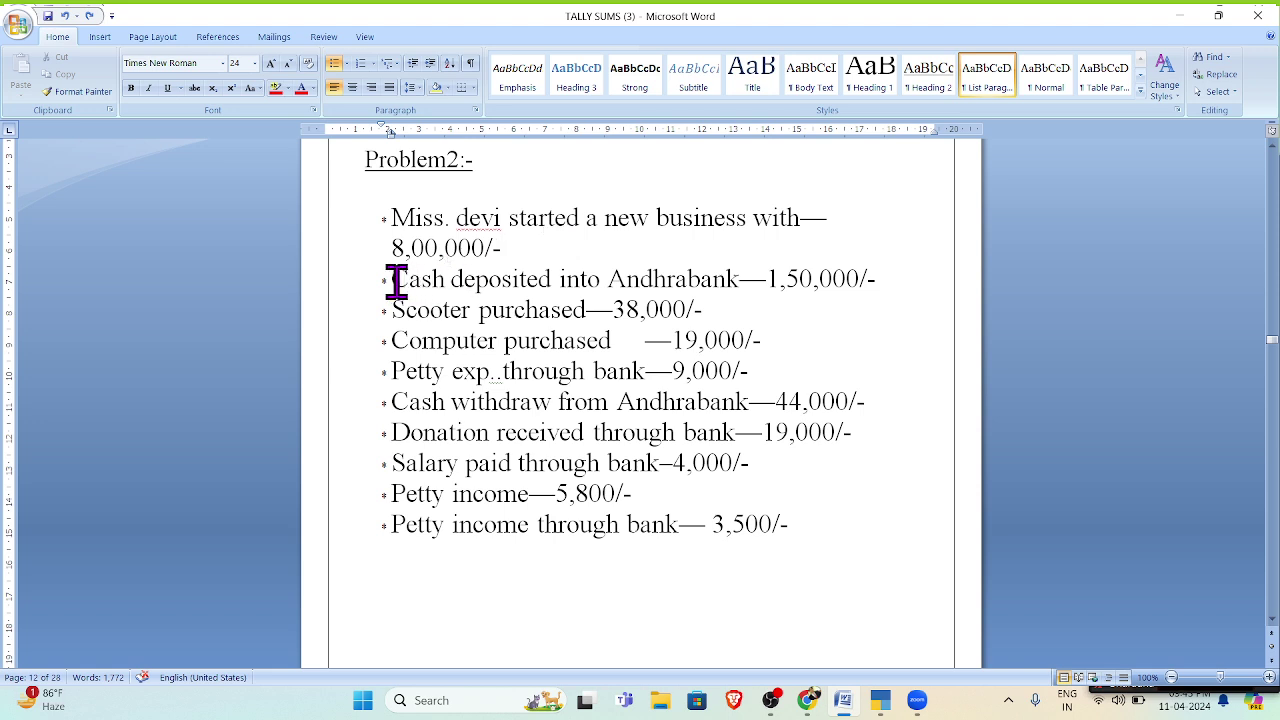
# - Highlight the word "Andhrabank" in yellow in the cash deposit line of Problem2
pyautogui.moveTo(392, 280); pyautogui.dragTo(737, 282)
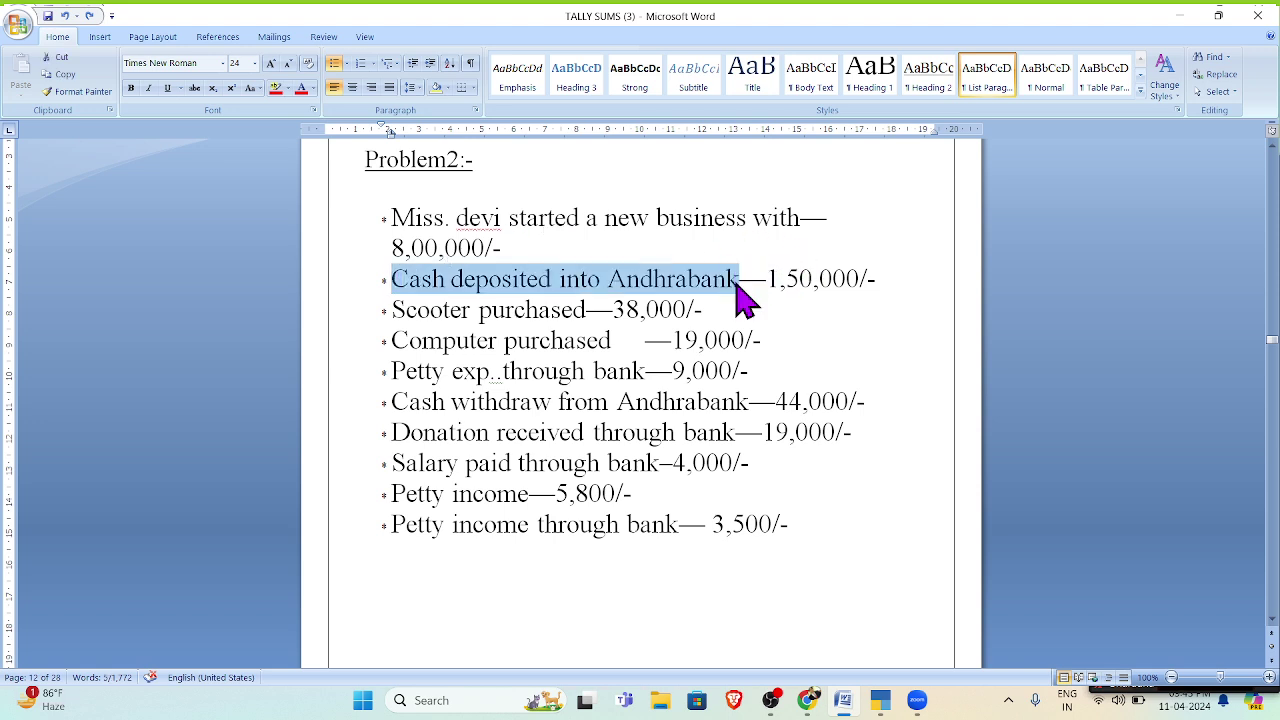
pyautogui.click(612, 285)
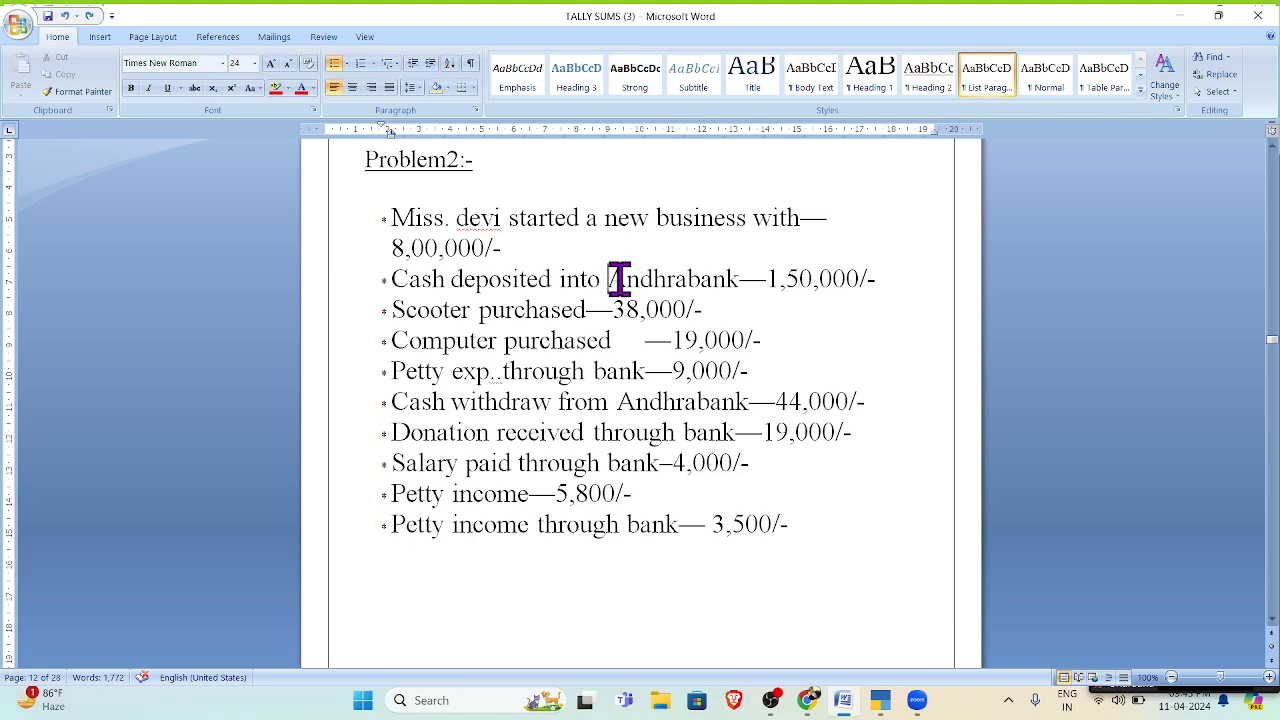
pyautogui.moveTo(620, 280); pyautogui.dragTo(749, 277)
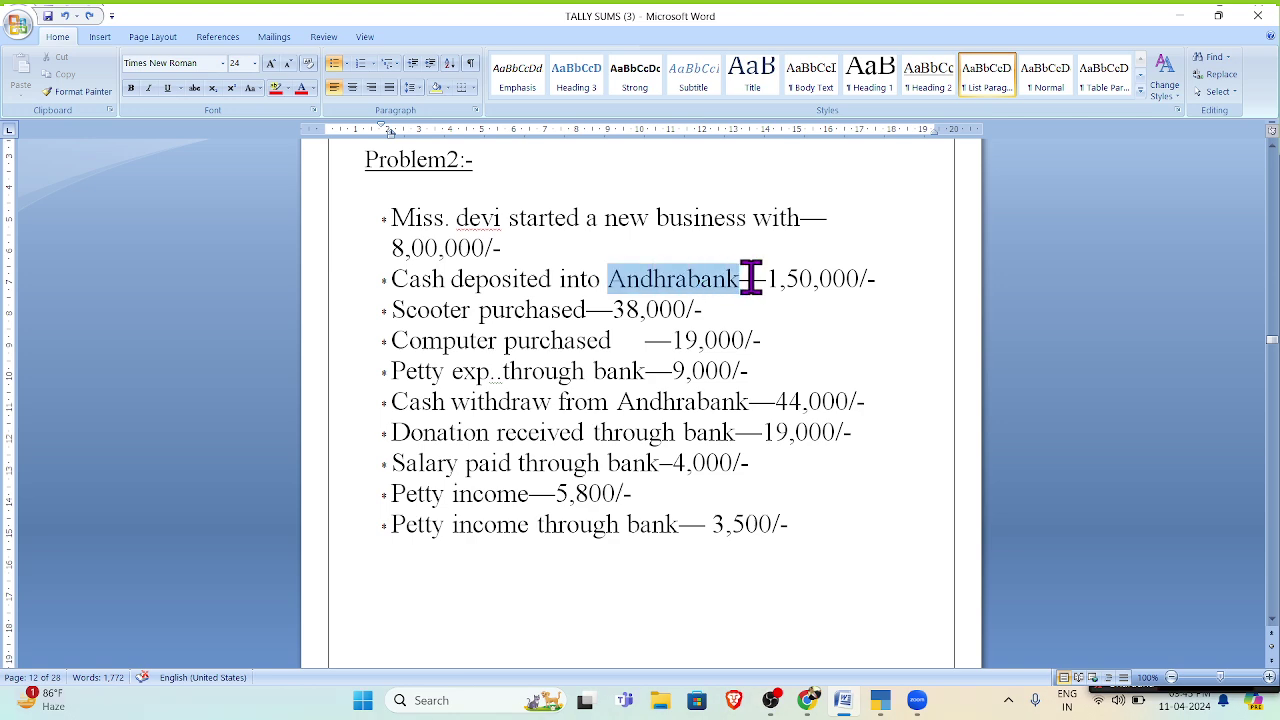
pyautogui.click(277, 88)
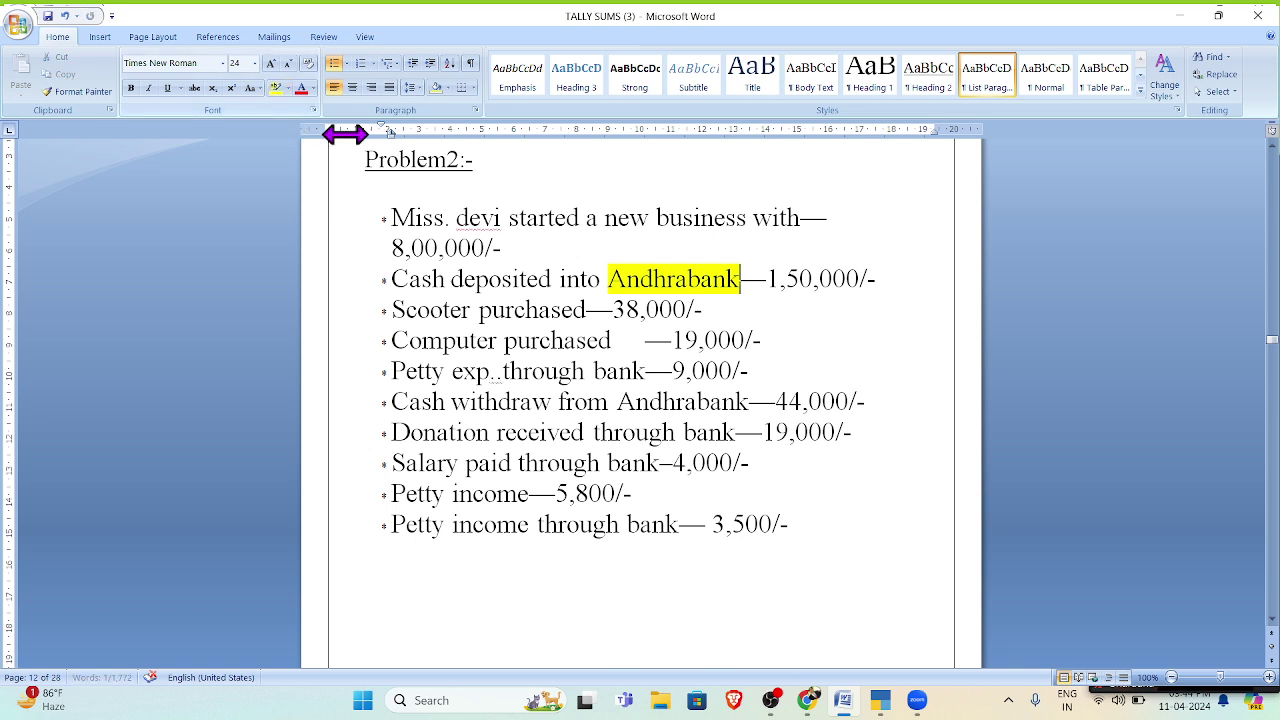
pyautogui.click(766, 306)
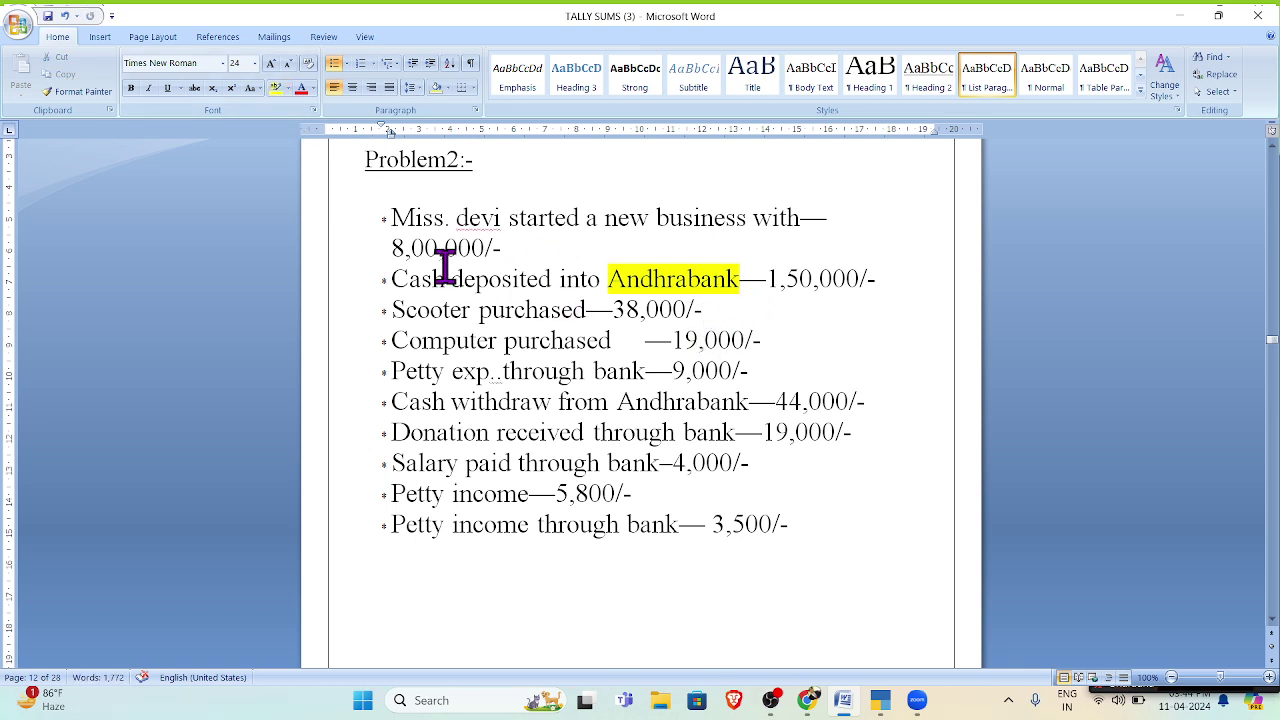
# - Highlight the word "deposited" in red in the cash deposit line of Problem2
pyautogui.moveTo(451, 280); pyautogui.dragTo(552, 278)
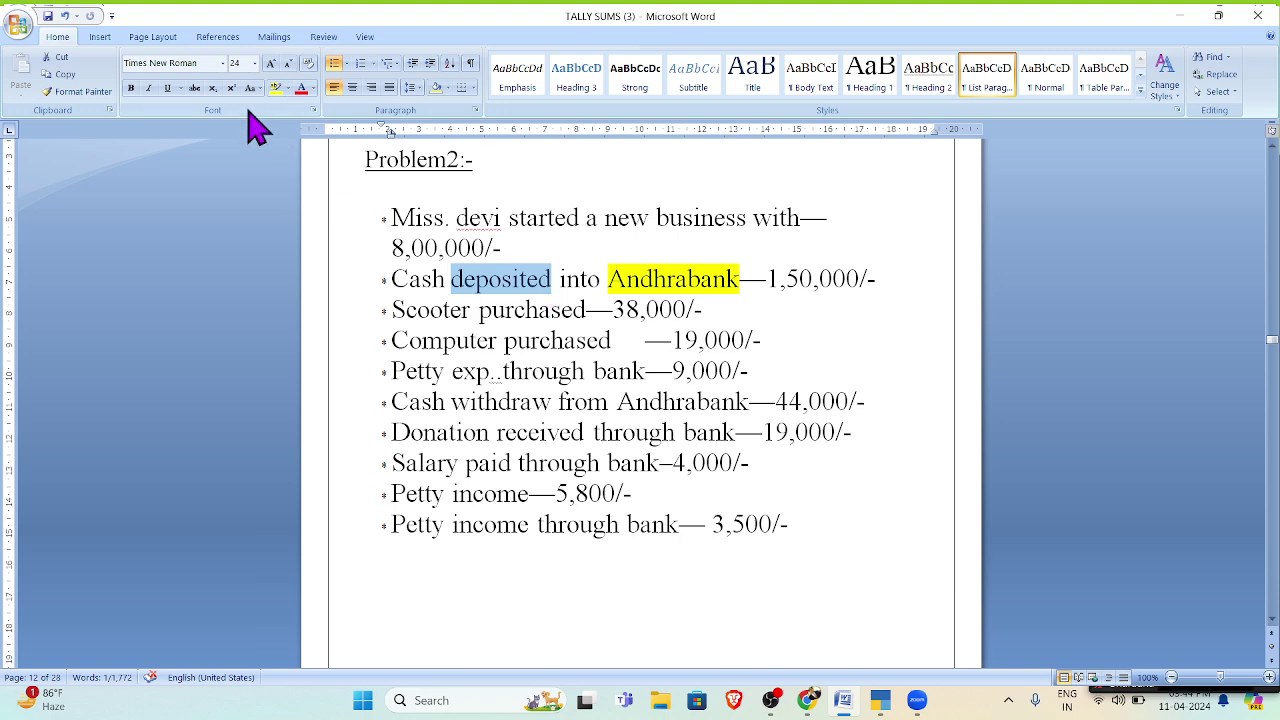
pyautogui.click(287, 88)
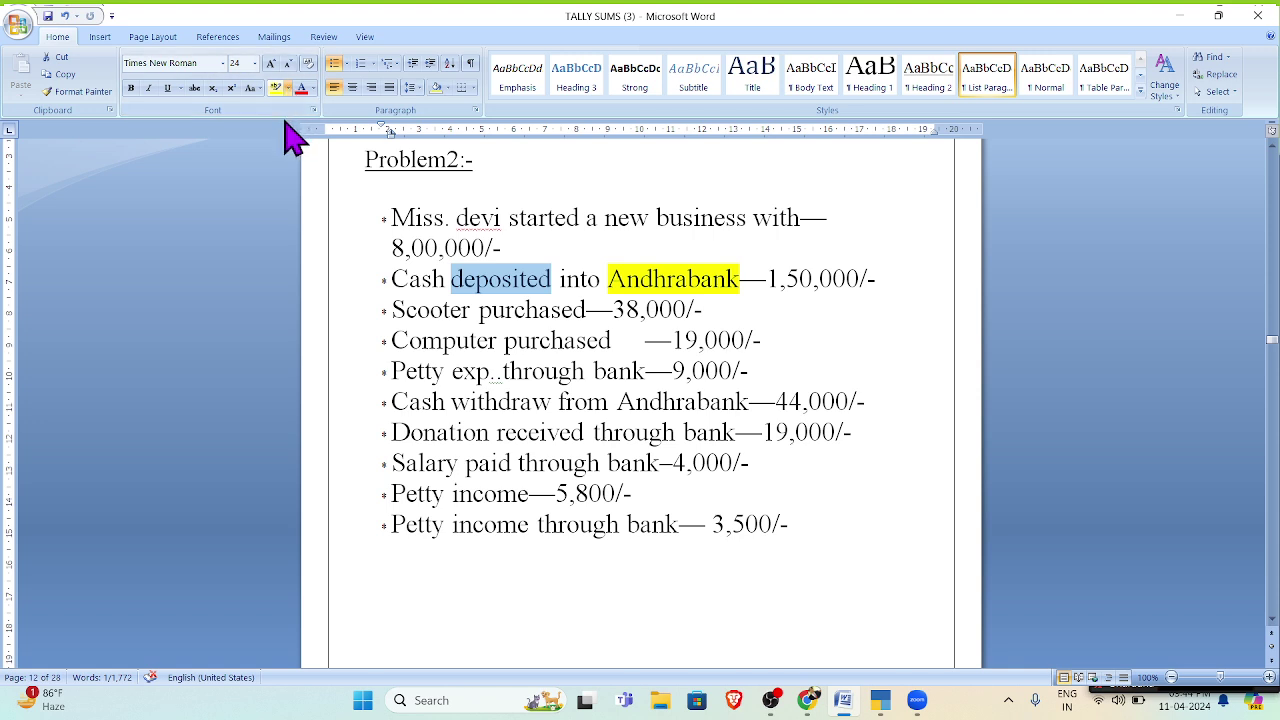
pyautogui.click(286, 136)
pyautogui.click(748, 443)
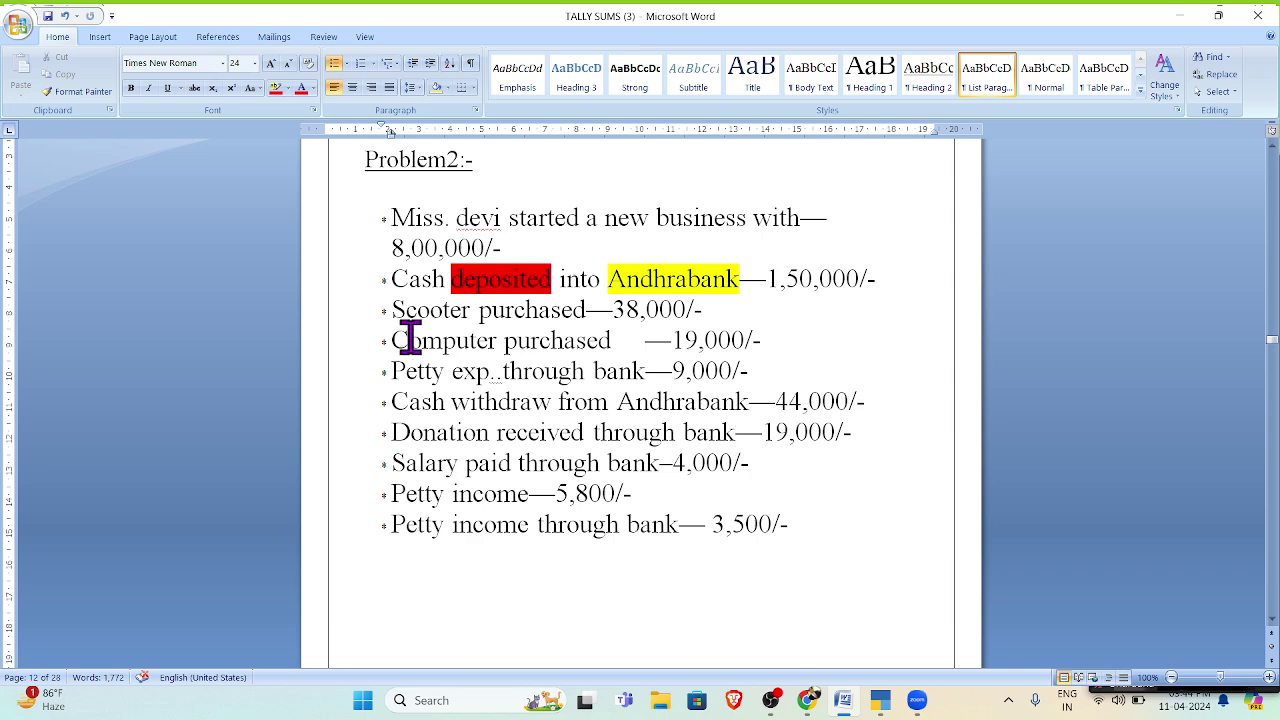
# - Examine the scooter purchase, computer purchase, petty expense and Andhrabank cash withdrawal transactions in Problem2
pyautogui.moveTo(392, 310); pyautogui.dragTo(614, 320)
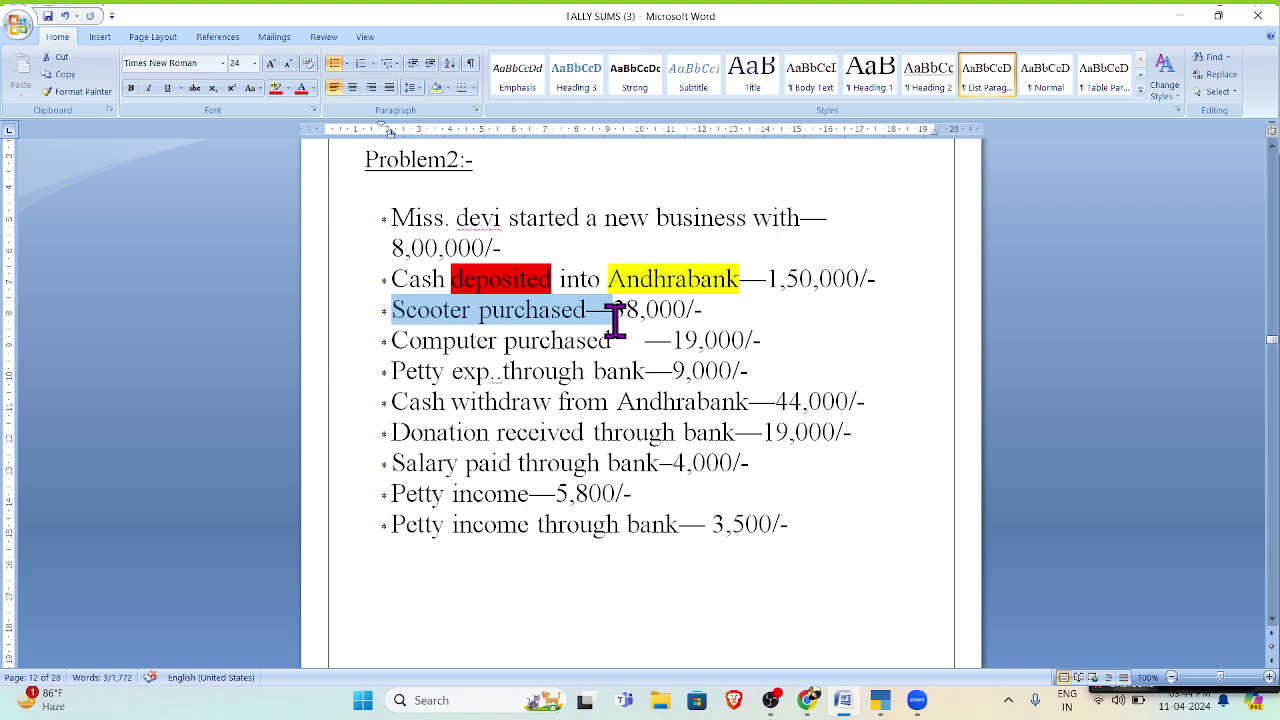
pyautogui.click(746, 341)
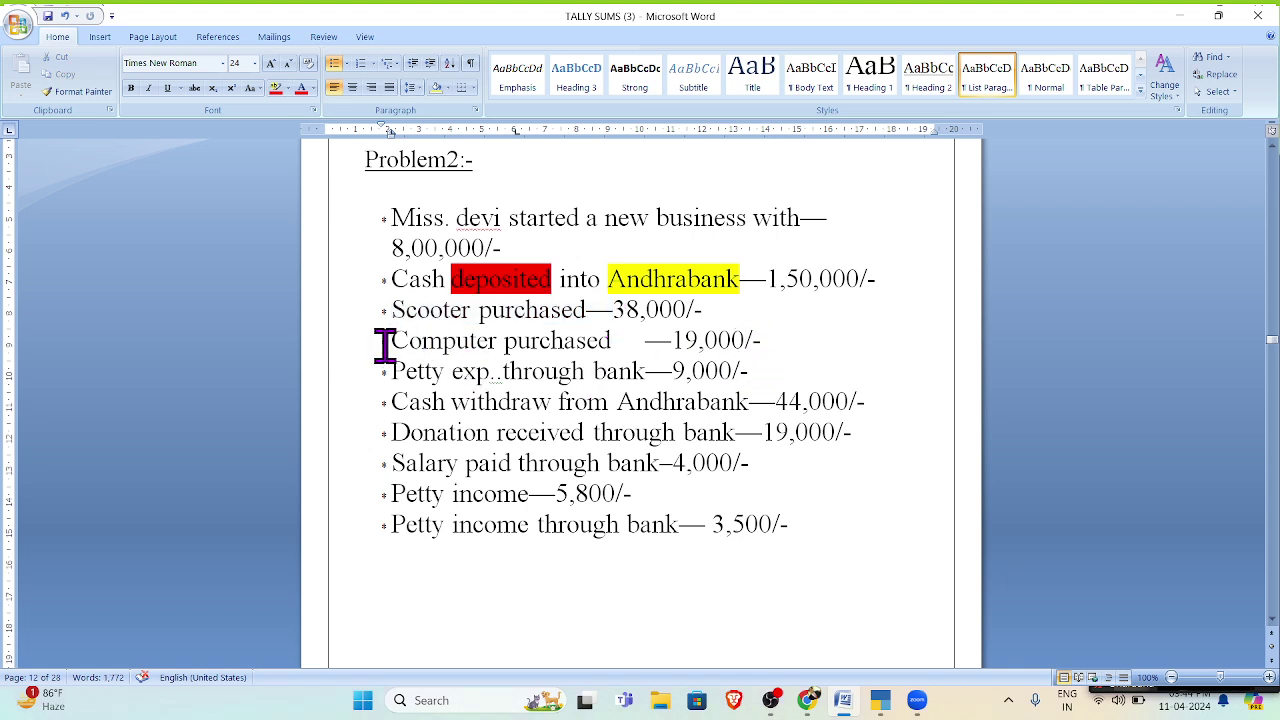
pyautogui.moveTo(391, 341); pyautogui.dragTo(612, 346)
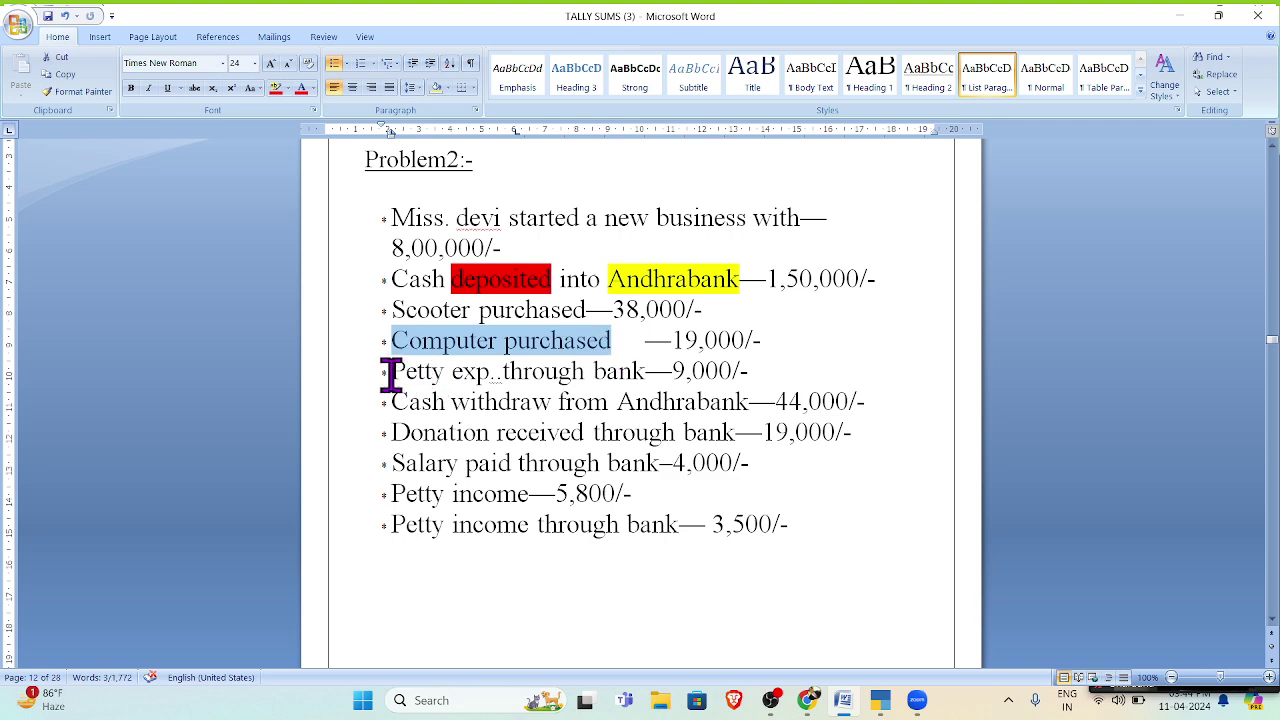
pyautogui.moveTo(391, 371); pyautogui.dragTo(626, 363)
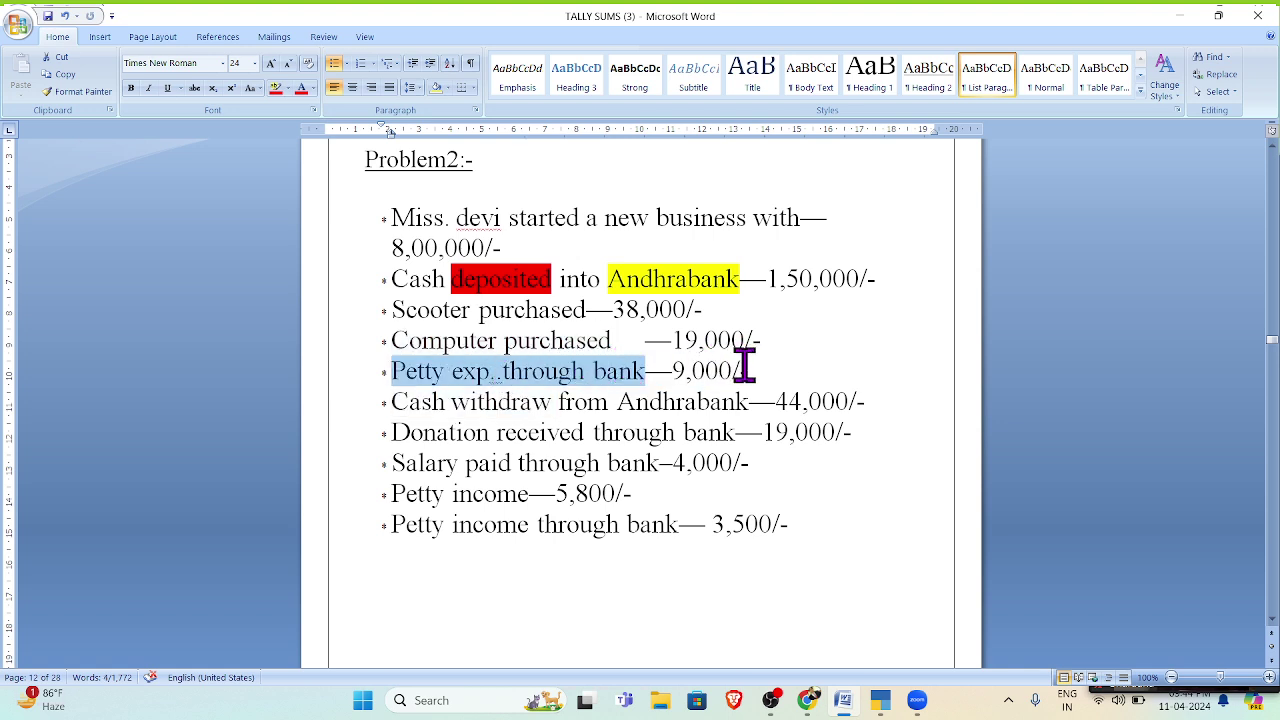
pyautogui.click(397, 385)
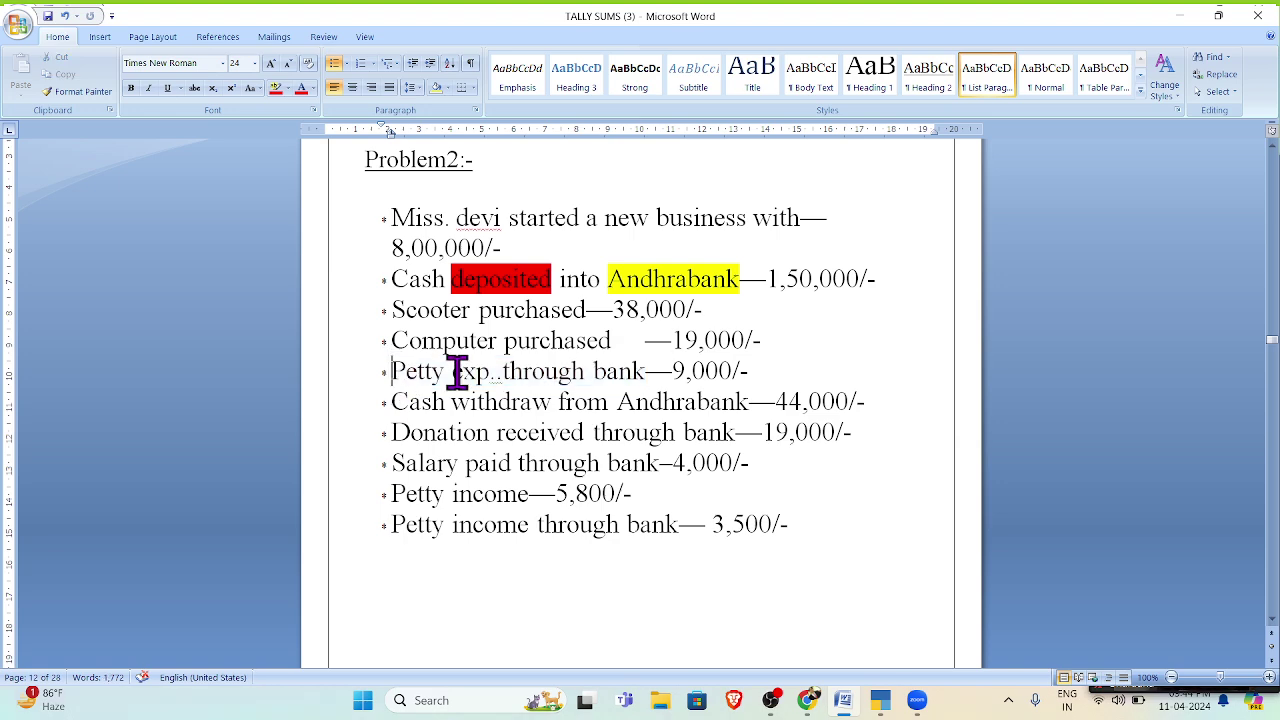
pyautogui.moveTo(494, 371); pyautogui.dragTo(397, 368)
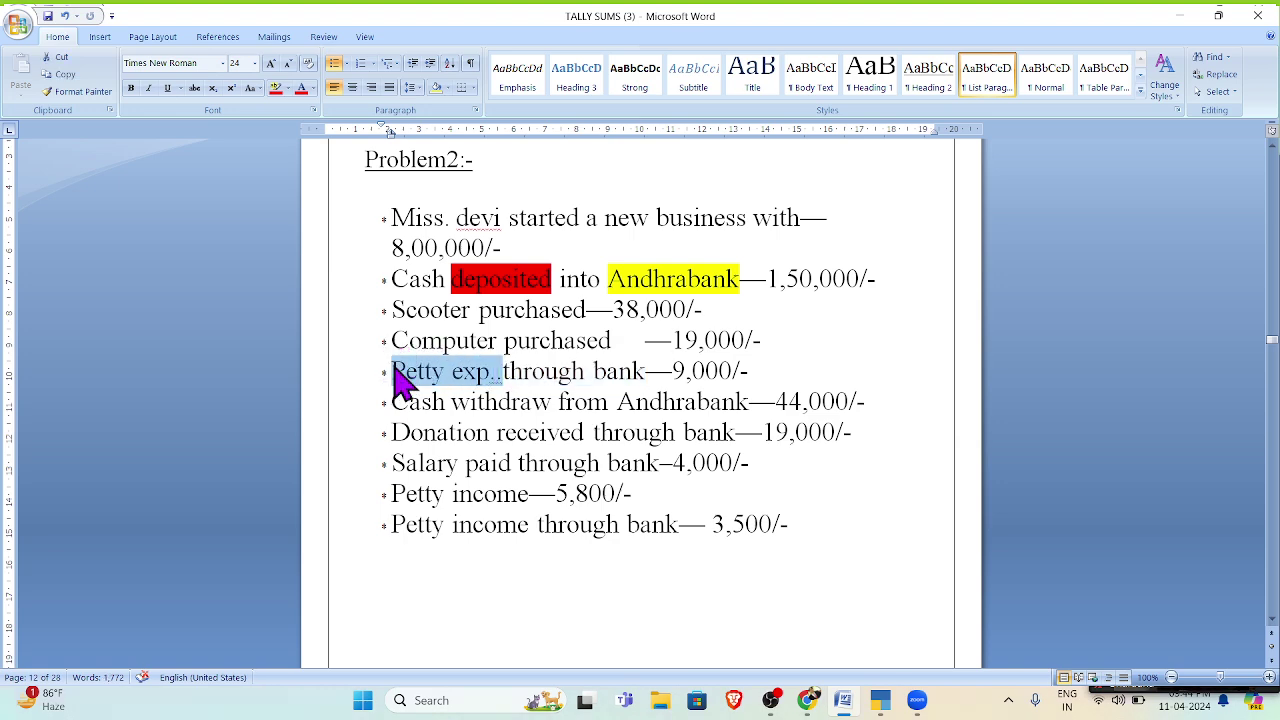
pyautogui.click(566, 392)
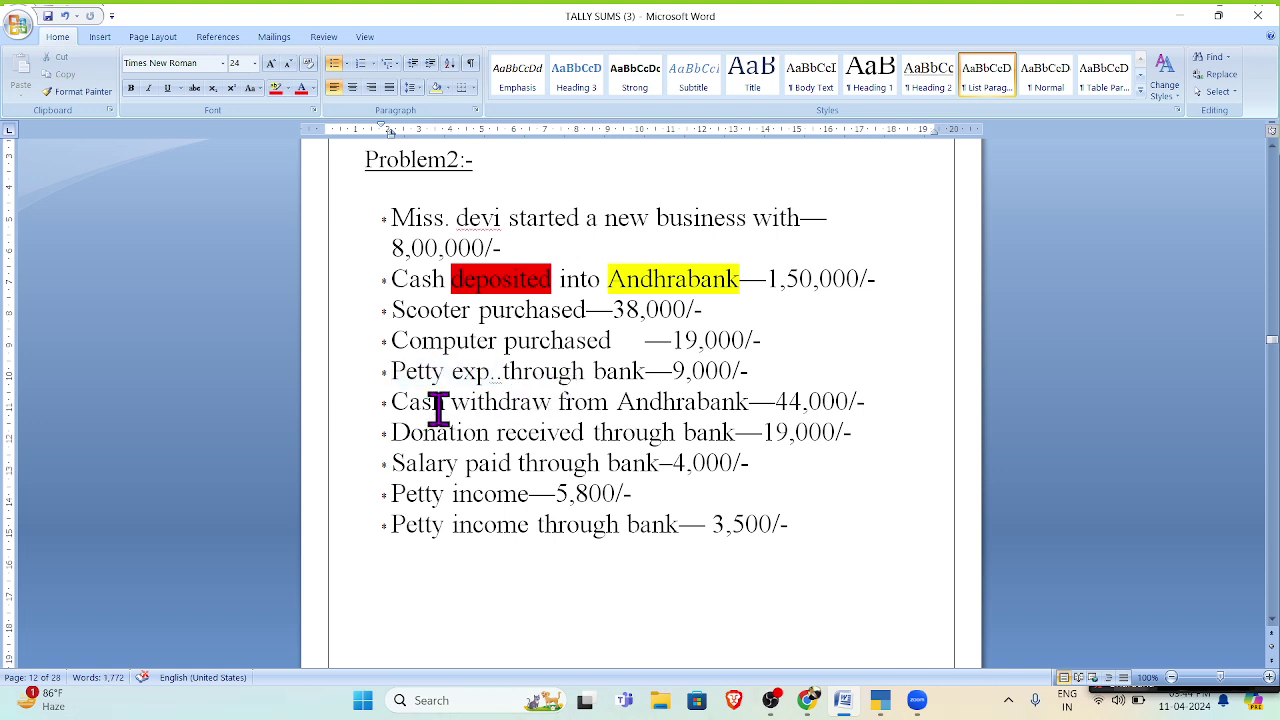
pyautogui.moveTo(411, 404); pyautogui.dragTo(617, 405)
pyautogui.moveTo(451, 401); pyautogui.dragTo(745, 398)
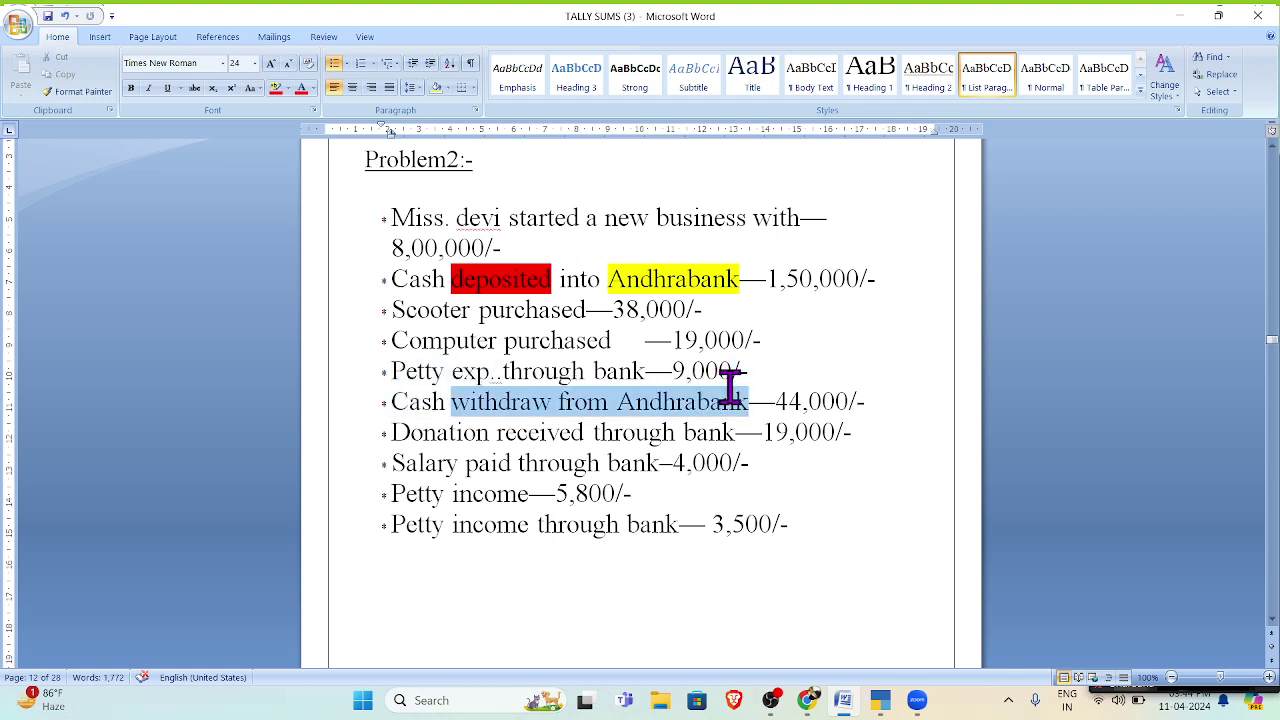
pyautogui.click(614, 405)
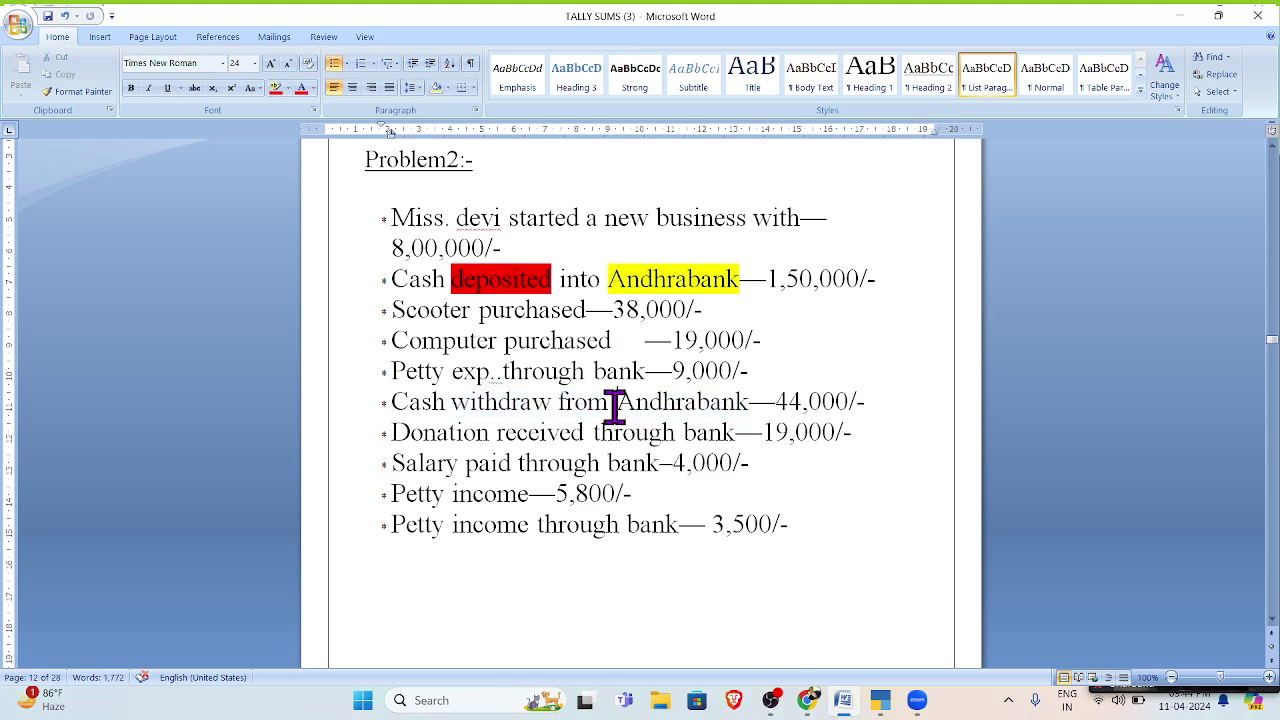
pyautogui.moveTo(614, 405); pyautogui.dragTo(749, 408)
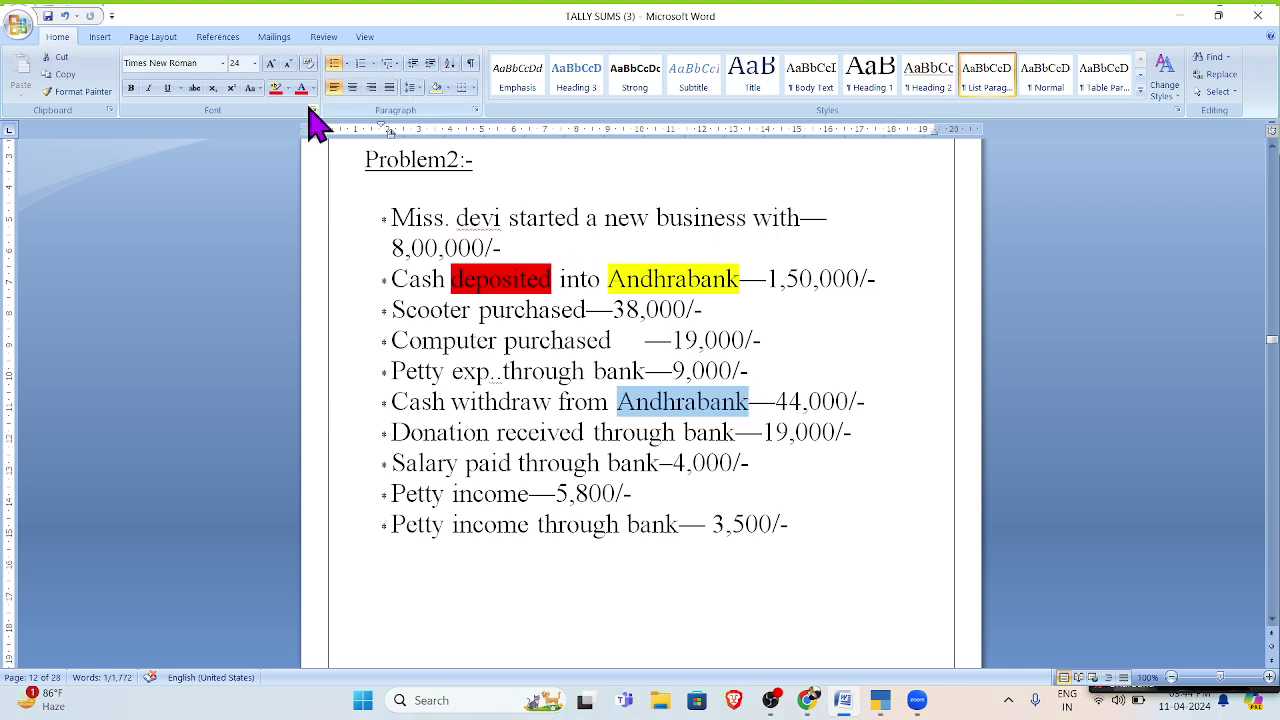
pyautogui.click(754, 409)
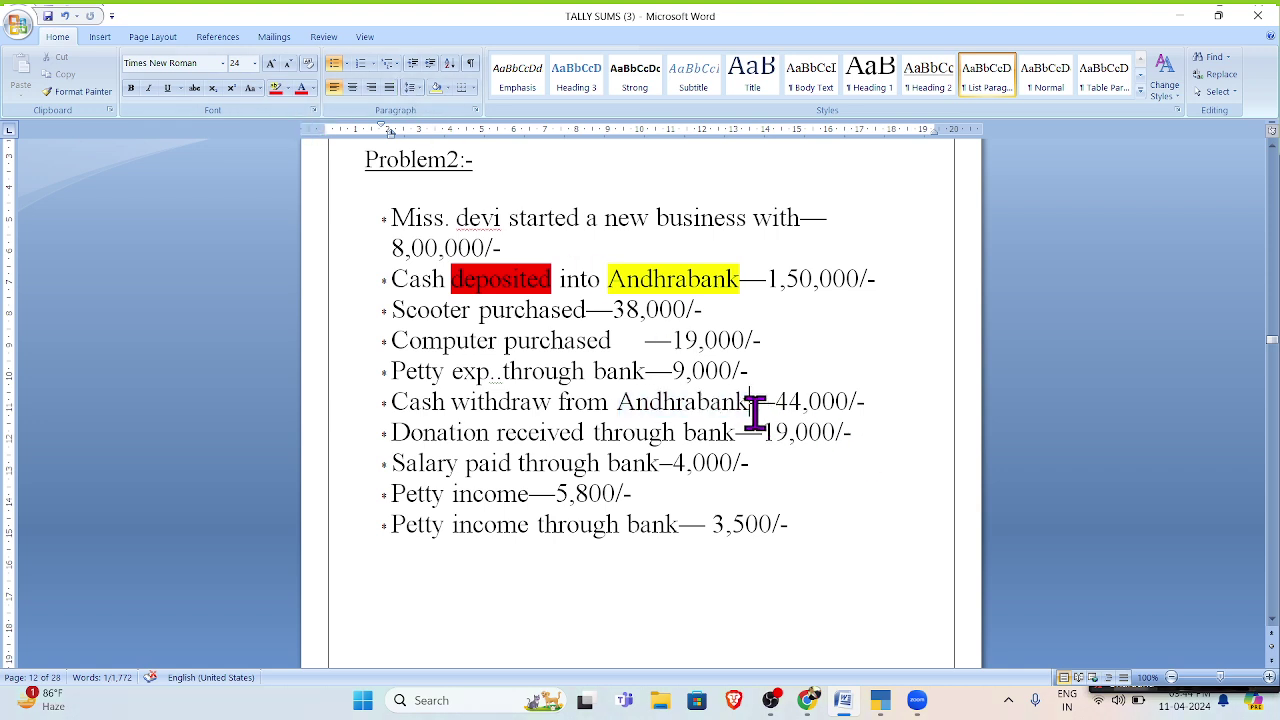
# - Examine the donation, salary and two petty income transactions that close the Problem2 list
pyautogui.moveTo(392, 434); pyautogui.dragTo(654, 434)
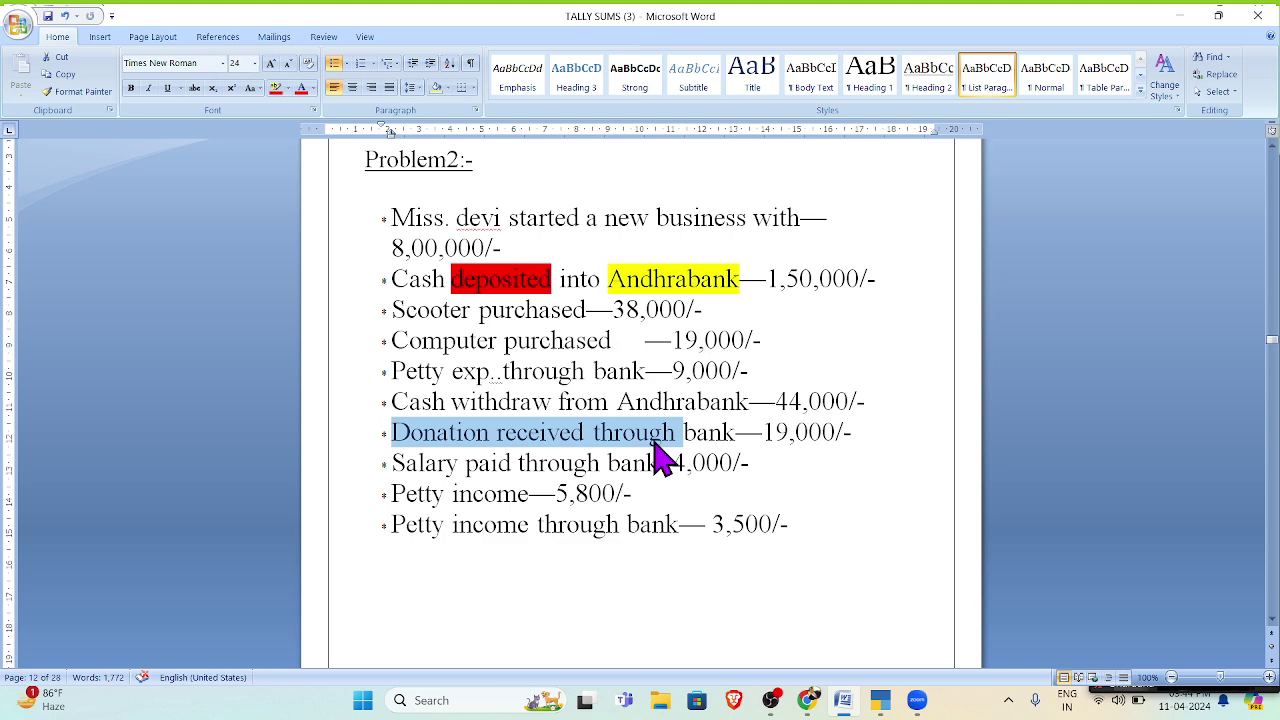
pyautogui.moveTo(393, 464); pyautogui.dragTo(677, 466)
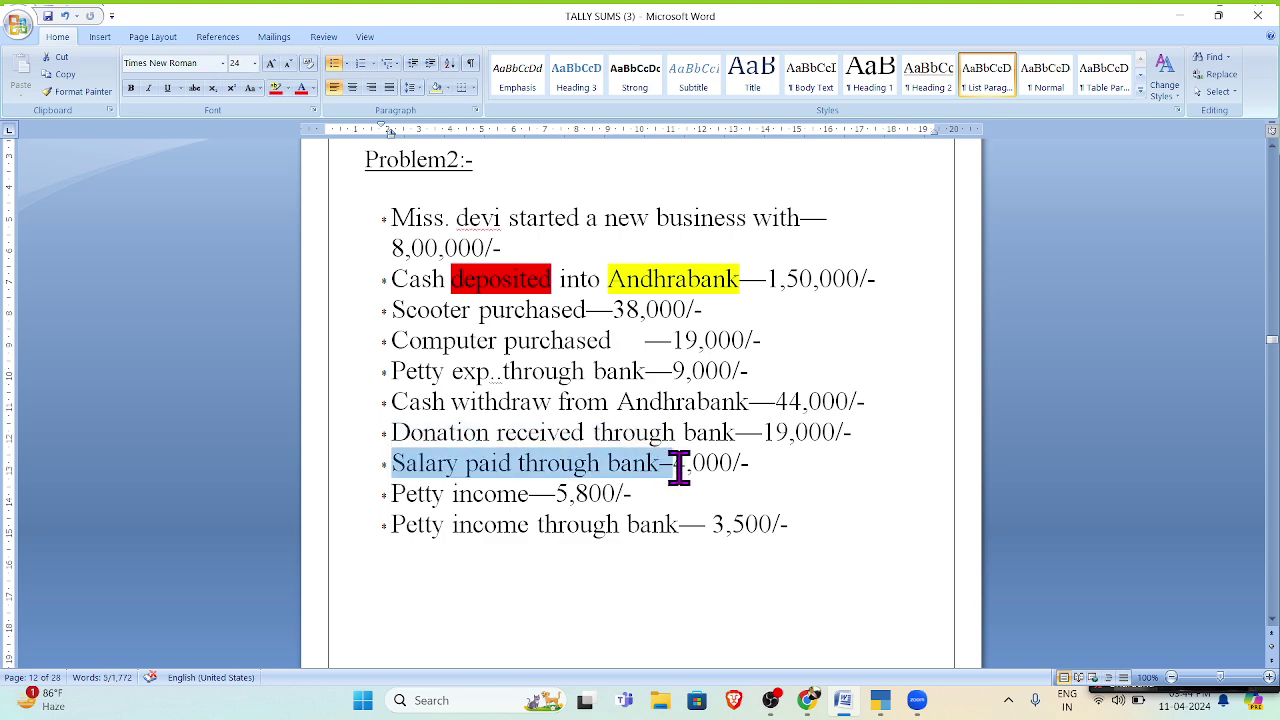
pyautogui.moveTo(392, 494); pyautogui.dragTo(648, 494)
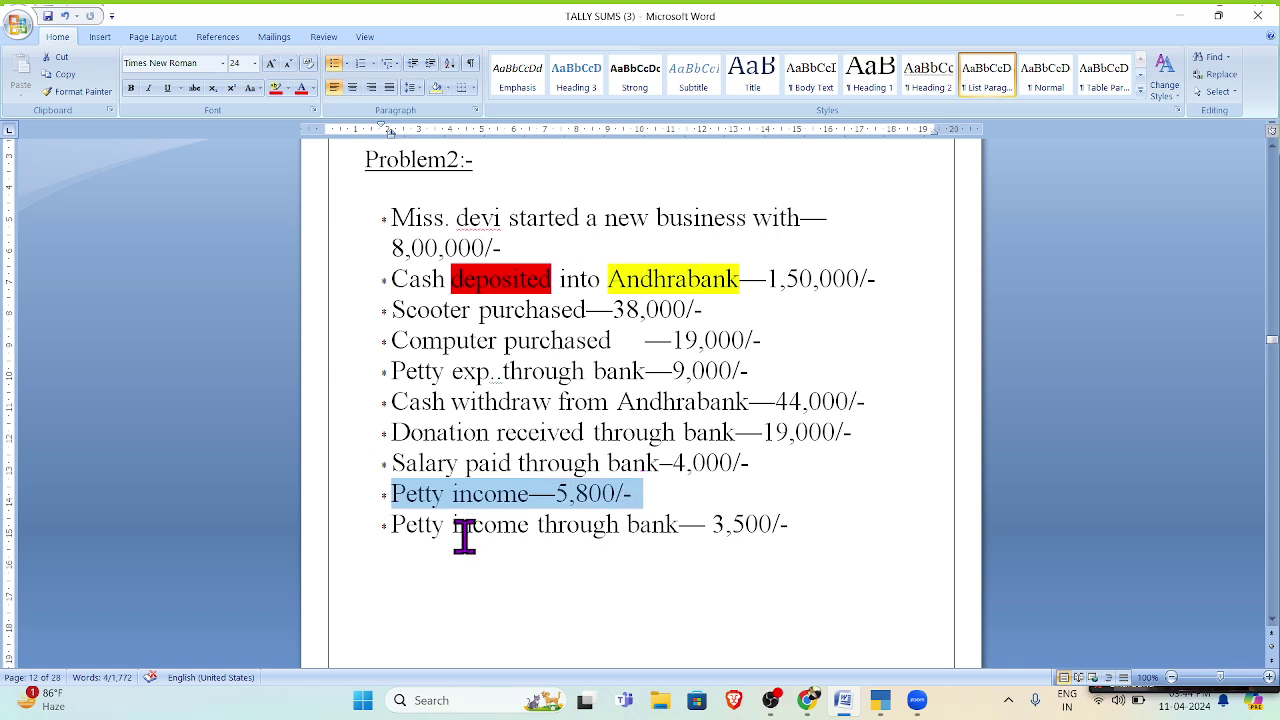
pyautogui.moveTo(392, 525); pyautogui.dragTo(661, 530)
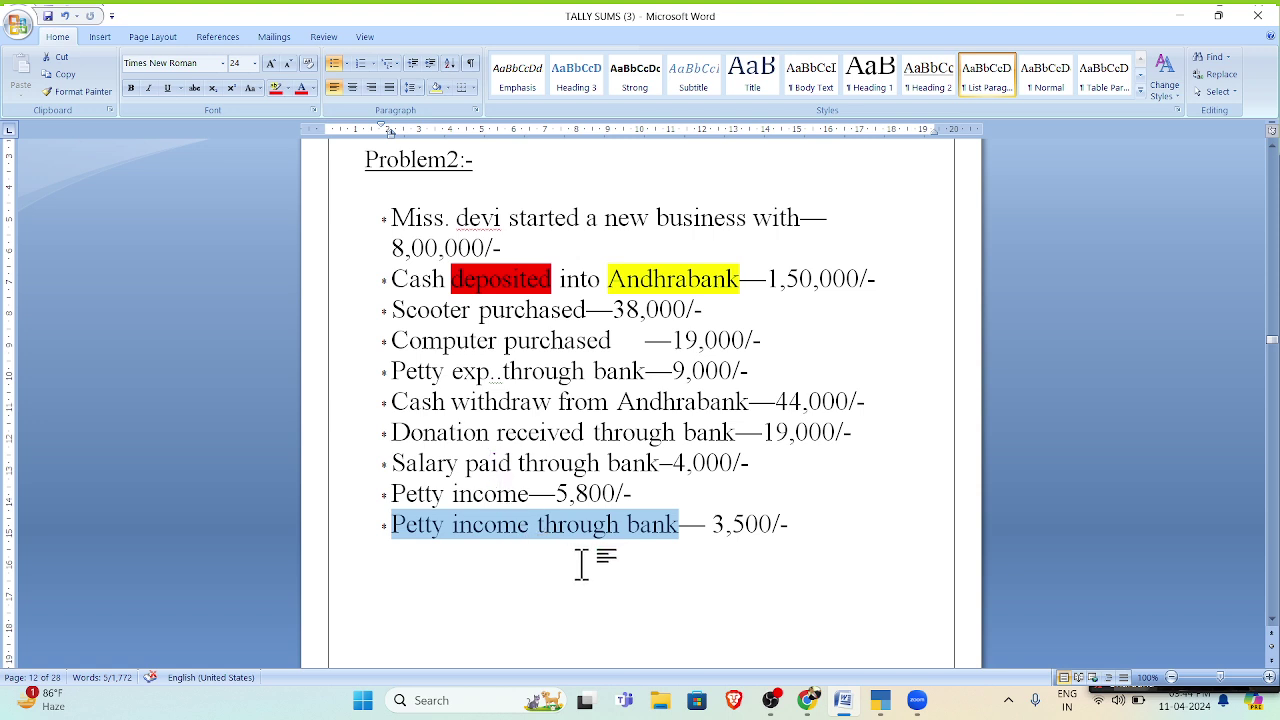
pyautogui.click(730, 528)
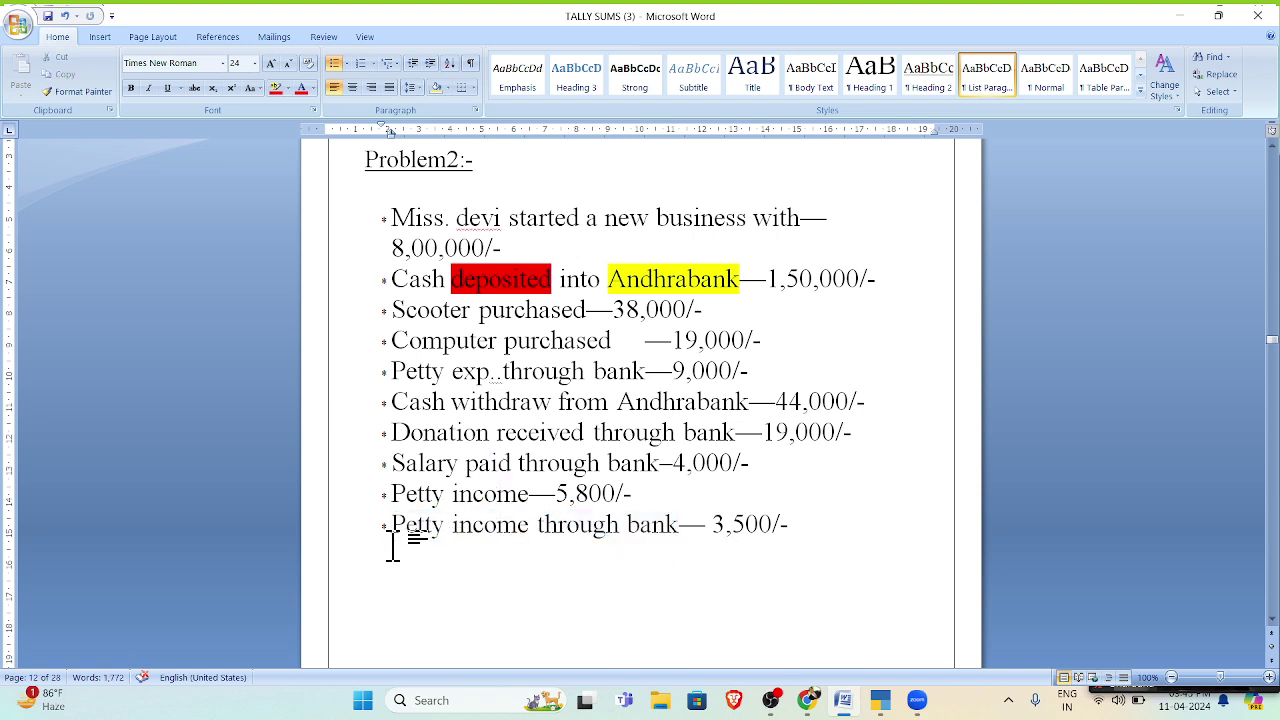
pyautogui.moveTo(391, 528); pyautogui.dragTo(800, 537)
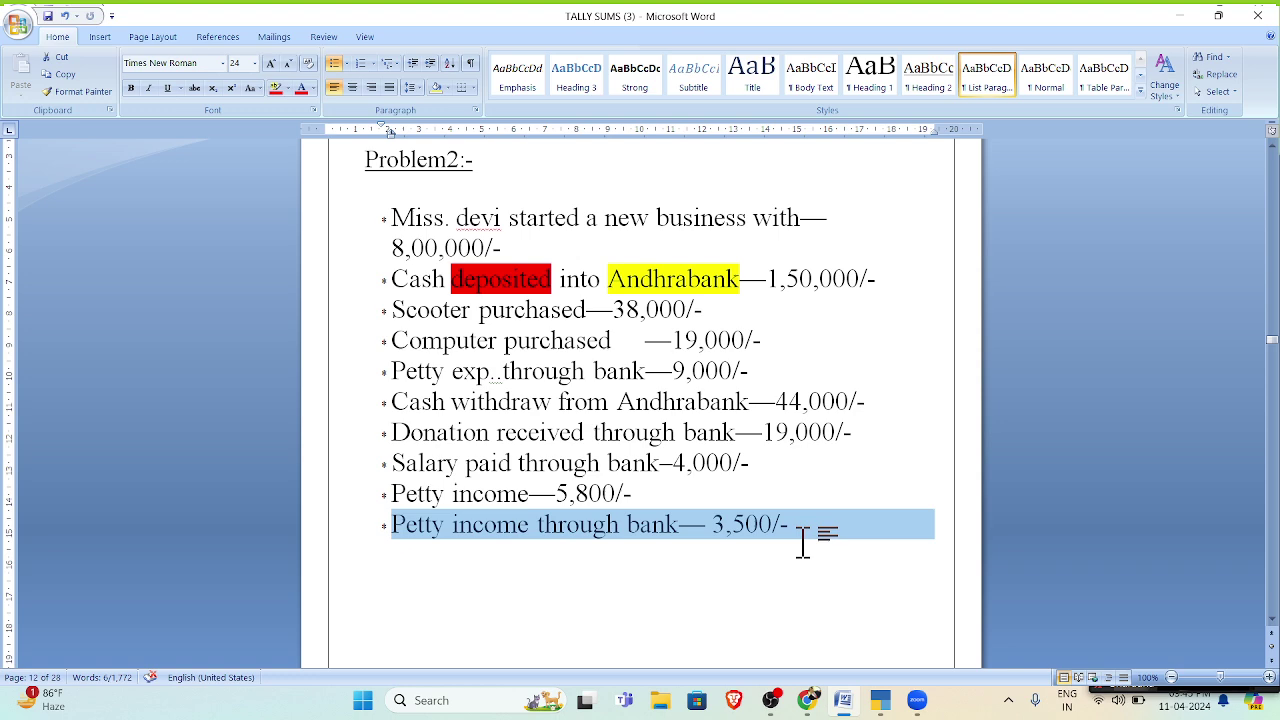
pyautogui.click(804, 540)
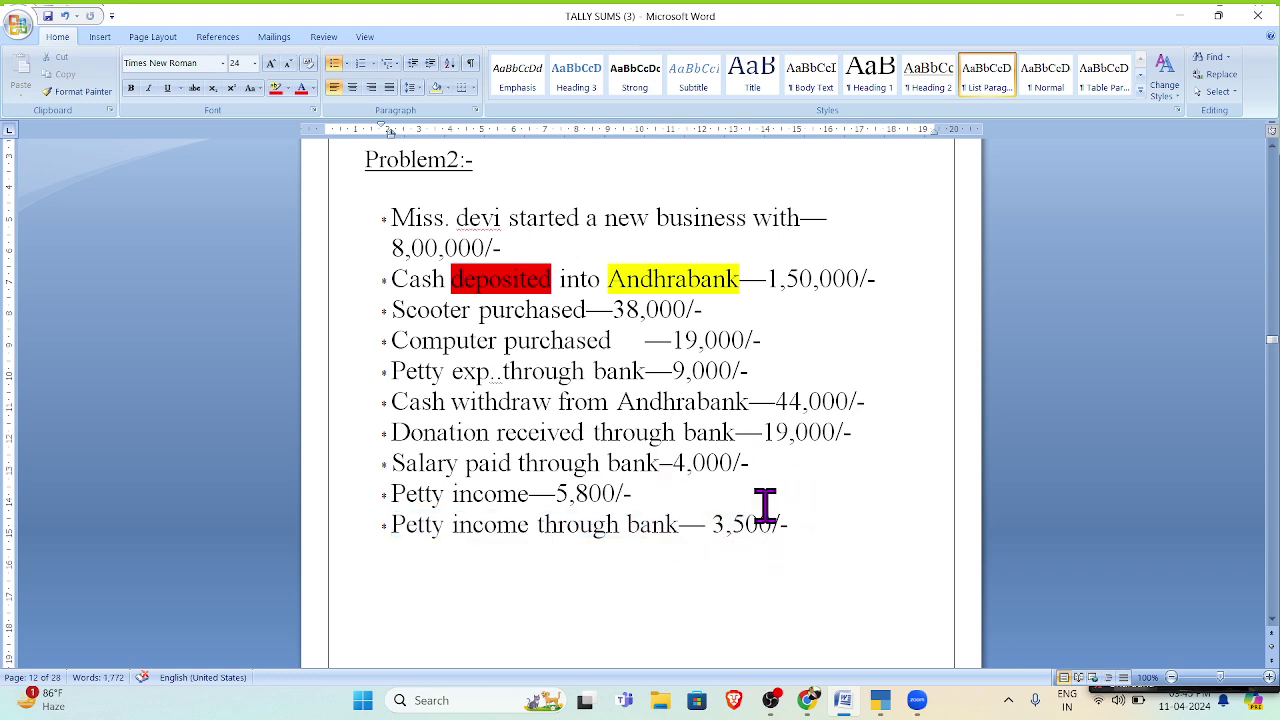
pyautogui.scroll(-3, 766, 510)
pyautogui.scroll(4, 765, 506)
pyautogui.scroll(1, 765, 506)
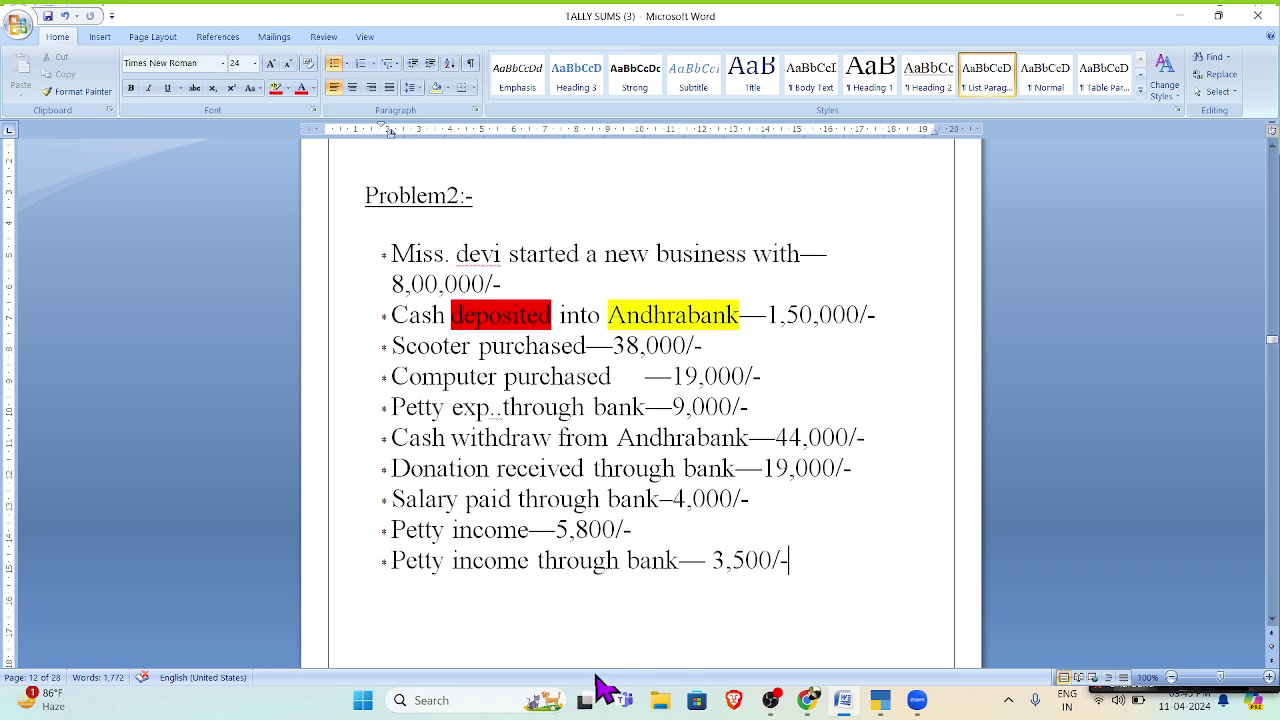